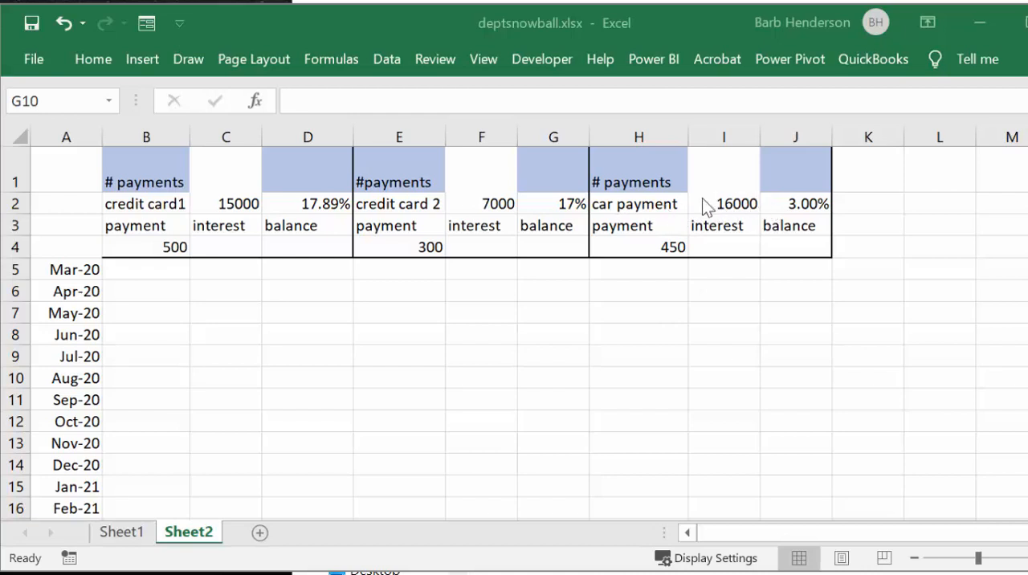
Step: Insert an NPER function in cell C1 for credit card 1, with the rate set to D2/12
{"action": "left_click", "coordinate": [215, 163]}
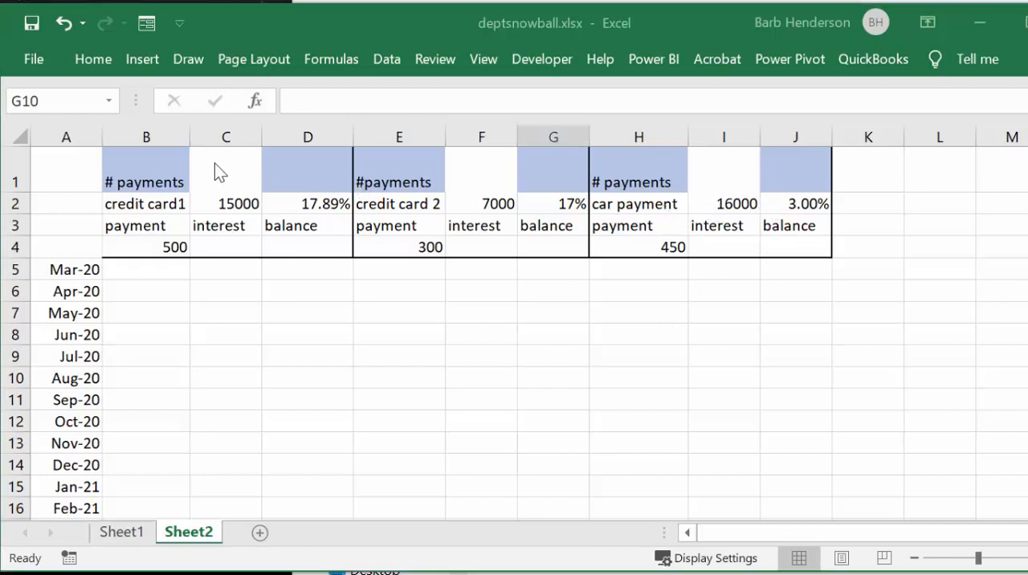
{"action": "left_click", "coordinate": [214, 167]}
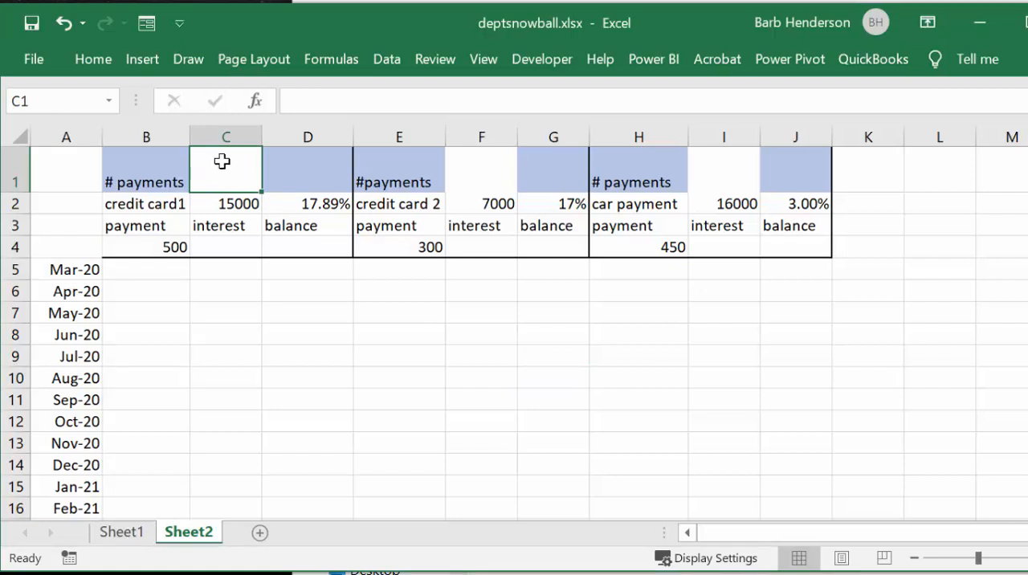
{"action": "left_click", "coordinate": [256, 99]}
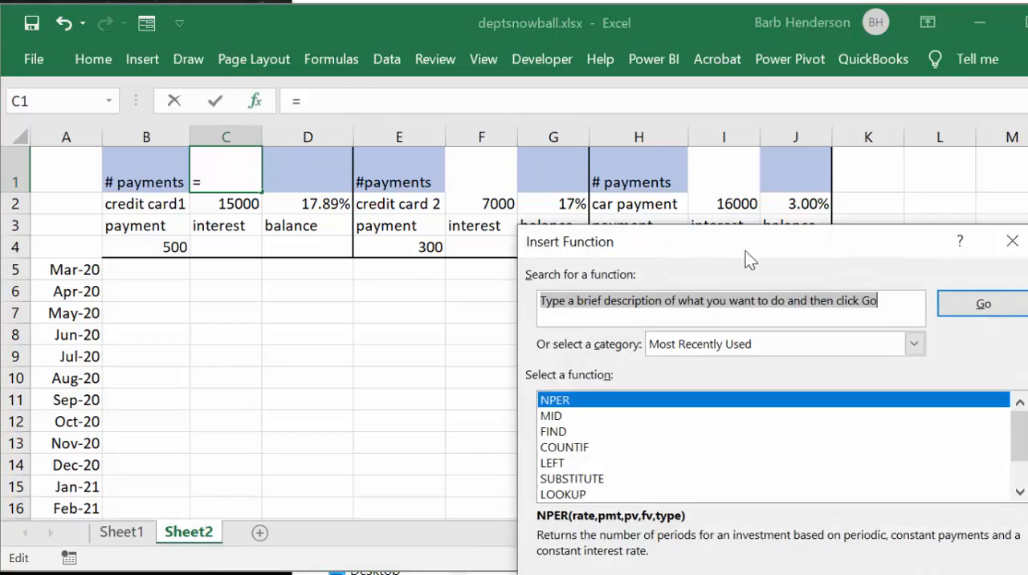
{"action": "left_click_drag", "start_coordinate": [728, 239], "coordinate": [400, 85]}
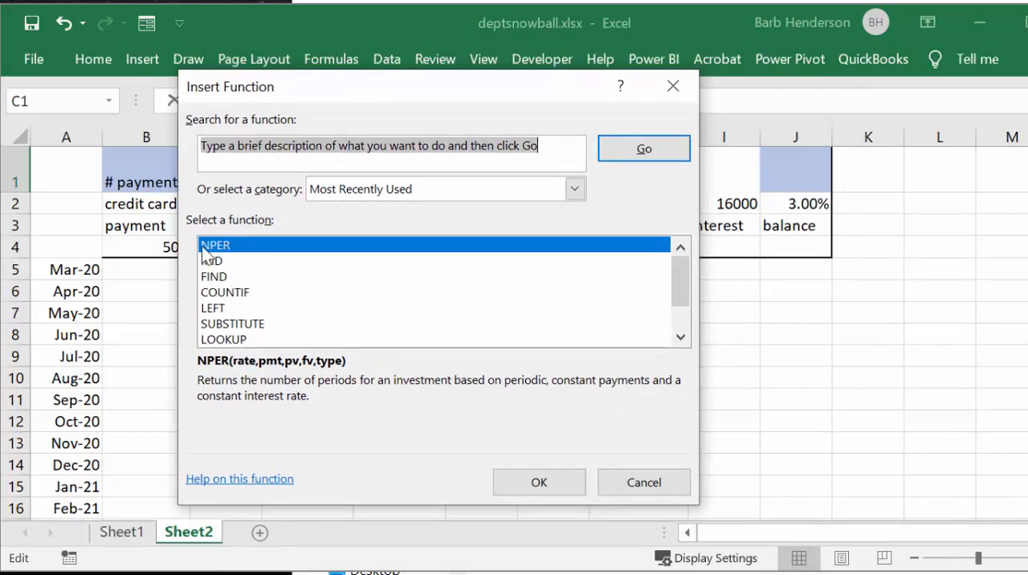
{"action": "left_click", "coordinate": [546, 479]}
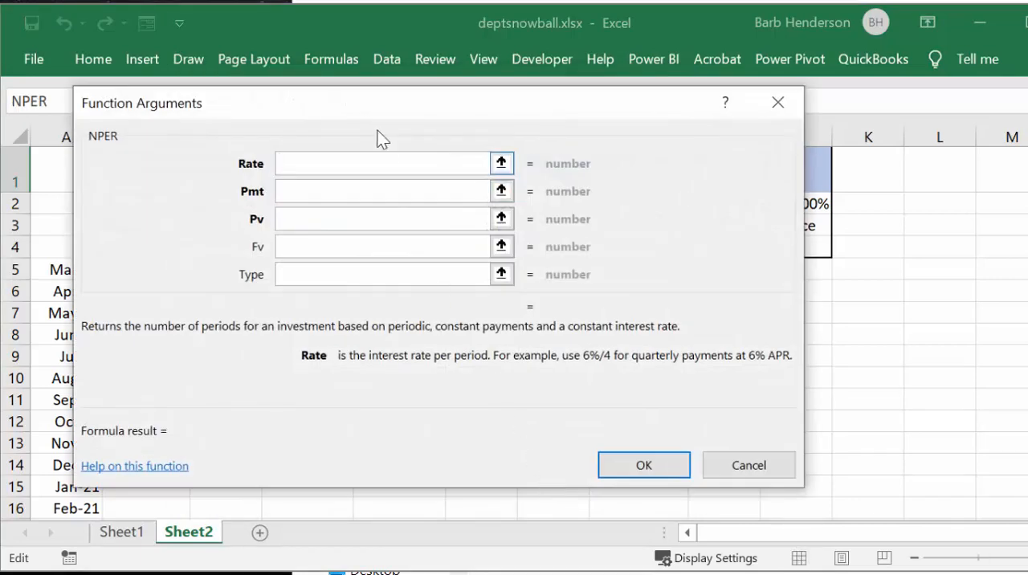
{"action": "left_click_drag", "start_coordinate": [329, 100], "coordinate": [622, 123]}
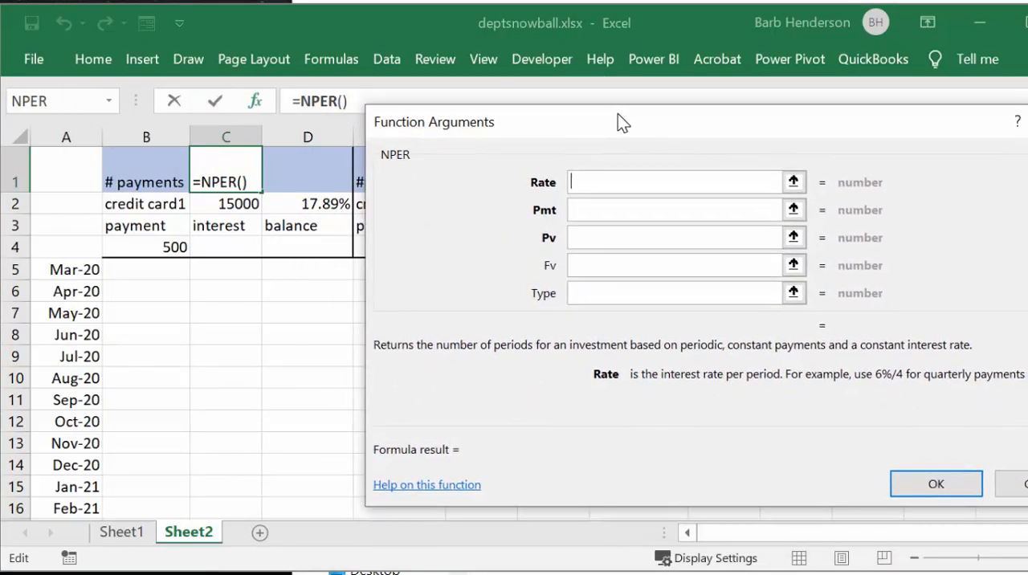
{"action": "left_click", "coordinate": [309, 204]}
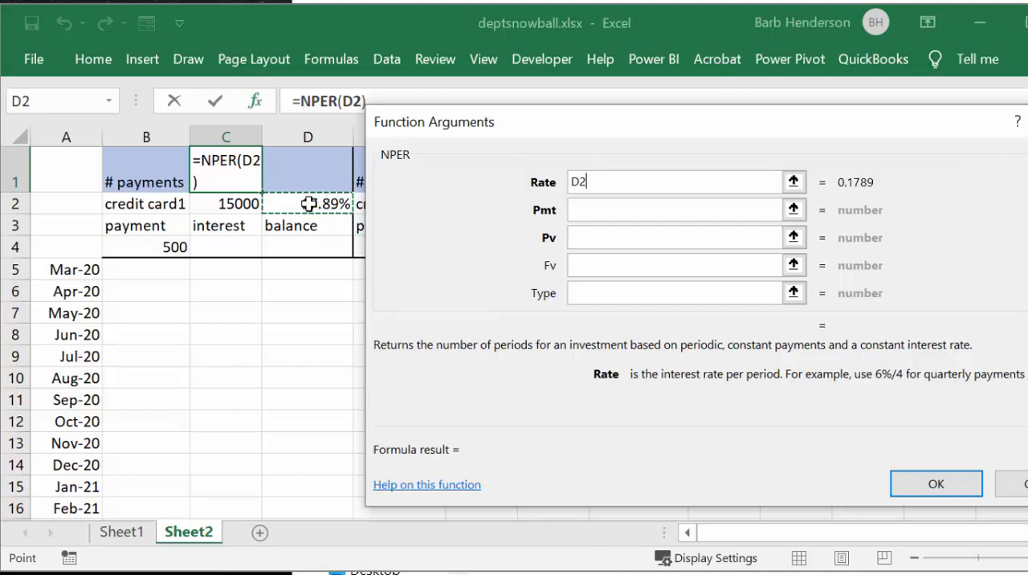
{"action": "type", "text": "/"}
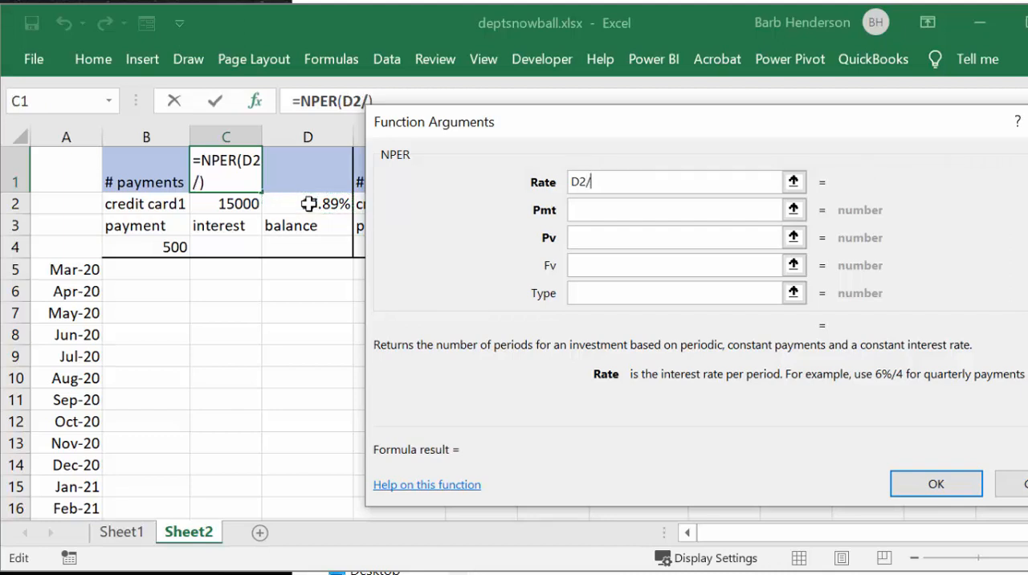
{"action": "type", "text": "12"}
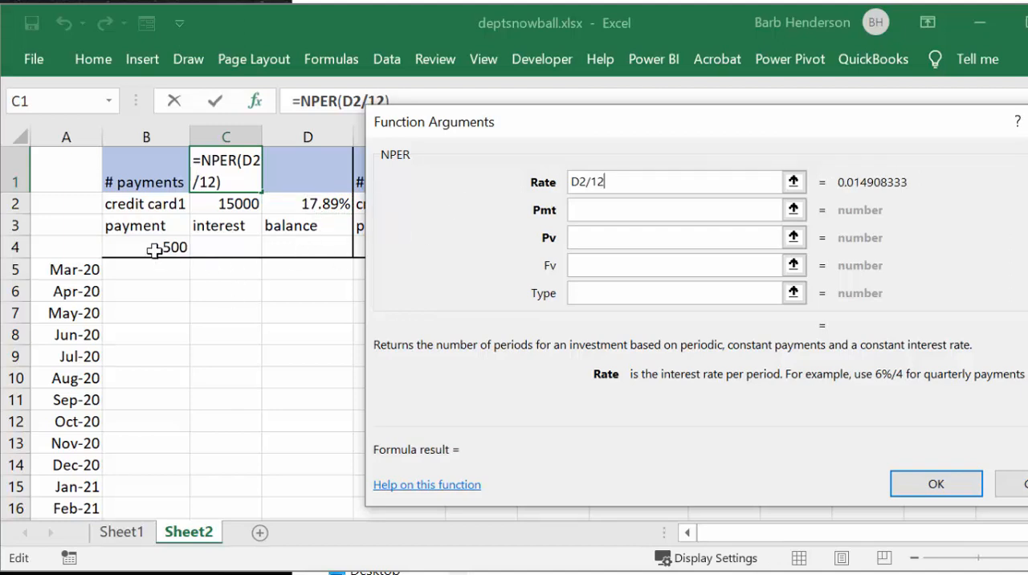
Step: Complete credit card 1's NPER formula with -B4 as the payment and C2 as the present value
{"action": "left_click", "coordinate": [598, 209]}
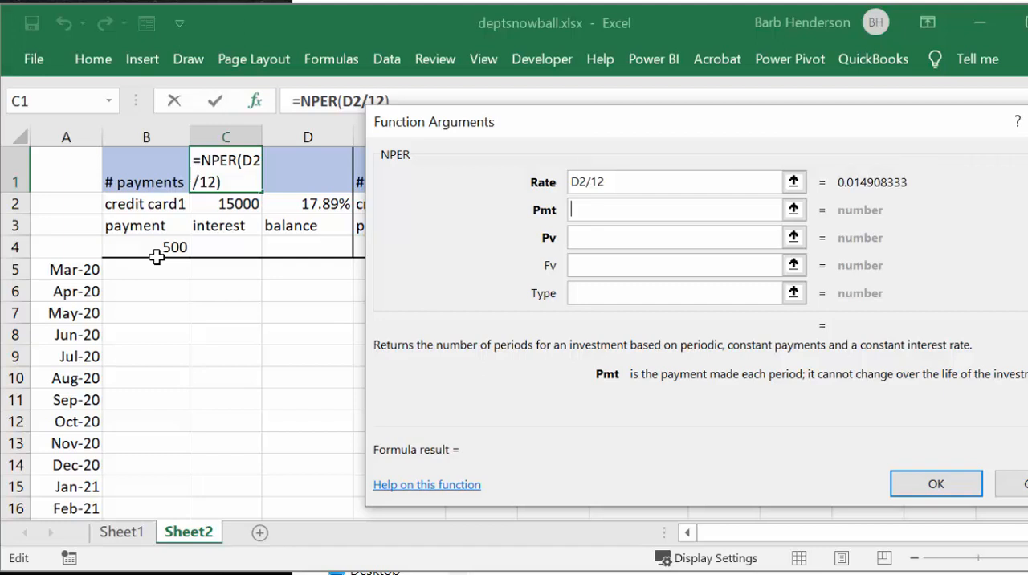
{"action": "type", "text": "-"}
{"action": "left_click", "coordinate": [161, 246]}
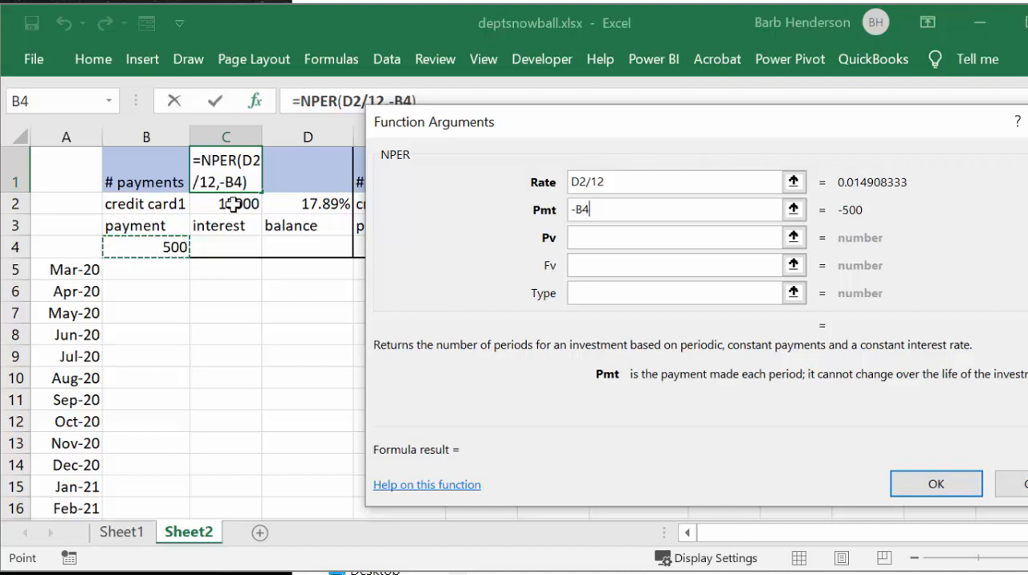
{"action": "left_click", "coordinate": [595, 237]}
{"action": "left_click", "coordinate": [234, 202]}
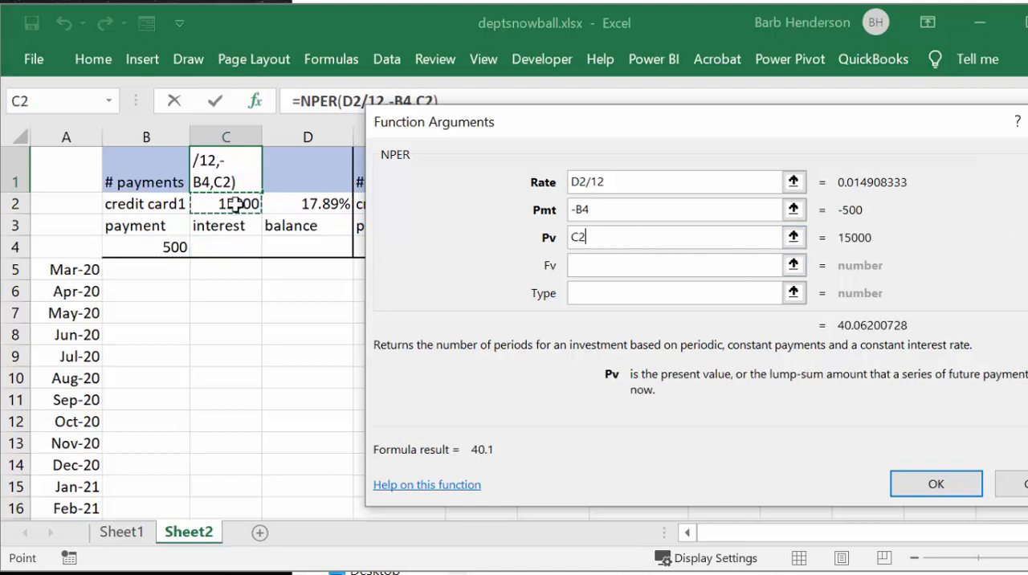
{"action": "left_click", "coordinate": [931, 484]}
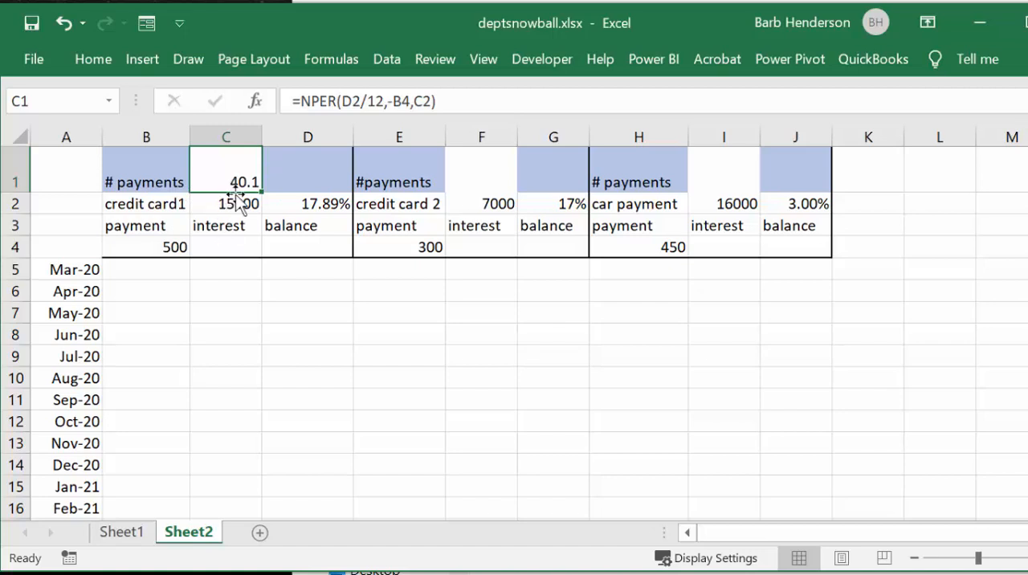
Step: Insert an NPER function in cell F1 for credit card 2, with the rate set to G2/12
{"action": "left_click", "coordinate": [478, 183]}
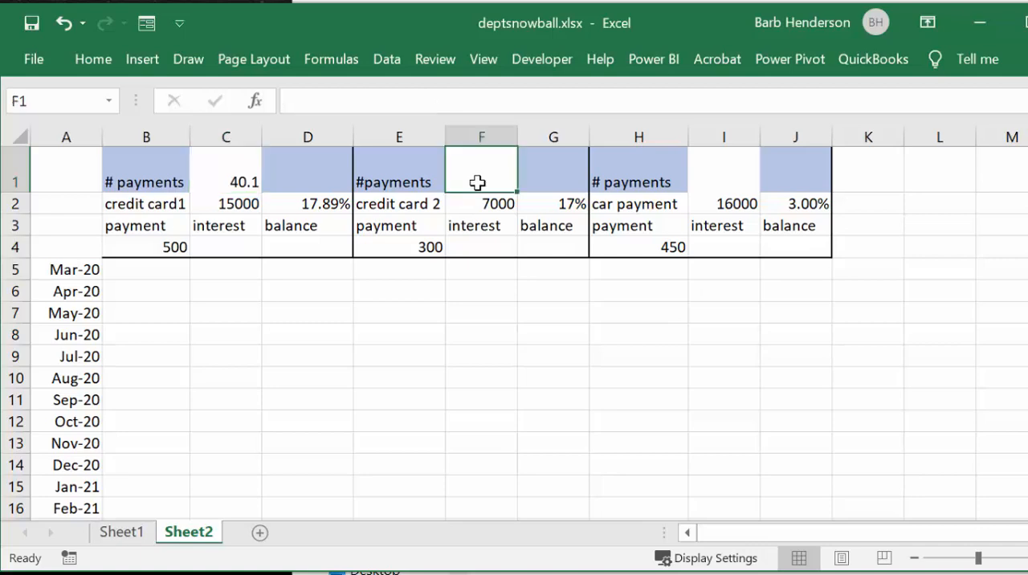
{"action": "left_click", "coordinate": [257, 99]}
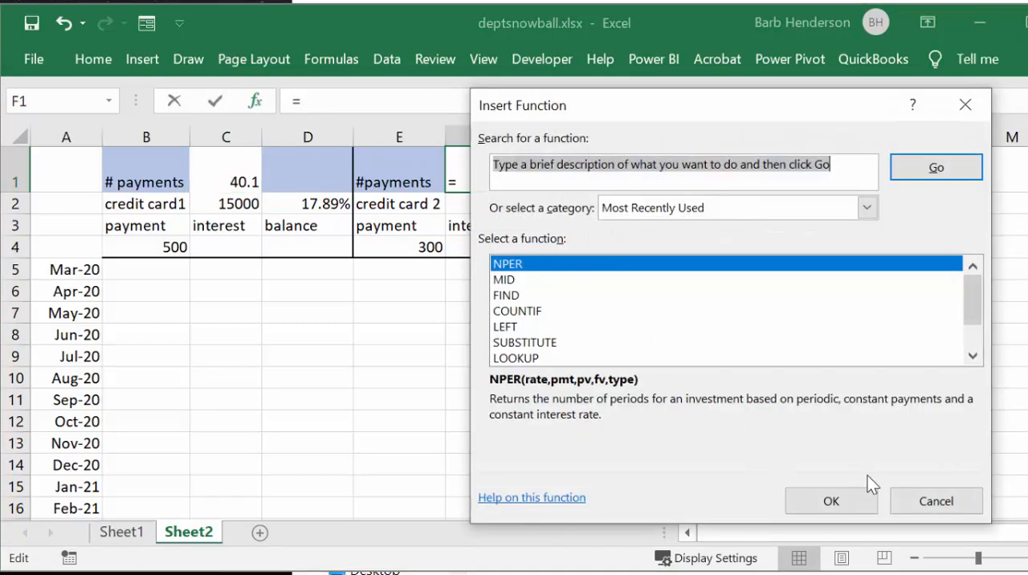
{"action": "left_click", "coordinate": [858, 503]}
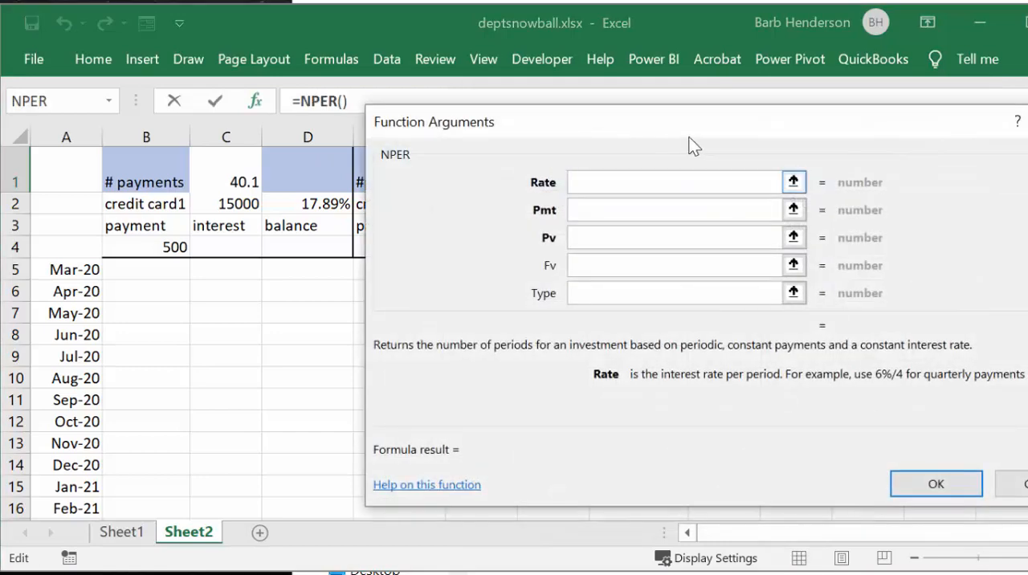
{"action": "left_click_drag", "start_coordinate": [677, 131], "coordinate": [608, 292]}
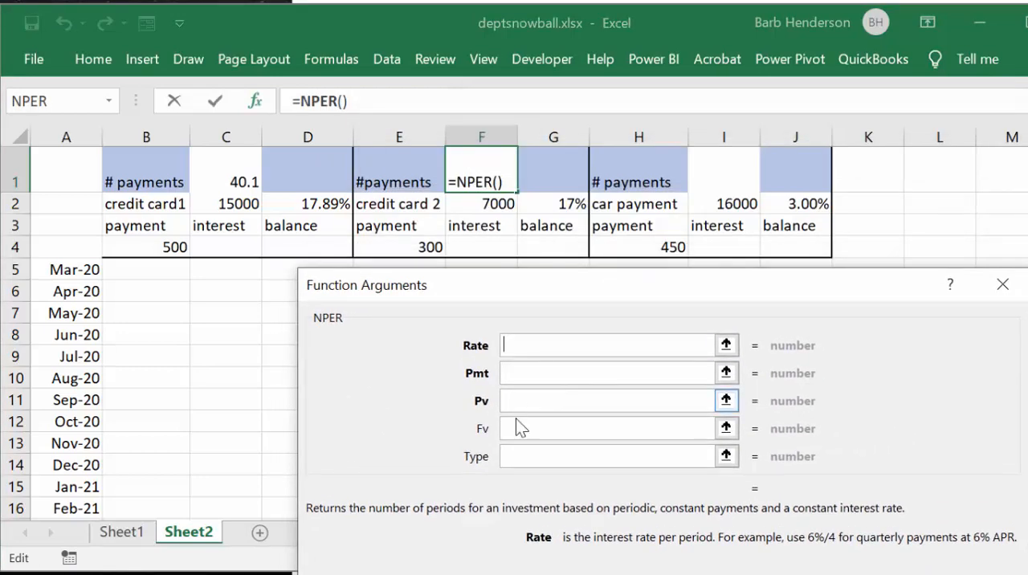
{"action": "left_click", "coordinate": [573, 205]}
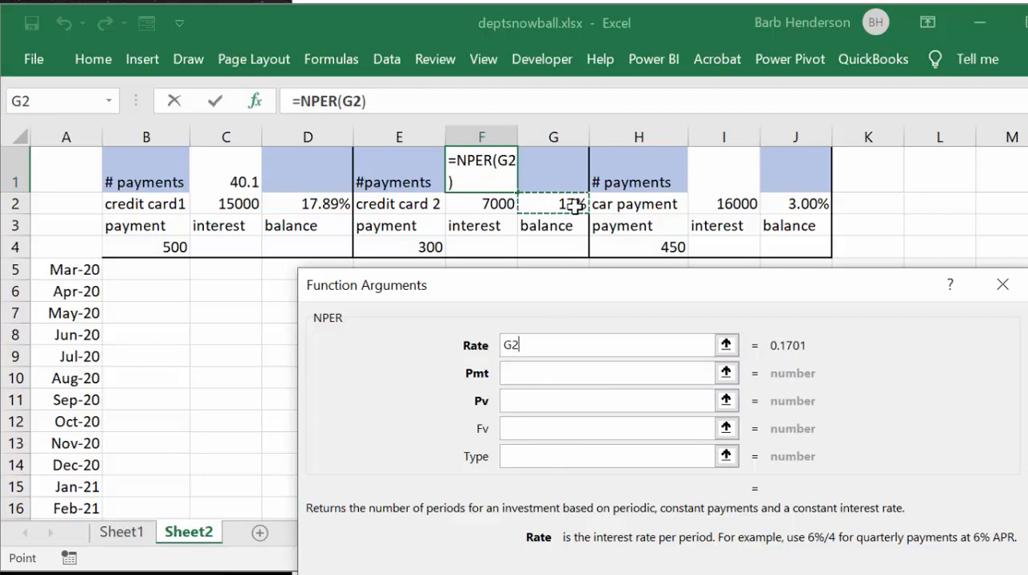
{"action": "type", "text": "/12"}
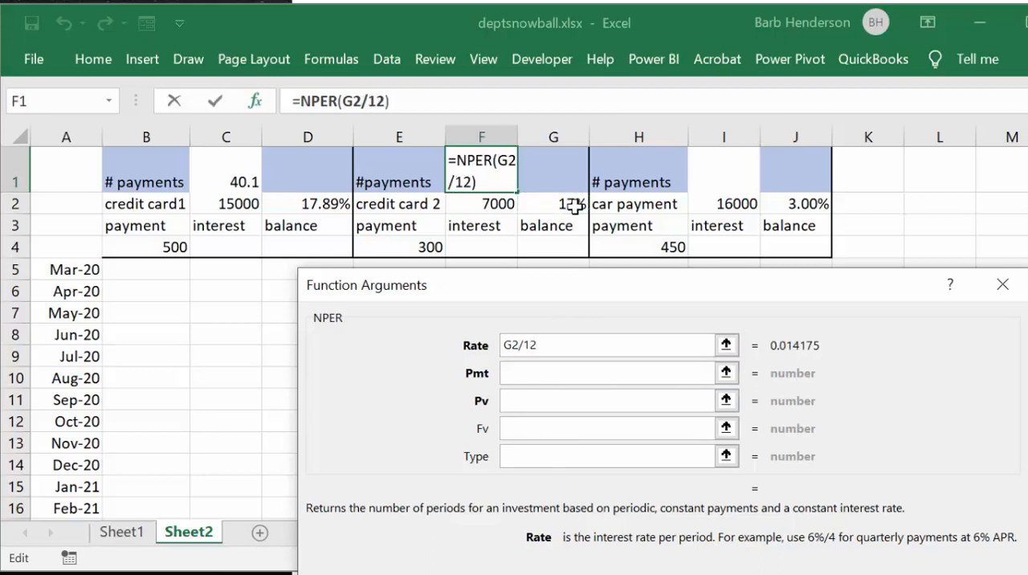
Step: Complete credit card 2's NPER formula with -E4 as the payment and F2 as the present value
{"action": "left_click", "coordinate": [512, 373]}
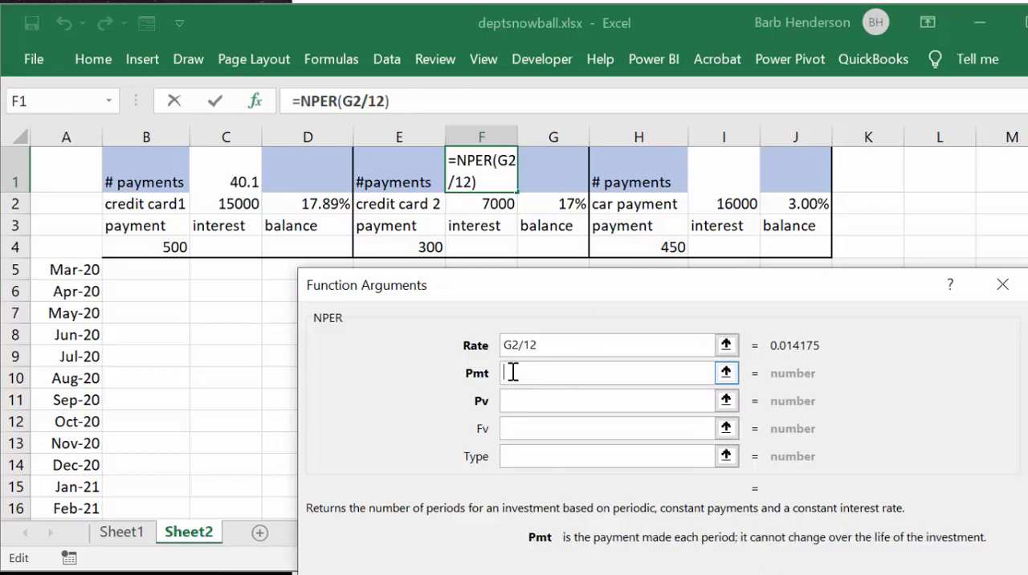
{"action": "type", "text": "-"}
{"action": "left_click", "coordinate": [432, 249]}
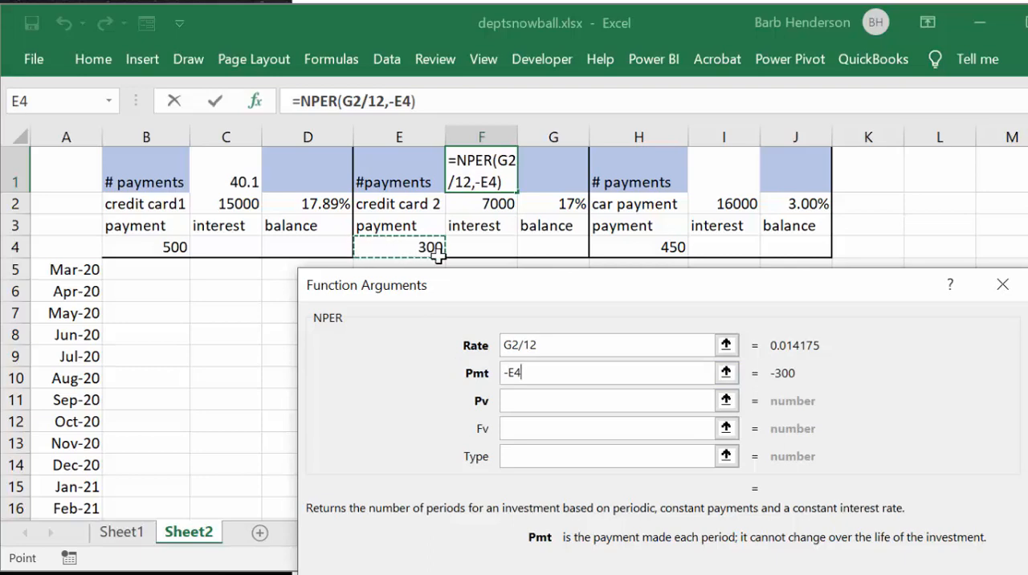
{"action": "left_click", "coordinate": [521, 403]}
{"action": "left_click", "coordinate": [487, 204]}
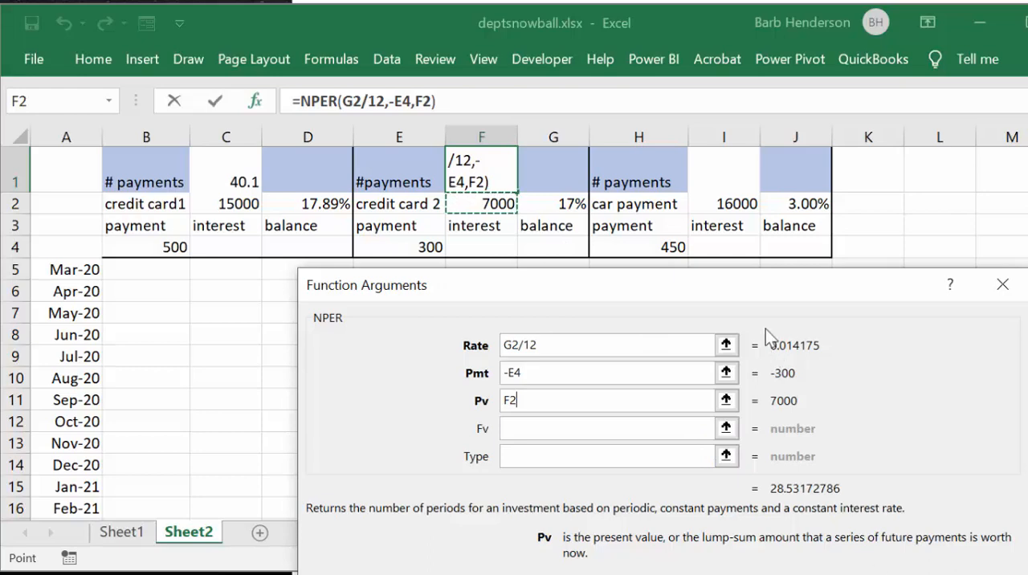
{"action": "left_click_drag", "start_coordinate": [739, 292], "coordinate": [738, 73]}
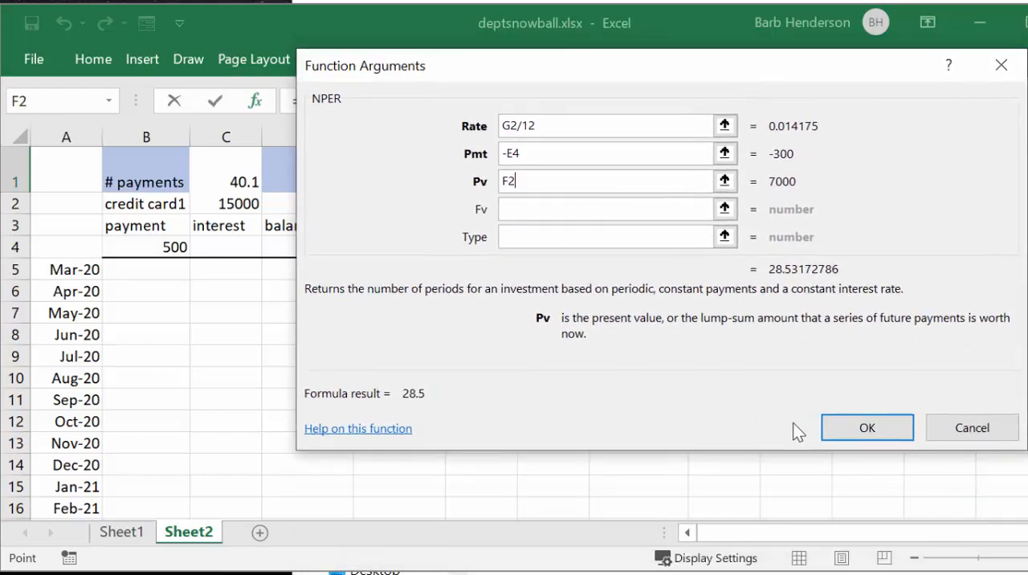
{"action": "left_click", "coordinate": [868, 434]}
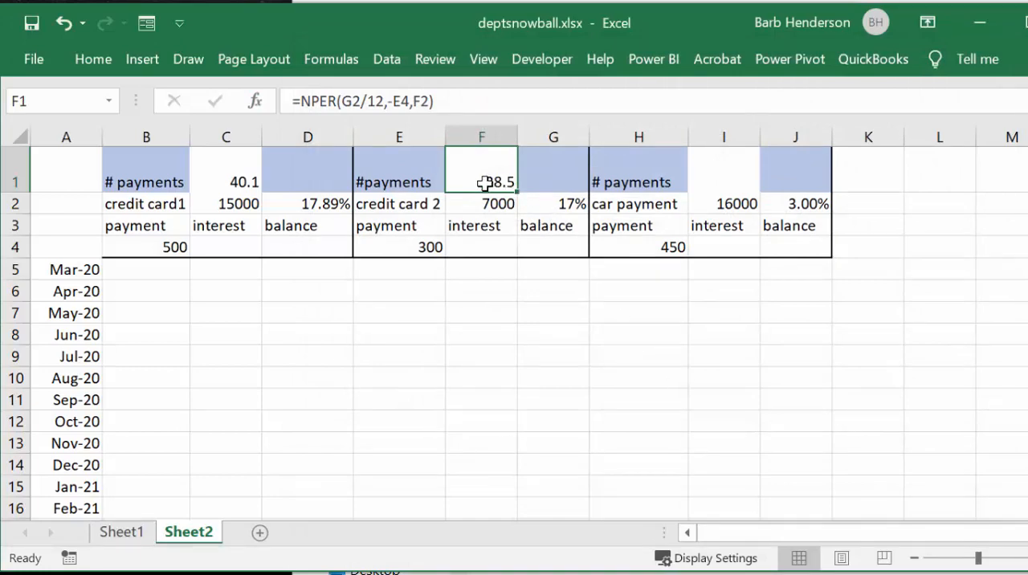
Step: Insert an NPER function in cell I1 for the car payment, with the rate set to J2/12
{"action": "left_click", "coordinate": [720, 183]}
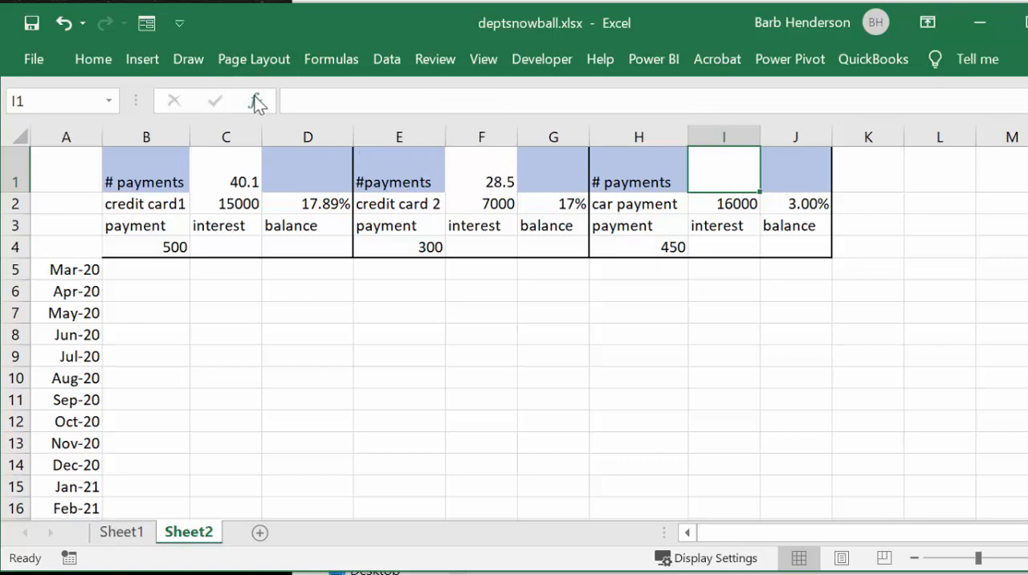
{"action": "left_click", "coordinate": [255, 101]}
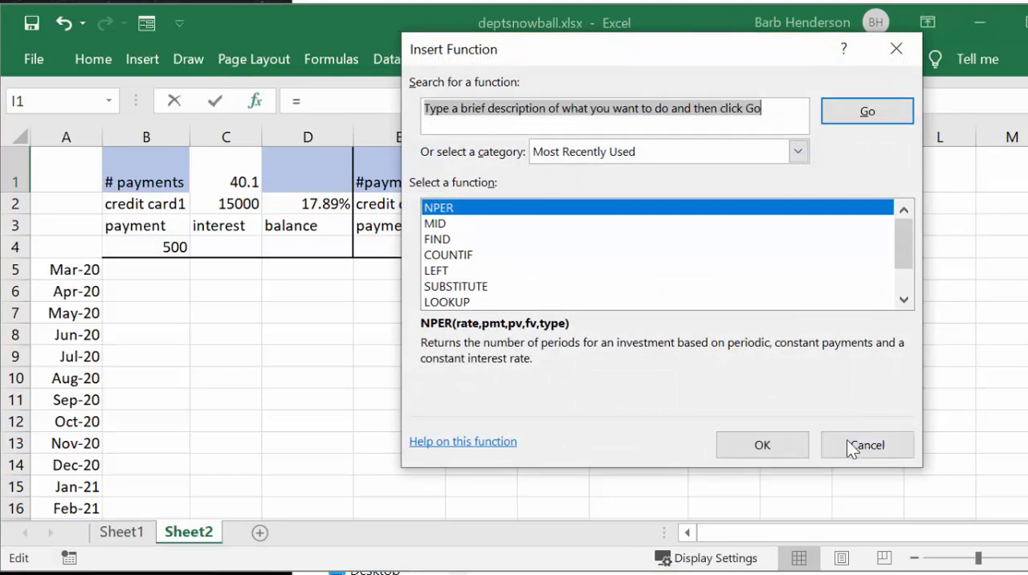
{"action": "left_click", "coordinate": [762, 446]}
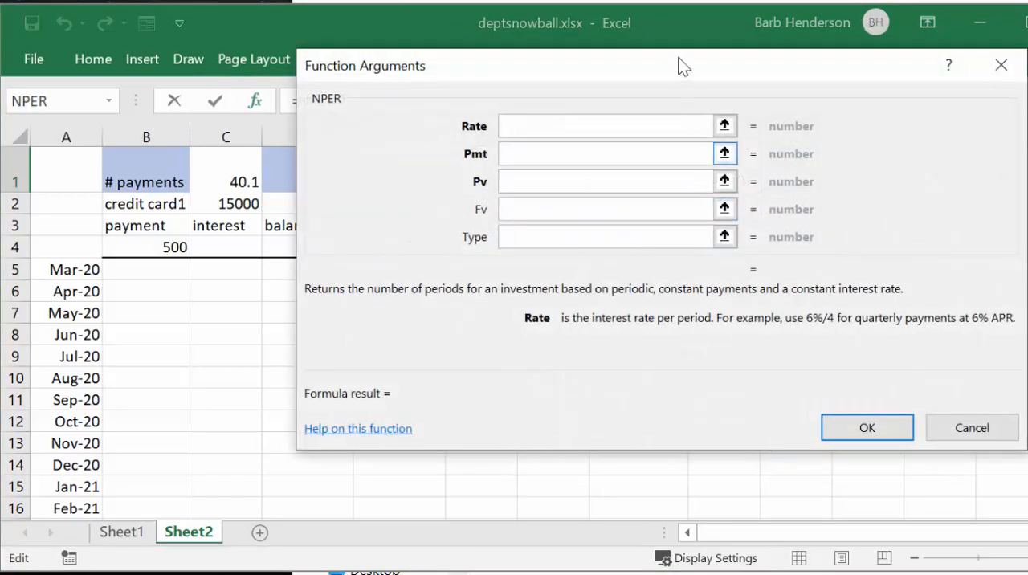
{"action": "left_click_drag", "start_coordinate": [650, 77], "coordinate": [674, 240]}
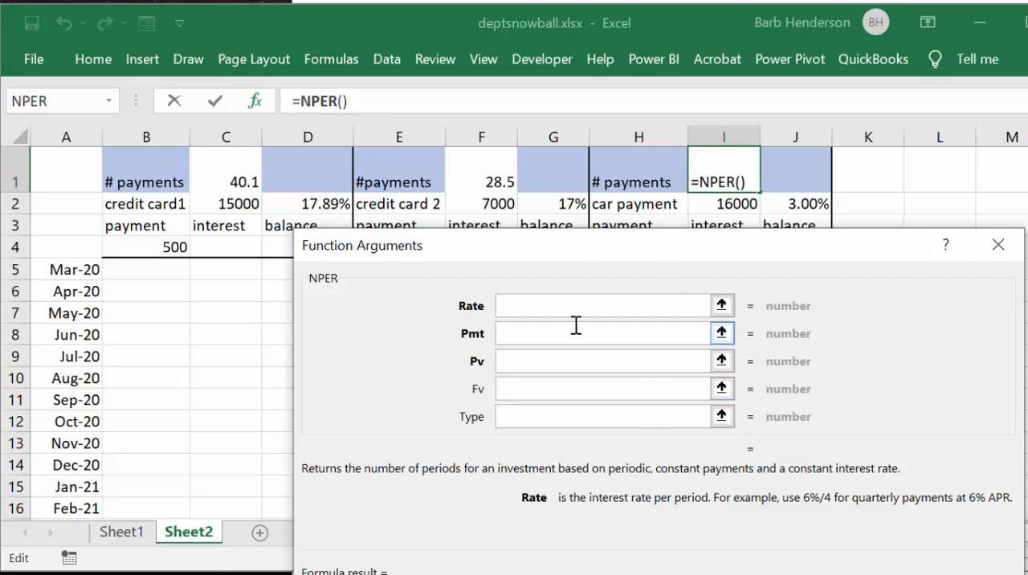
{"action": "left_click", "coordinate": [807, 200]}
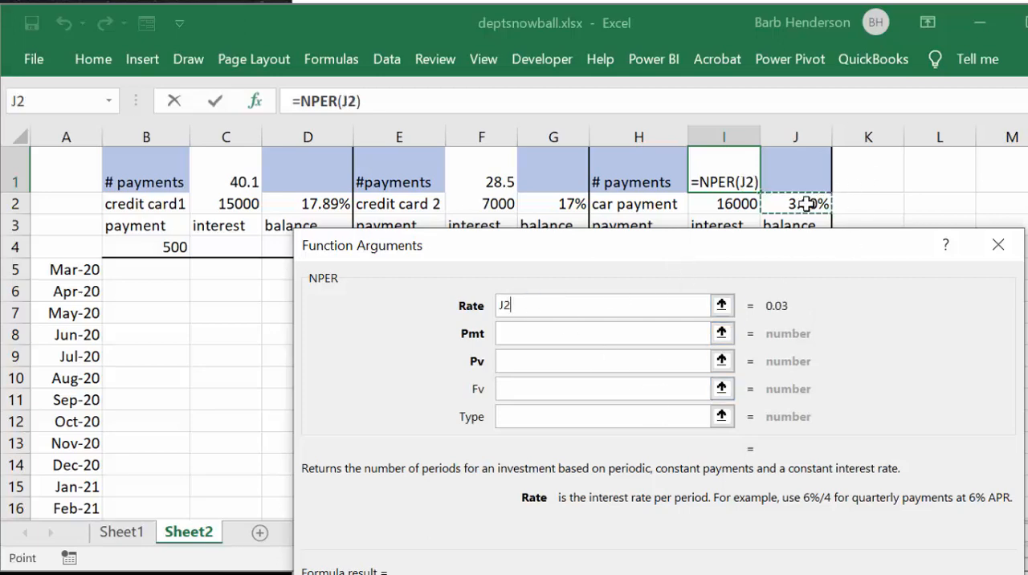
{"action": "type", "text": "/1"}
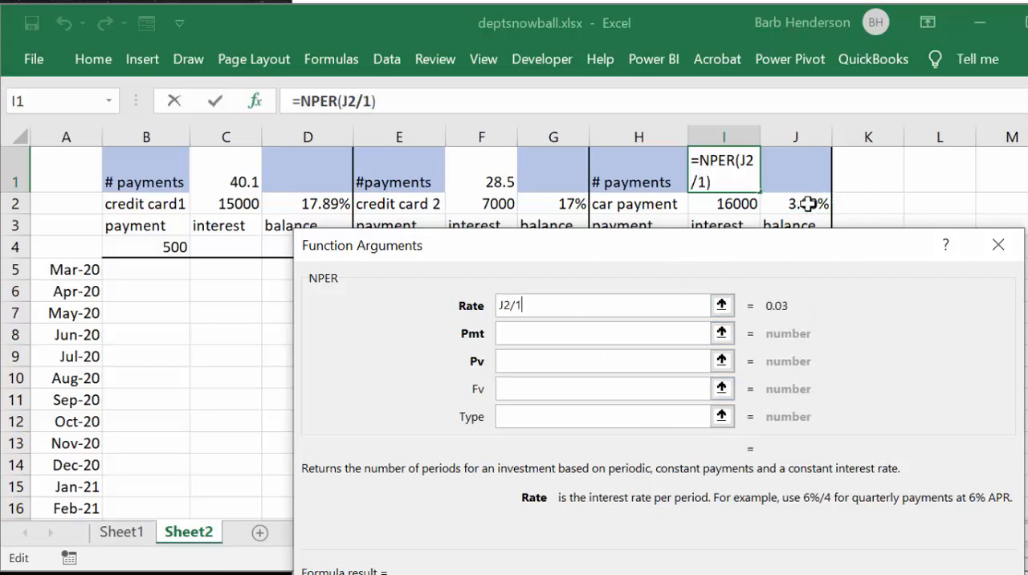
{"action": "type", "text": "2"}
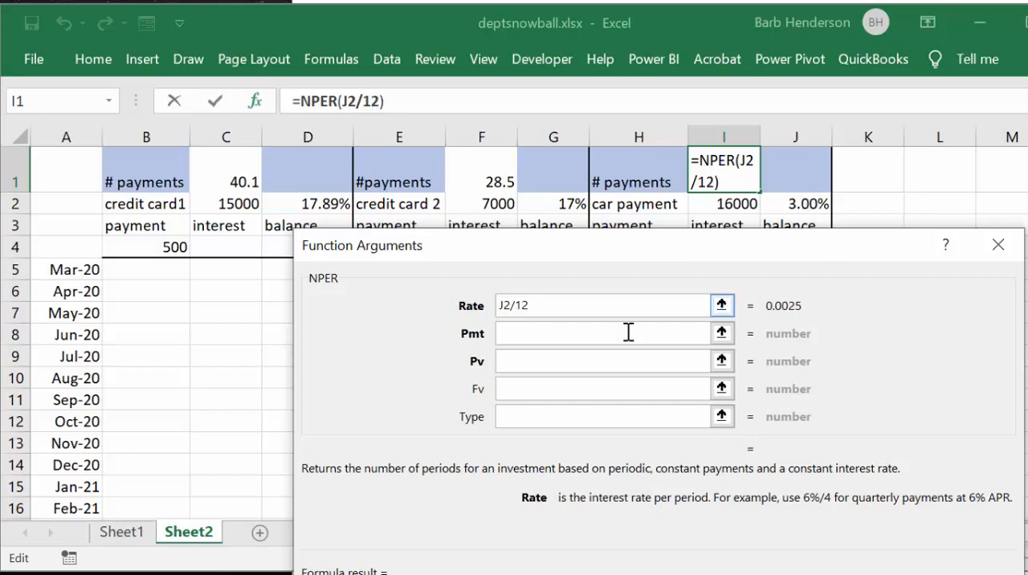
Step: Complete the car payment's NPER formula with -H4 as the payment and I2 as the present value
{"action": "left_click", "coordinate": [546, 332]}
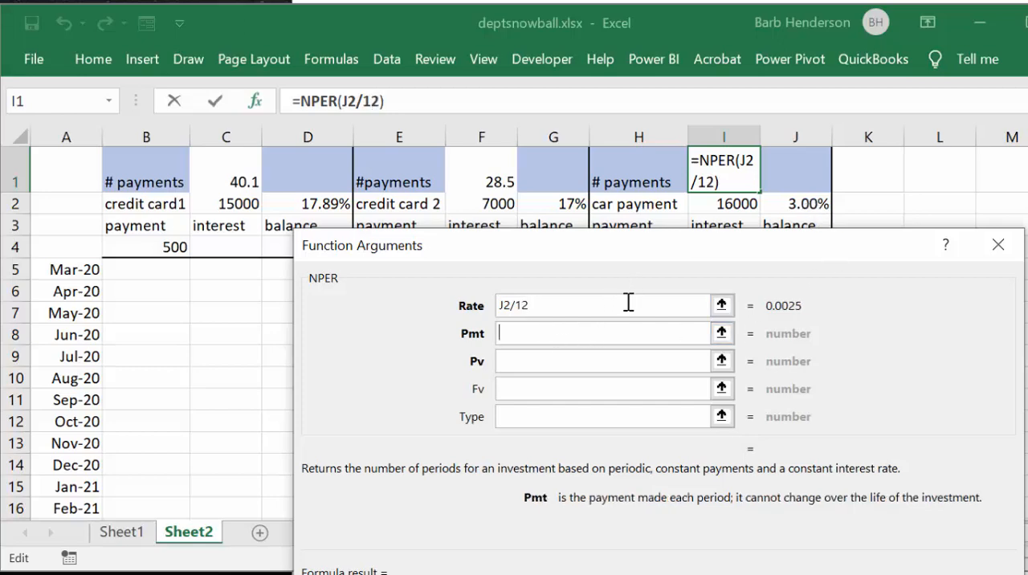
{"action": "type", "text": "-"}
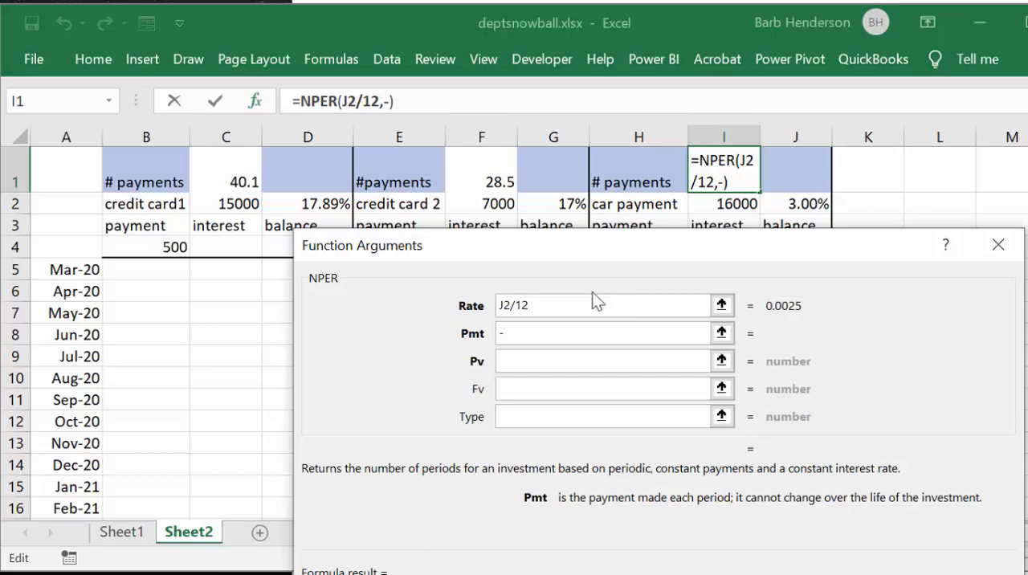
{"action": "left_click_drag", "start_coordinate": [585, 259], "coordinate": [1008, 148]}
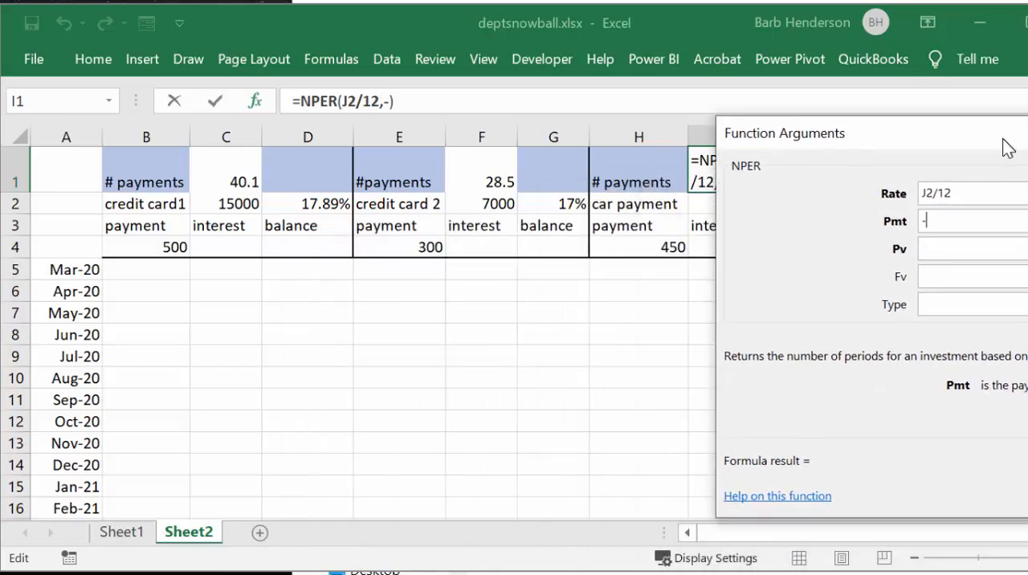
{"action": "left_click", "coordinate": [665, 246]}
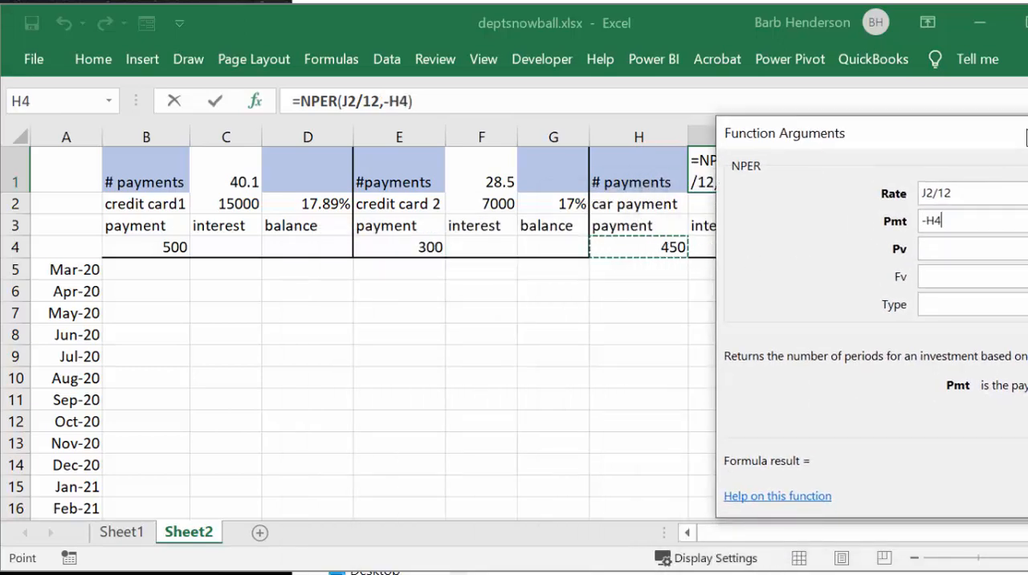
{"action": "left_click_drag", "start_coordinate": [896, 147], "coordinate": [473, 290]}
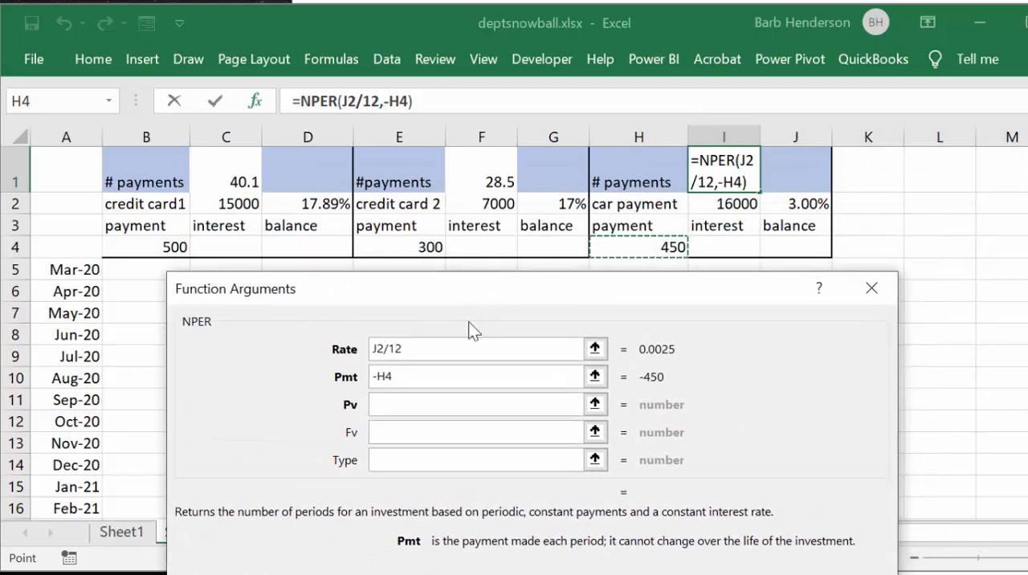
{"action": "left_click", "coordinate": [402, 405]}
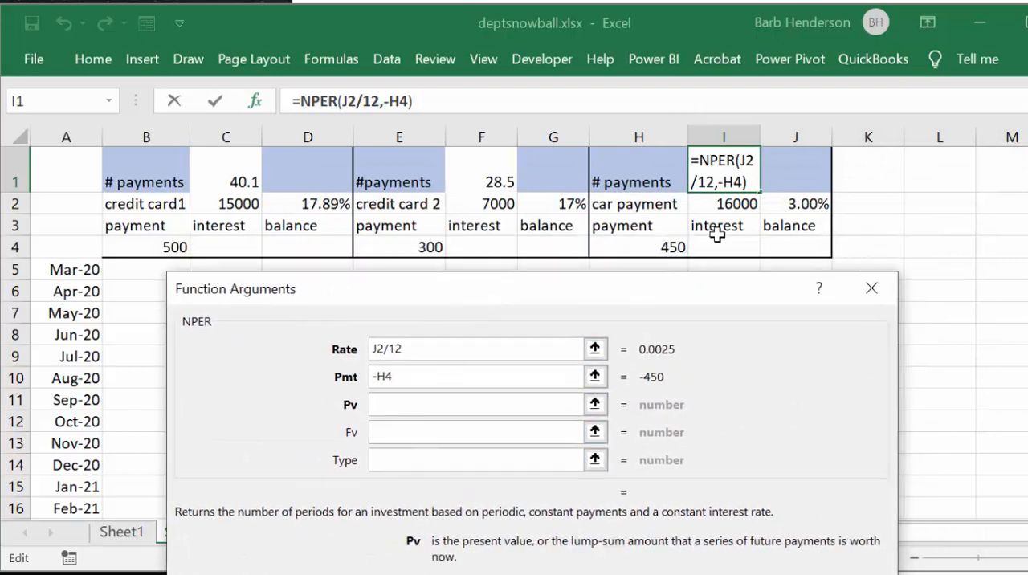
{"action": "left_click", "coordinate": [729, 204]}
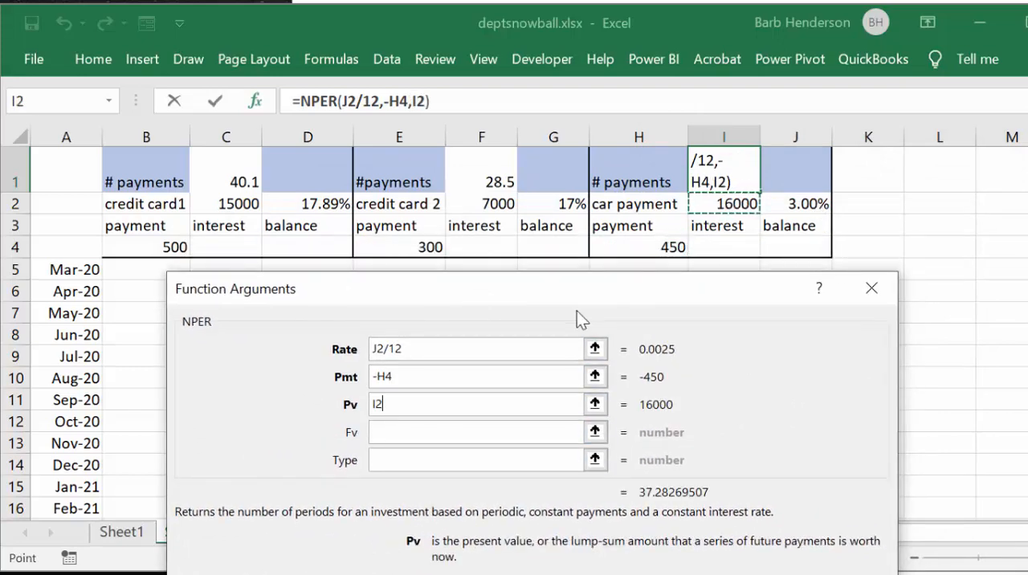
{"action": "left_click_drag", "start_coordinate": [536, 289], "coordinate": [540, 98]}
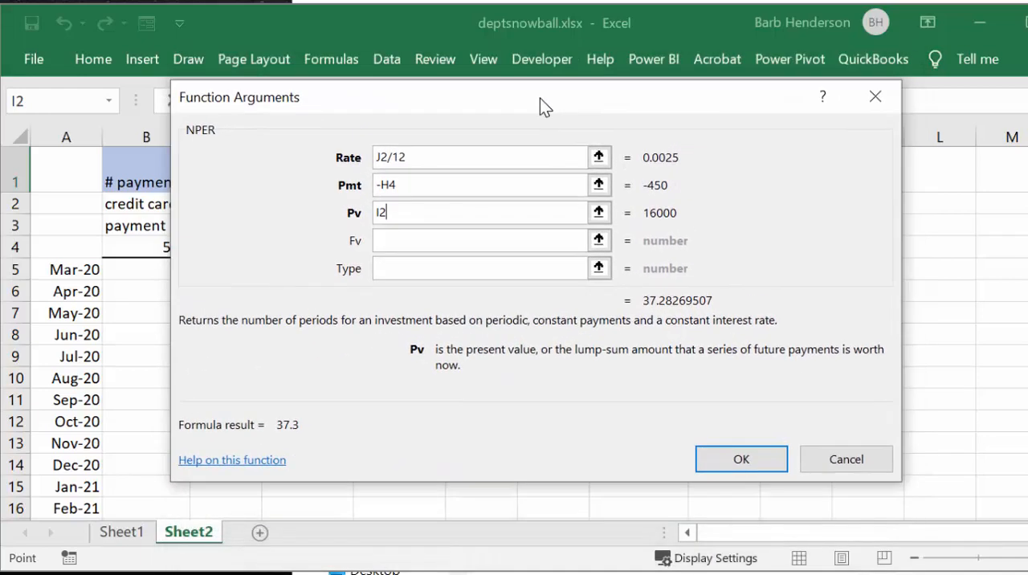
{"action": "left_click", "coordinate": [747, 459]}
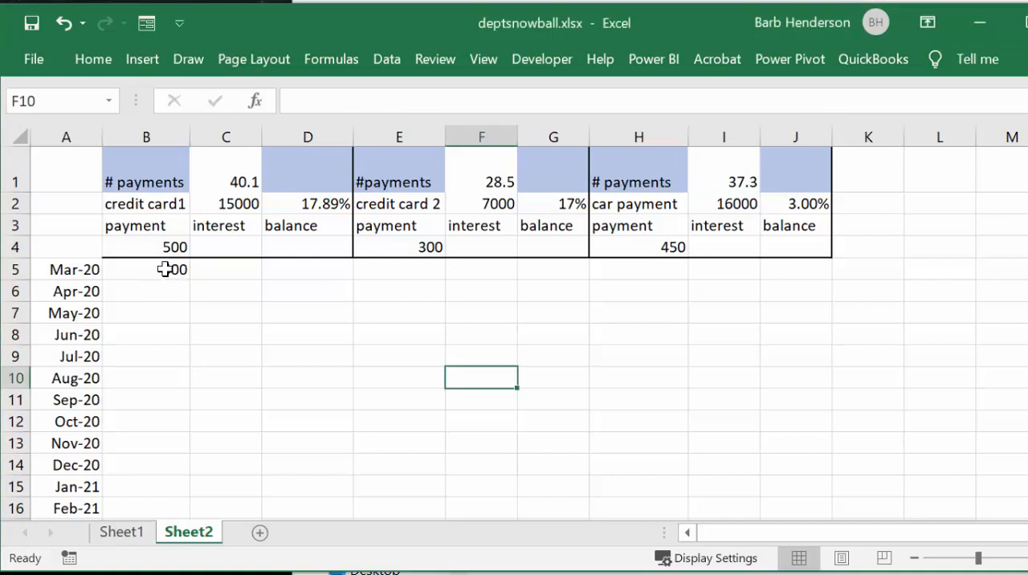
Step: Fill the 500 payment in B5 down credit card 1's payment column through row 51
{"action": "left_click", "coordinate": [164, 269]}
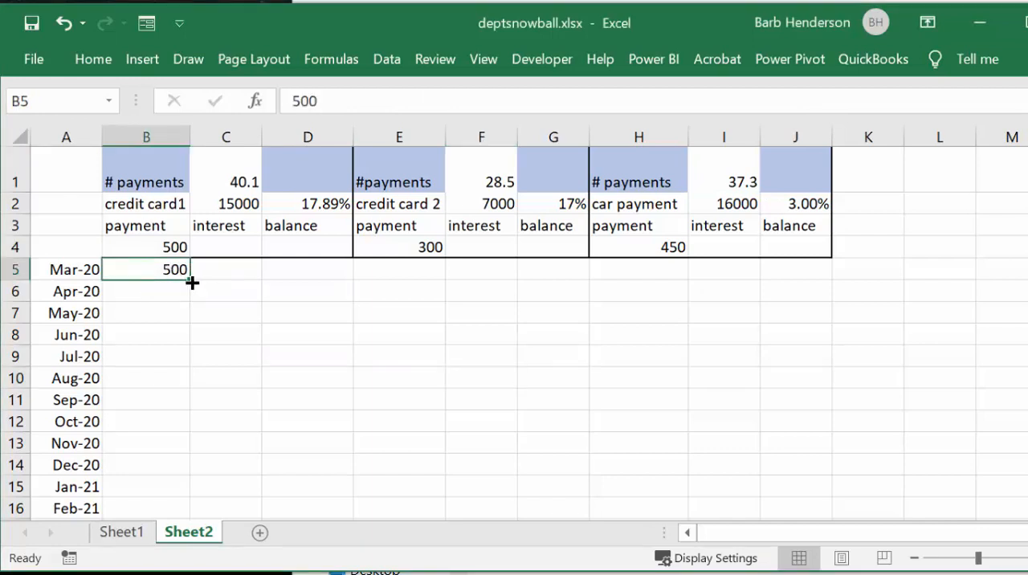
{"action": "left_click_drag", "start_coordinate": [191, 283], "coordinate": [153, 482]}
{"action": "scroll", "coordinate": [160, 433], "scroll_direction": "up", "scroll_amount": 5}
{"action": "scroll", "coordinate": [160, 432], "scroll_direction": "up", "scroll_amount": 7}
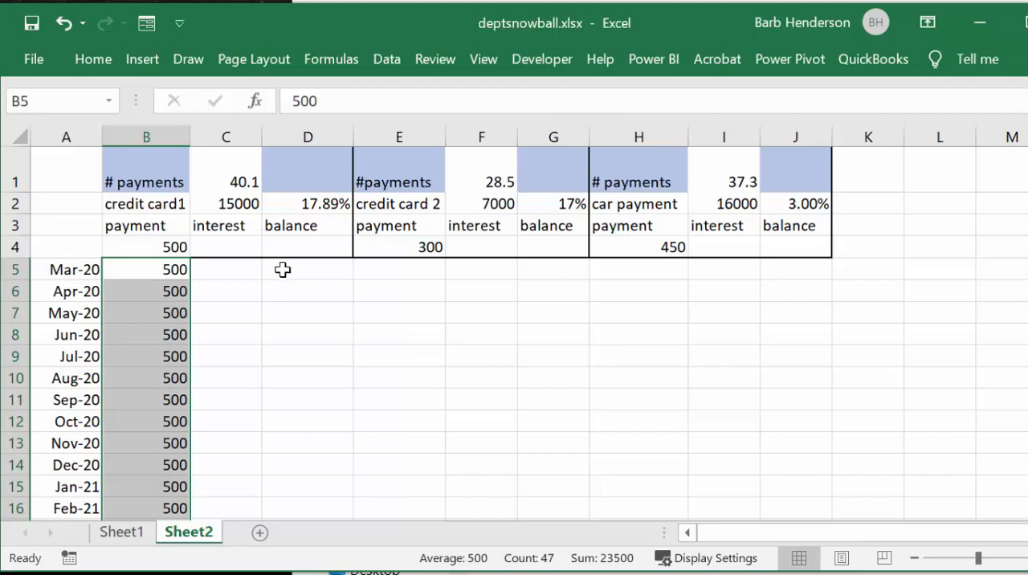
Step: Enter the formula =C2-B5 in D5 for credit card 1's March balance
{"action": "left_click", "coordinate": [283, 270]}
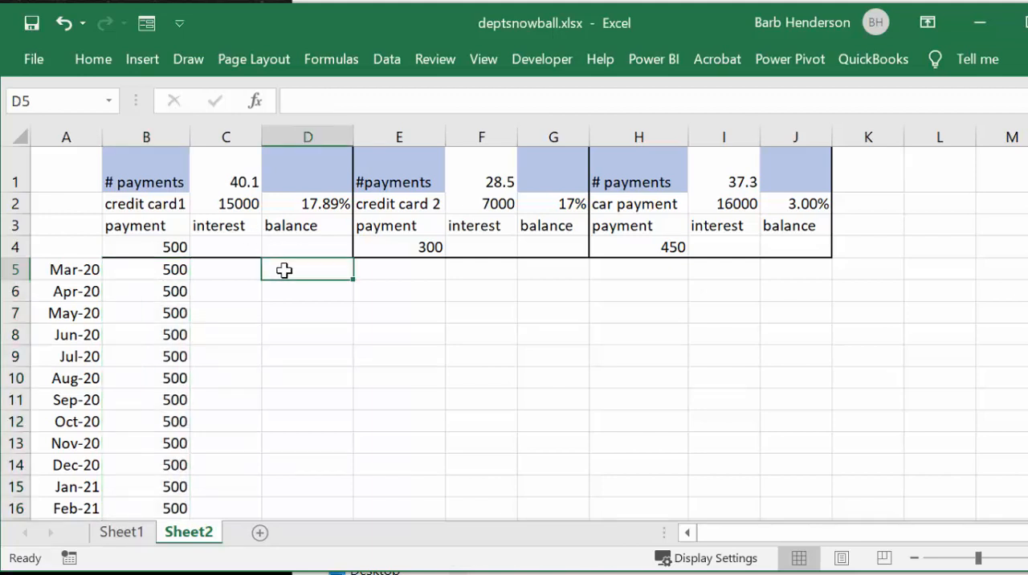
{"action": "type", "text": "="}
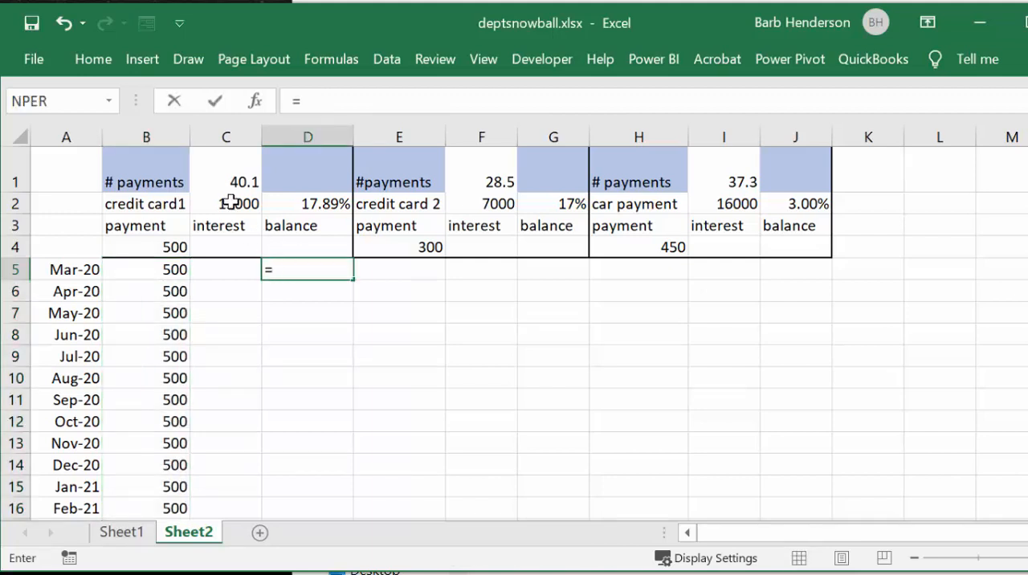
{"action": "left_click", "coordinate": [231, 201]}
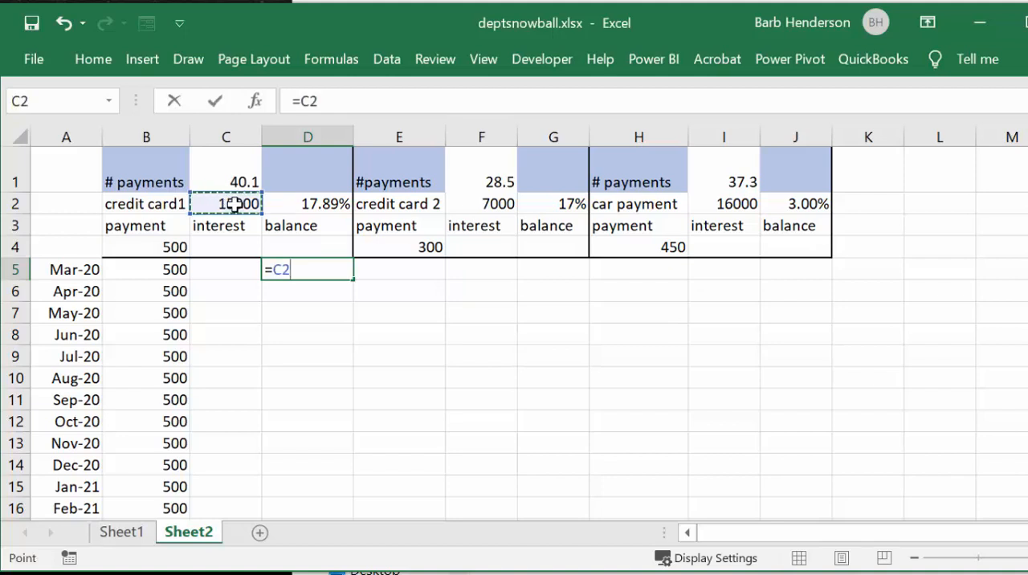
{"action": "type", "text": "-"}
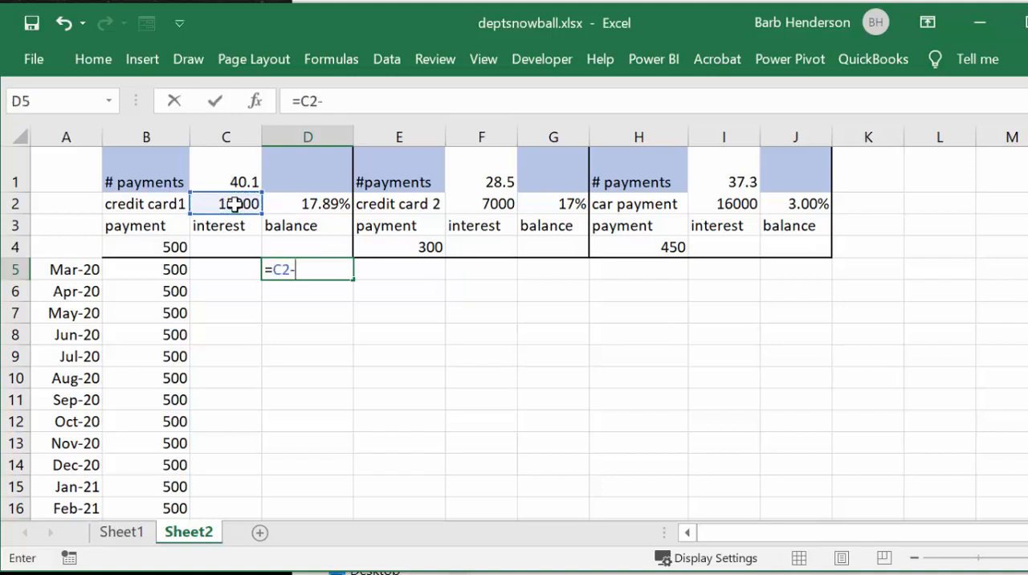
{"action": "left_click", "coordinate": [172, 269]}
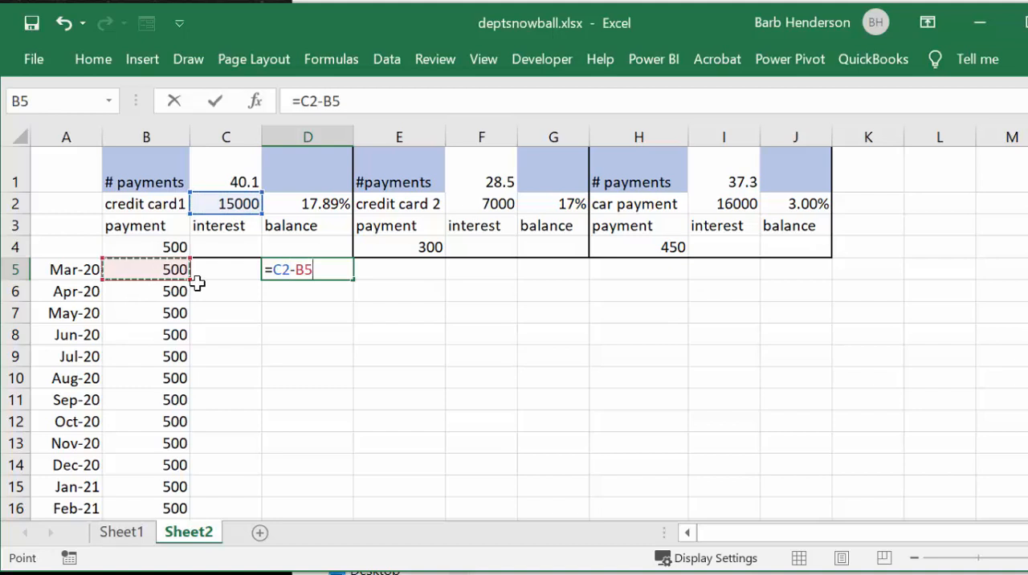
{"action": "key", "text": "Return"}
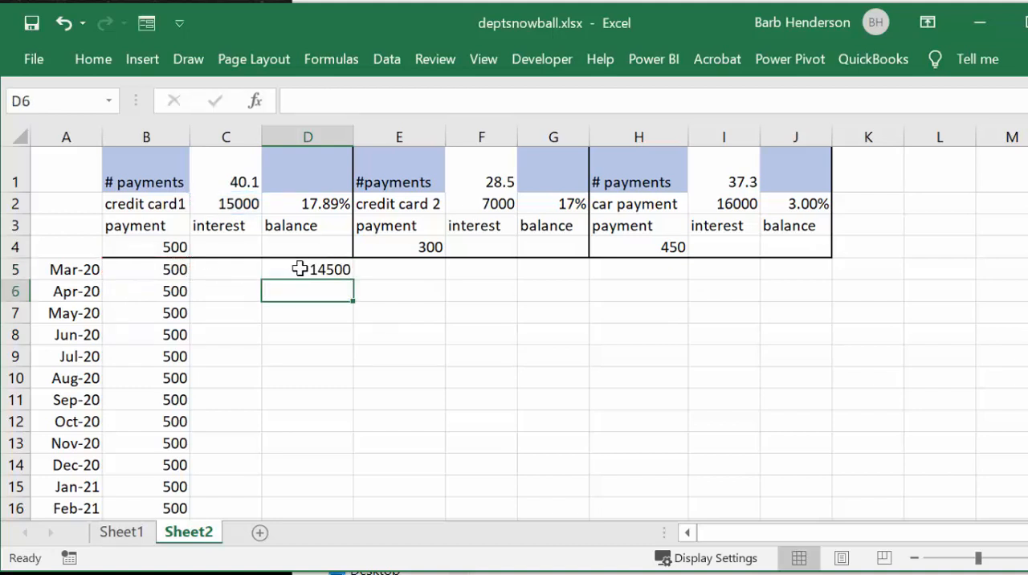
{"action": "left_click_drag", "start_coordinate": [299, 379], "coordinate": [296, 396]}
Step: Enter credit card 1's March interest formula in C5 as =D5*$D$2/12, with an absolute reference to the rate
{"action": "left_click", "coordinate": [211, 274]}
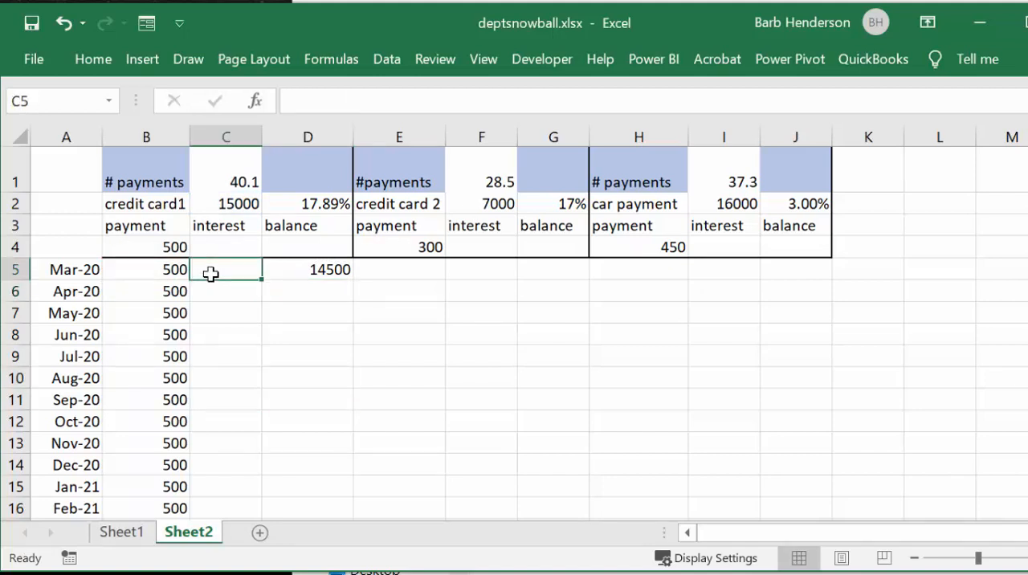
{"action": "type", "text": "="}
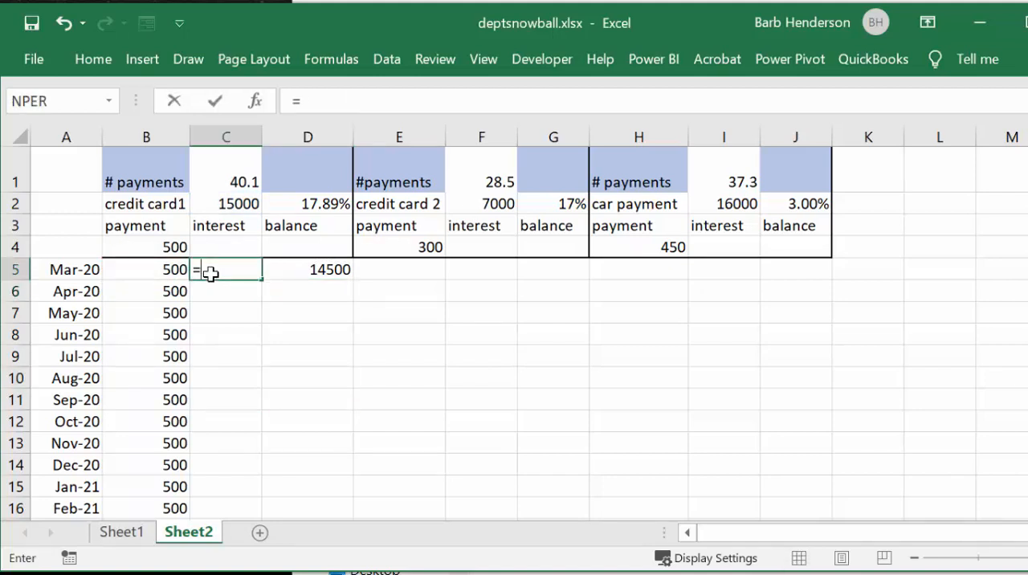
{"action": "left_click", "coordinate": [323, 274]}
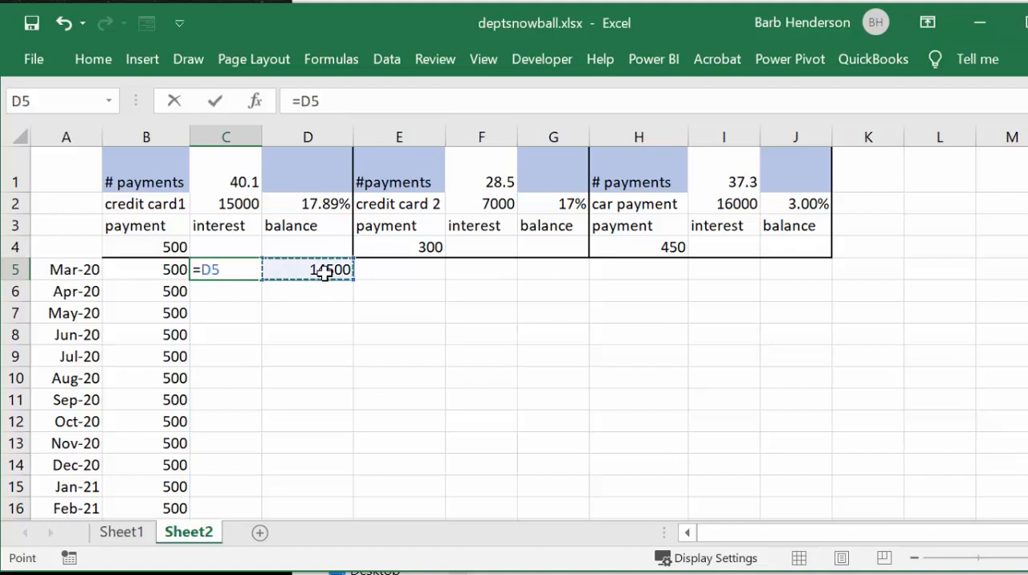
{"action": "type", "text": "*"}
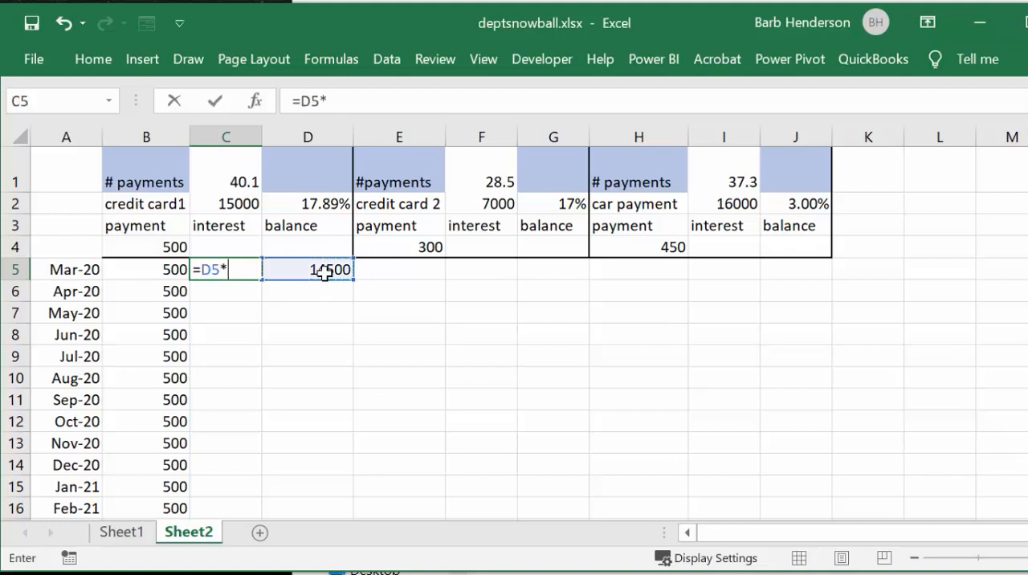
{"action": "left_click", "coordinate": [310, 204]}
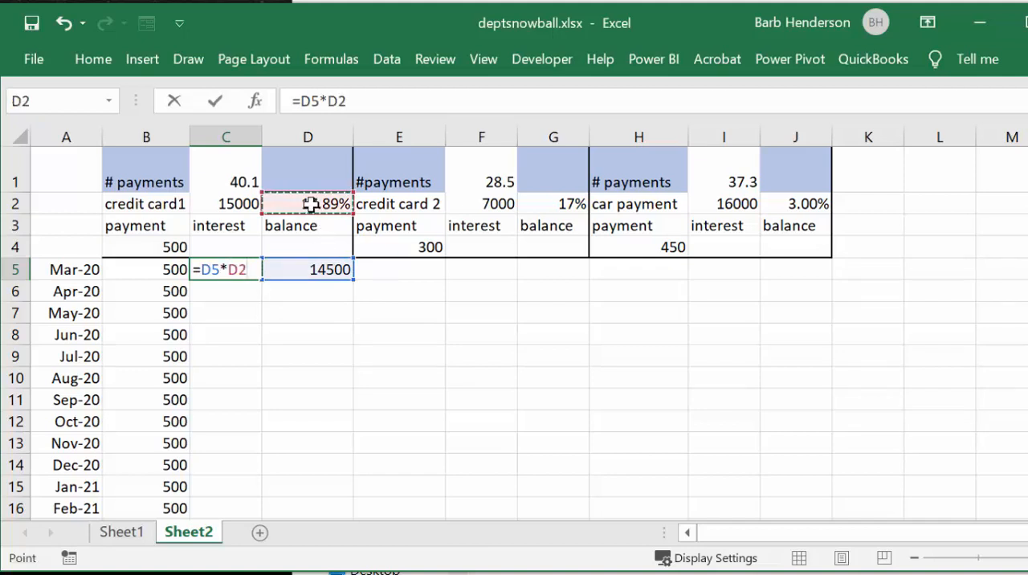
{"action": "type", "text": "/"}
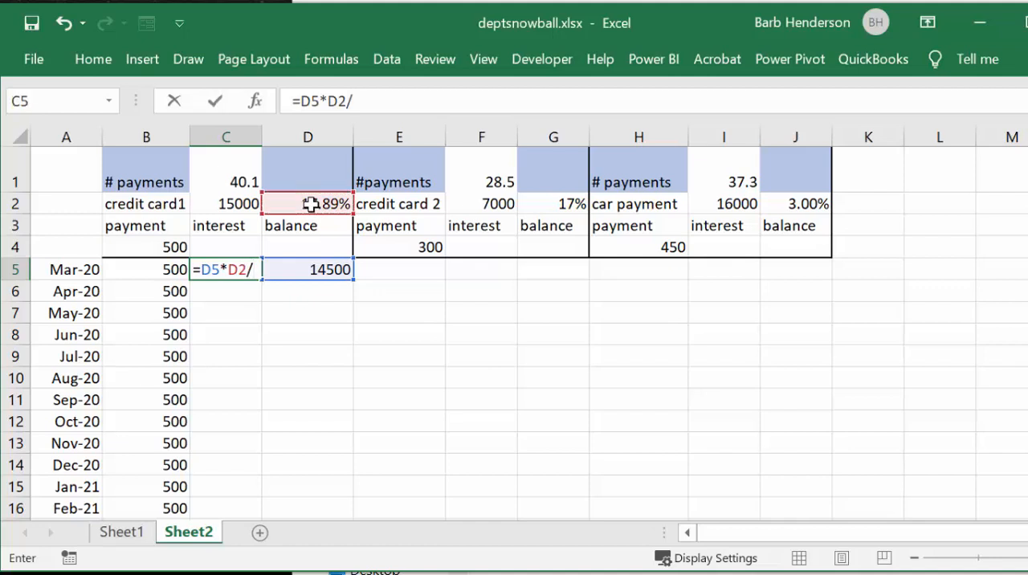
{"action": "type", "text": "12"}
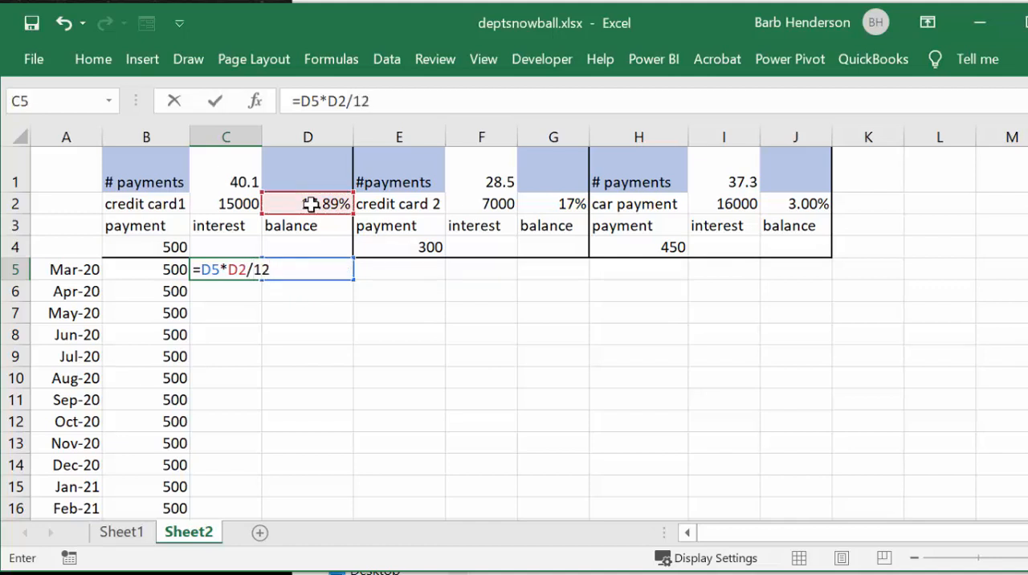
{"action": "left_click", "coordinate": [238, 271]}
{"action": "key", "text": "F4"}
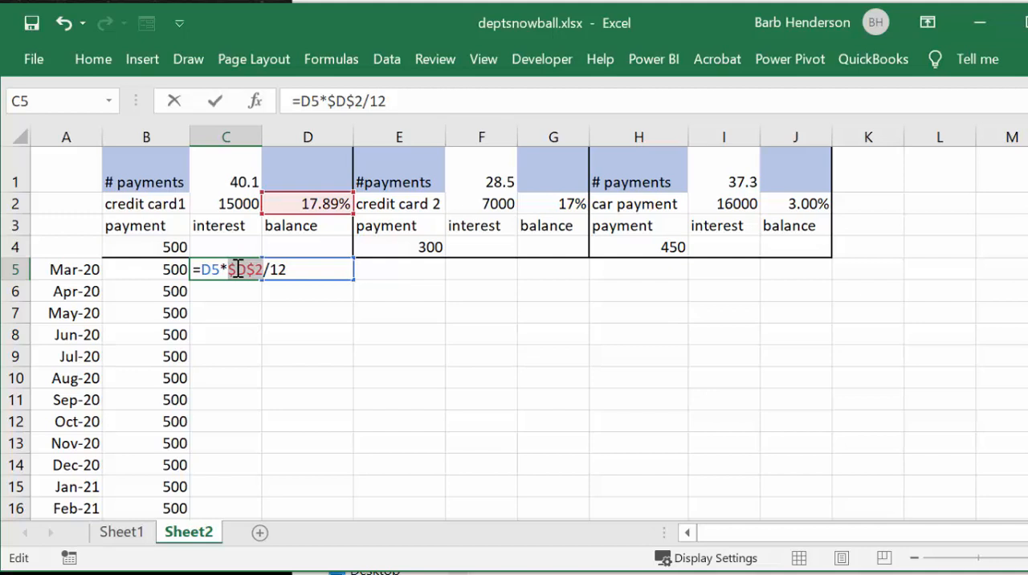
{"action": "key", "text": "Return"}
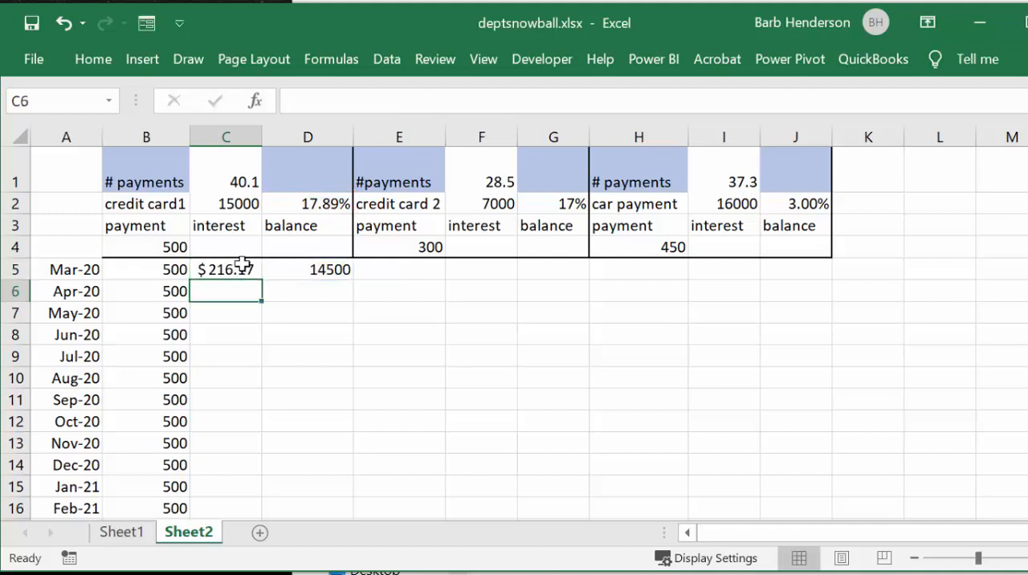
Step: Enter the formula =D5+C5-B6 in D6 for credit card 1's April balance
{"action": "left_click", "coordinate": [293, 292]}
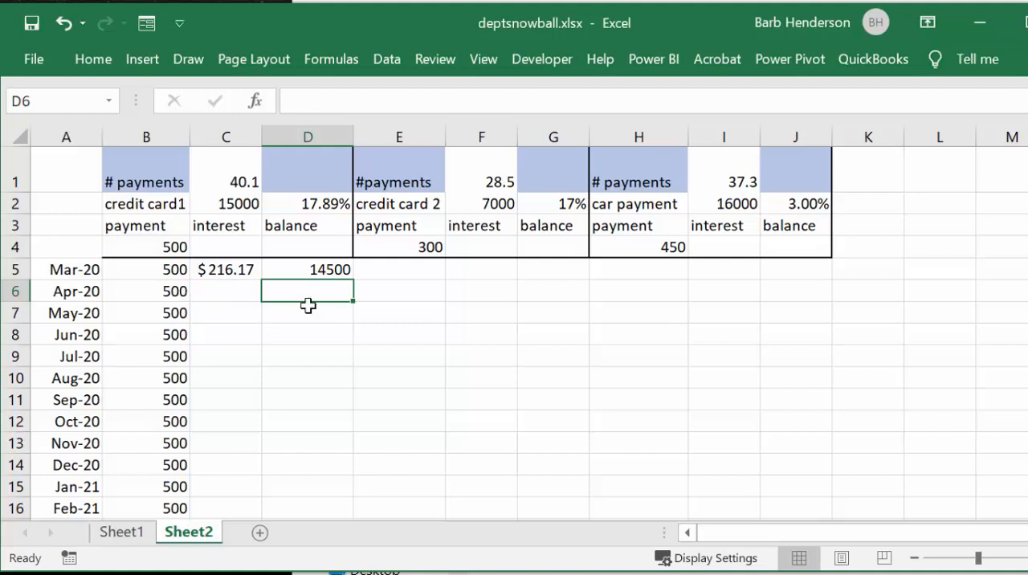
{"action": "type", "text": "="}
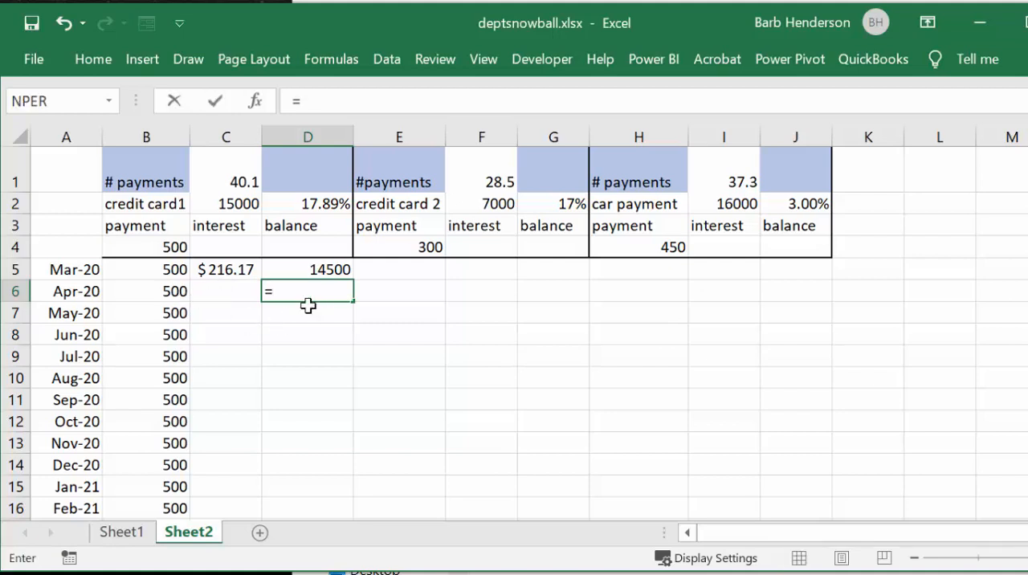
{"action": "left_click", "coordinate": [320, 270]}
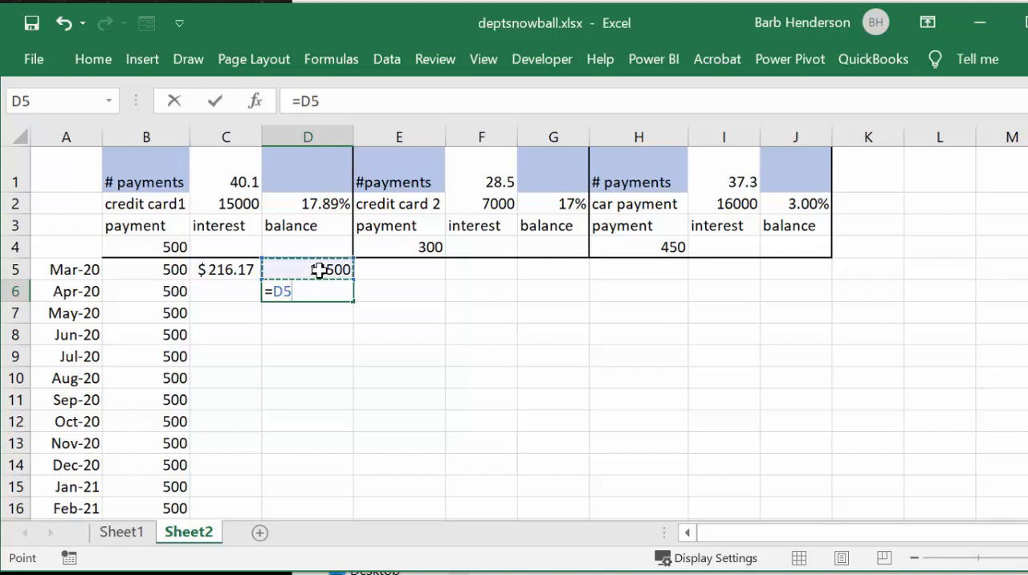
{"action": "type", "text": "+"}
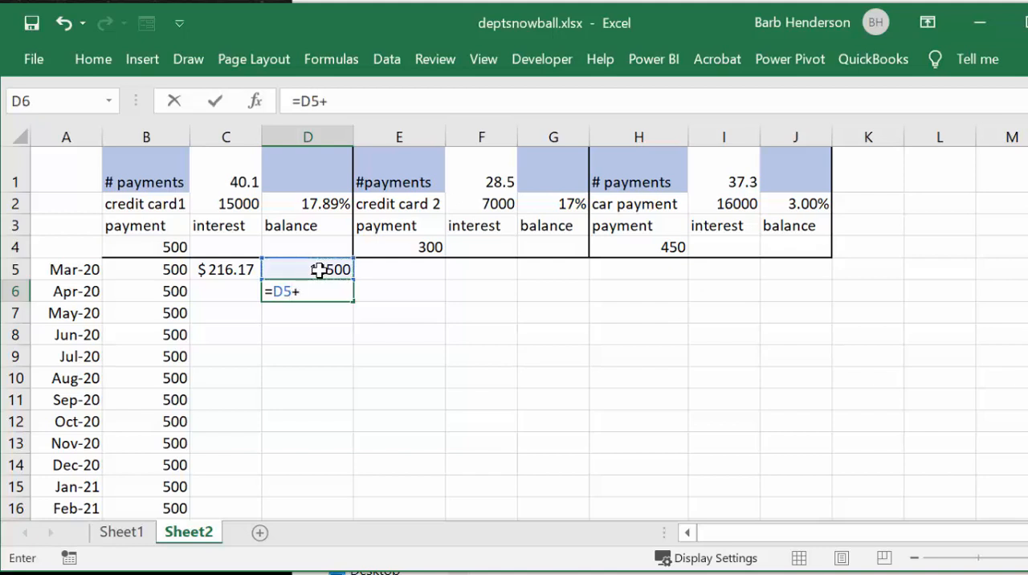
{"action": "left_click", "coordinate": [229, 270]}
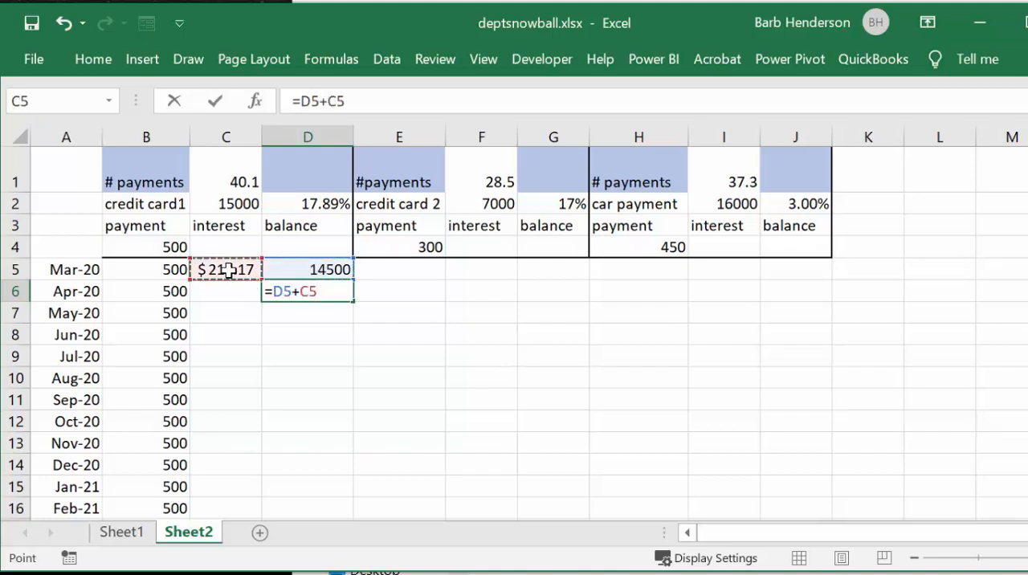
{"action": "type", "text": "-"}
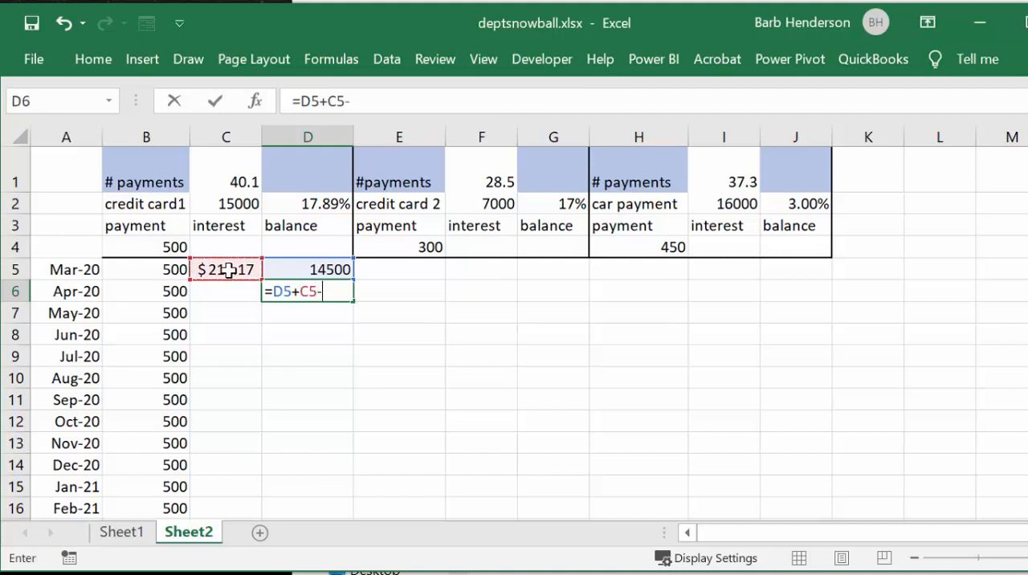
{"action": "left_click", "coordinate": [170, 292]}
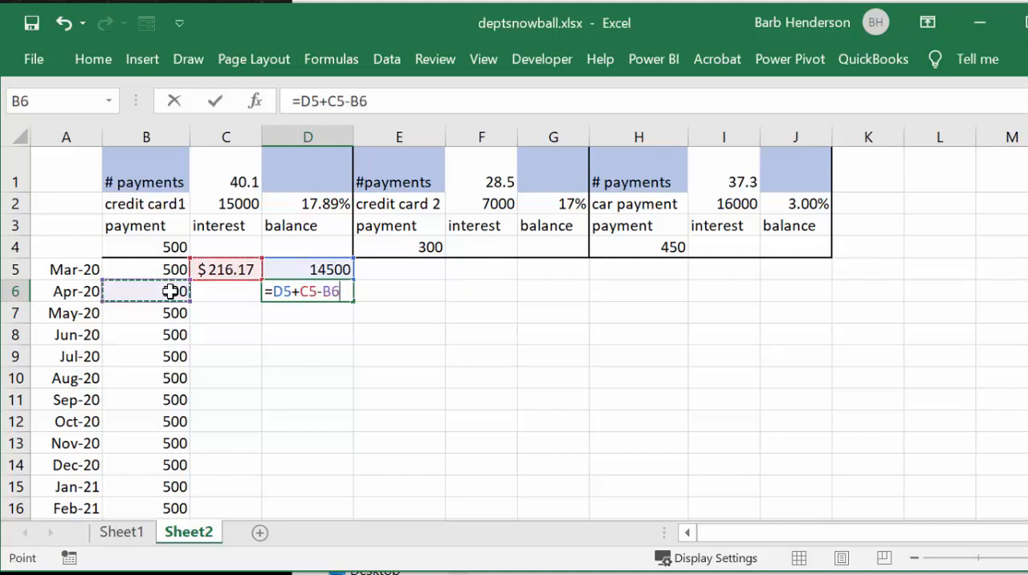
{"action": "key", "text": "Return"}
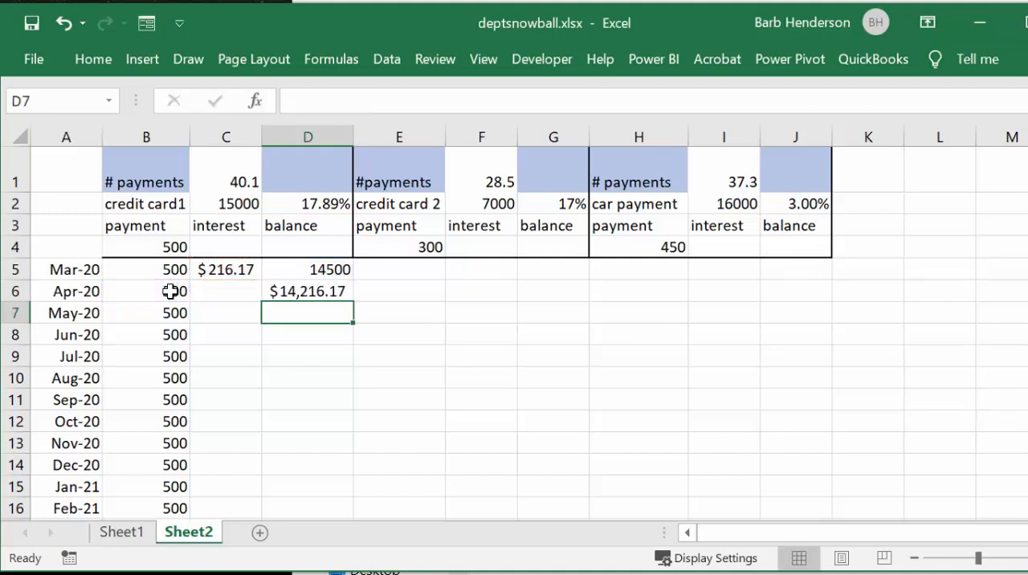
Step: Fill credit card 1's interest formula from C5 down through row 24
{"action": "left_click", "coordinate": [214, 269]}
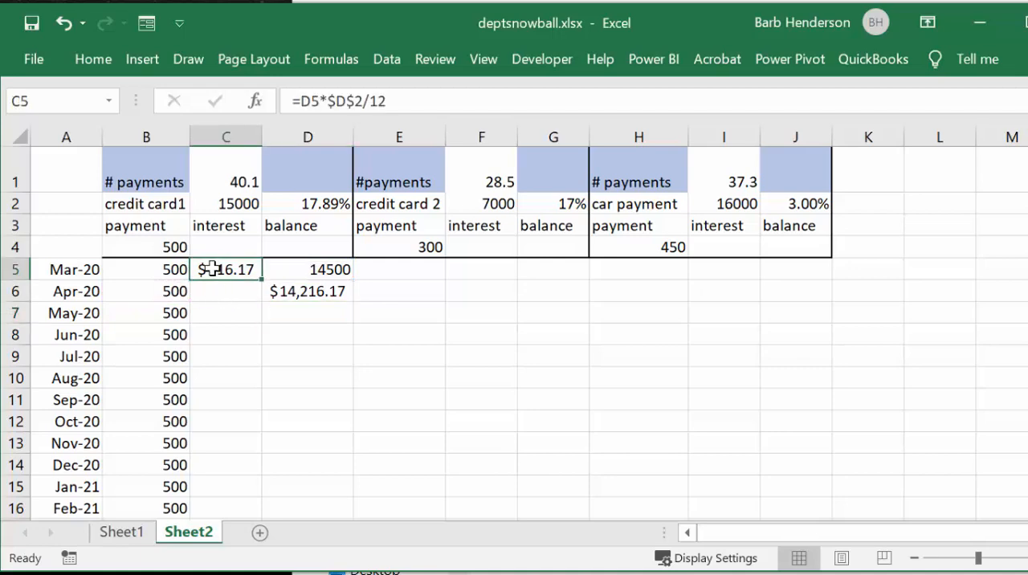
{"action": "left_click_drag", "start_coordinate": [261, 279], "coordinate": [233, 510]}
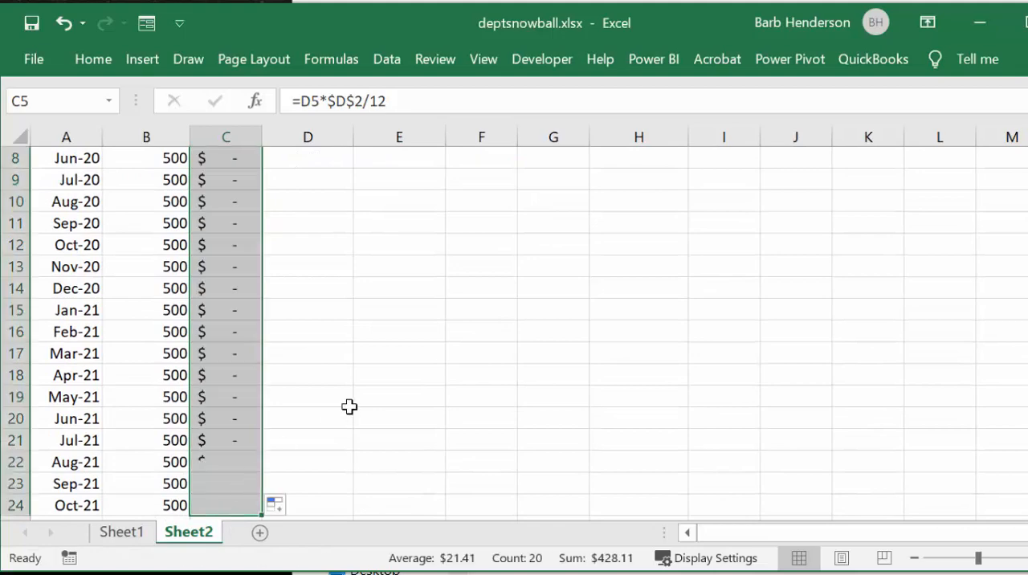
{"action": "scroll", "coordinate": [350, 401], "scroll_direction": "up", "scroll_amount": 3}
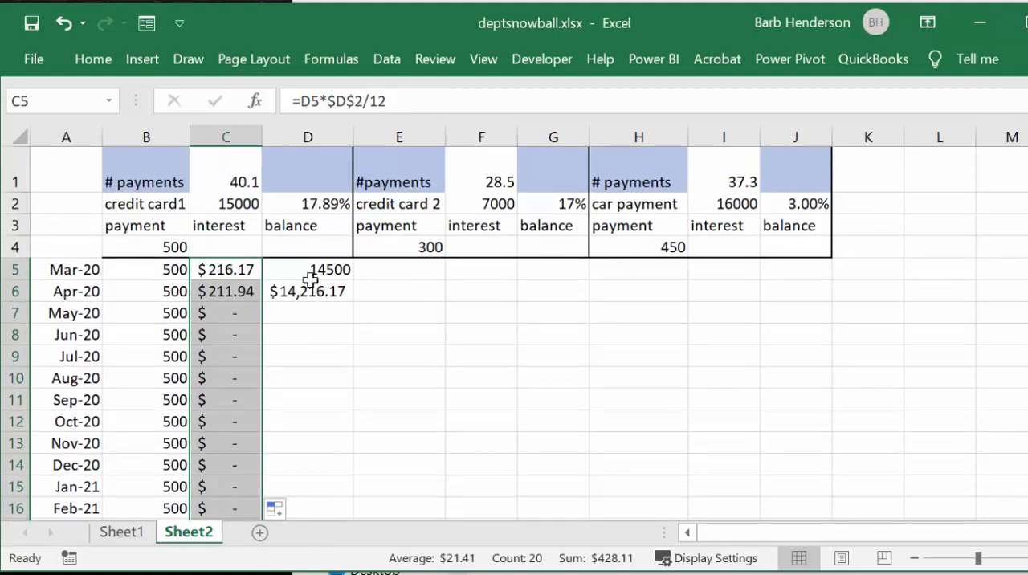
Step: Fill credit card 1's balance formula down from D6, and extend both the interest and balance columns through row 51
{"action": "left_click", "coordinate": [301, 291]}
{"action": "left_click_drag", "start_coordinate": [354, 301], "coordinate": [326, 524]}
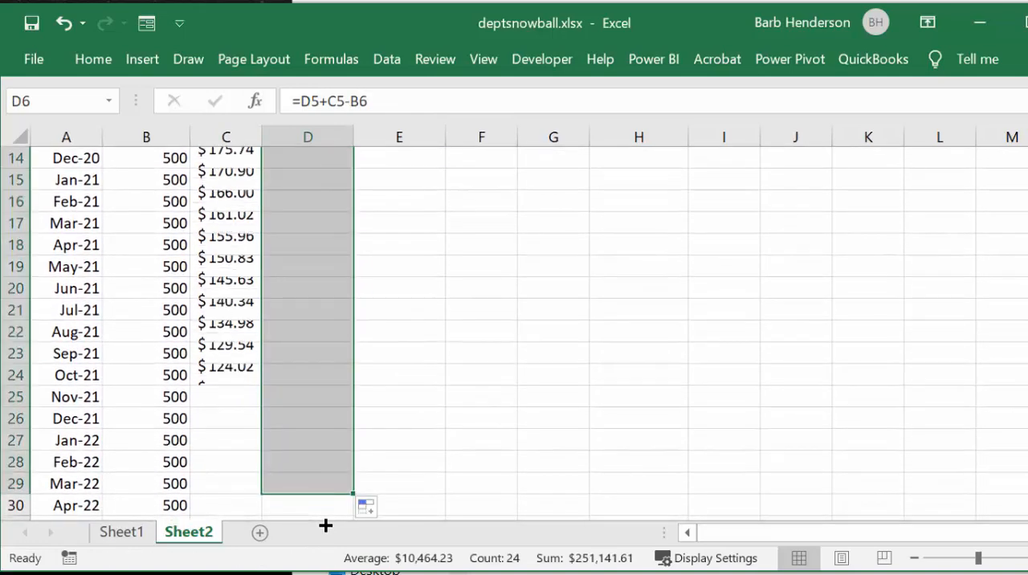
{"action": "scroll", "coordinate": [329, 397], "scroll_direction": "down", "scroll_amount": 3}
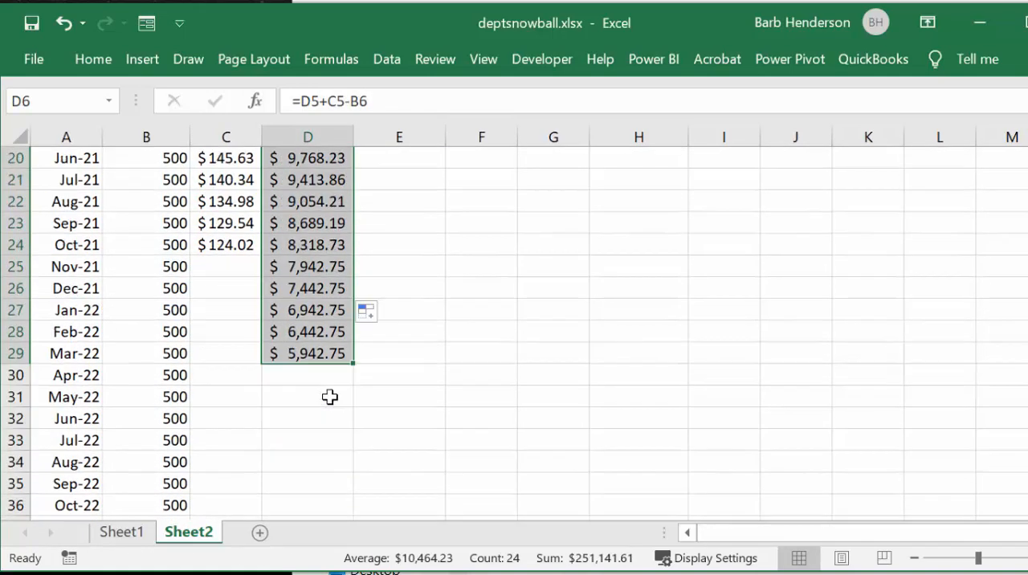
{"action": "left_click", "coordinate": [220, 180]}
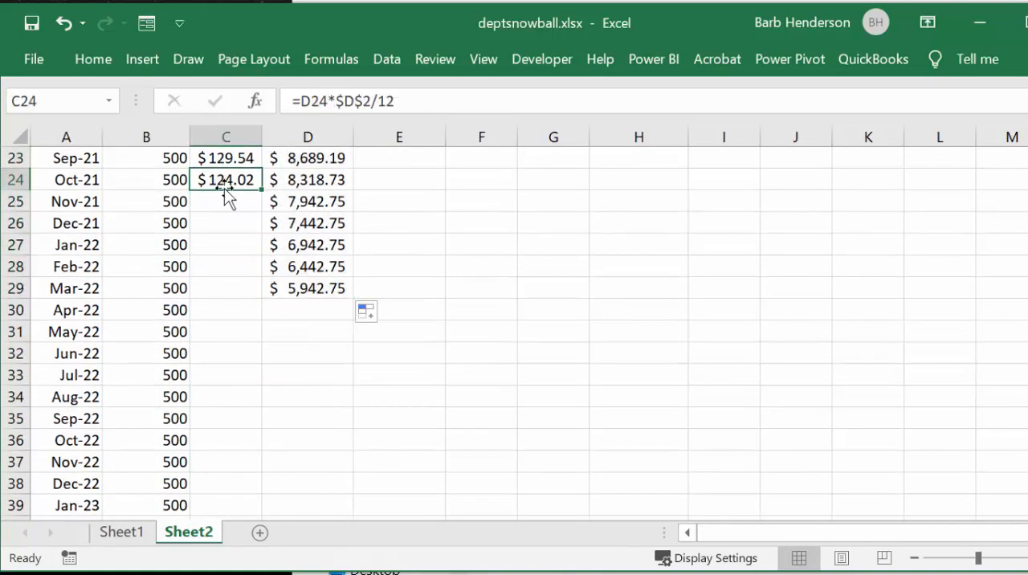
{"action": "mouse_move", "coordinate": [261, 186]}
{"action": "left_mouse_down"}
{"action": "mouse_move", "coordinate": [259, 310]}
{"action": "mouse_move", "coordinate": [258, 289]}
{"action": "mouse_move", "coordinate": [310, 288]}
{"action": "mouse_move", "coordinate": [337, 333]}
{"action": "mouse_move", "coordinate": [319, 530]}
{"action": "left_mouse_up"}
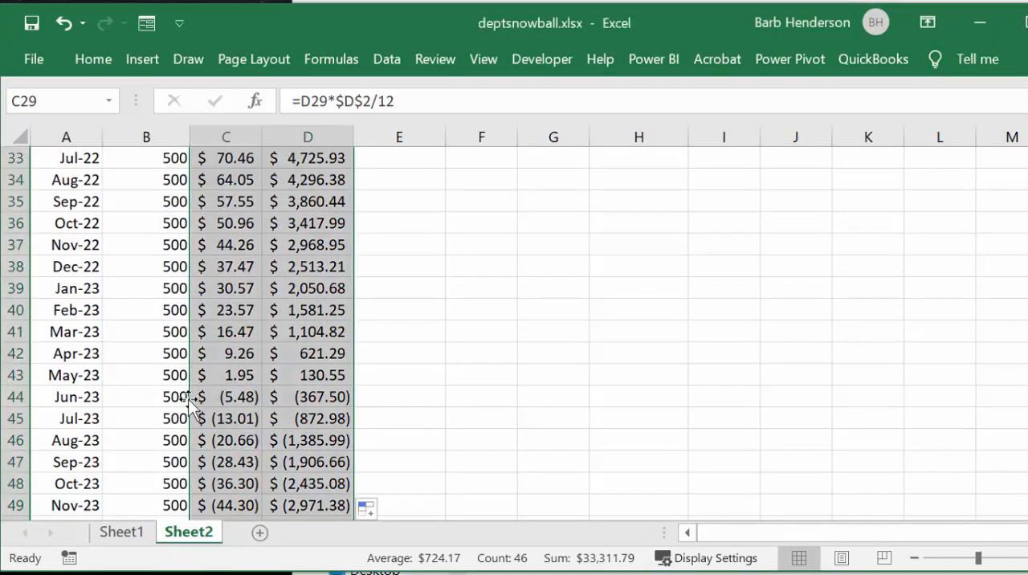
Step: Clear credit card 1's payment, interest and balance cells B44:D51, from Jun-23 through Jan-24
{"action": "left_click_drag", "start_coordinate": [177, 396], "coordinate": [349, 440]}
{"action": "key", "text": "Delete"}
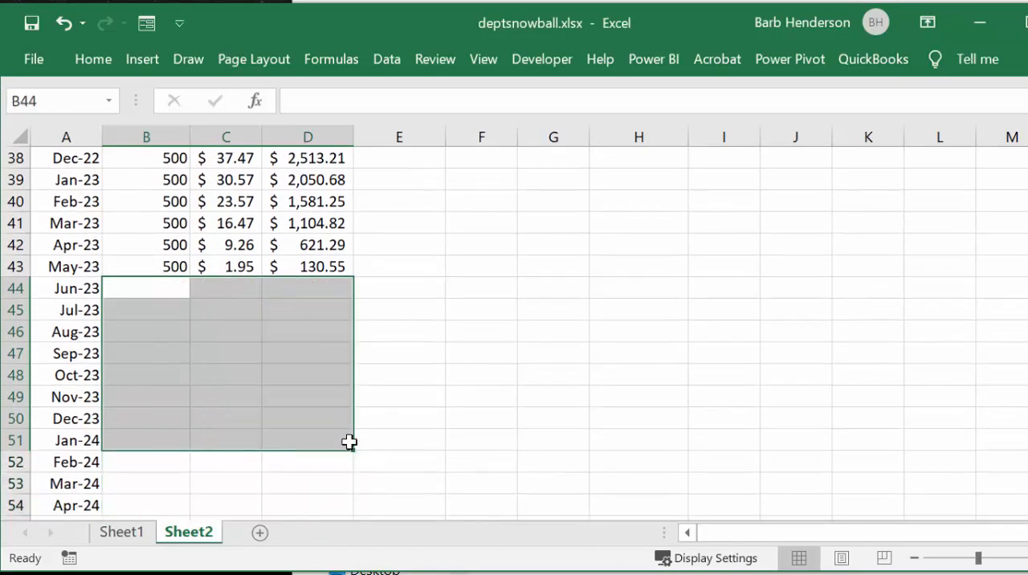
Step: Enter 300 in E5 as credit card 2's March payment
{"action": "scroll", "coordinate": [477, 362], "scroll_direction": "up", "scroll_amount": 12}
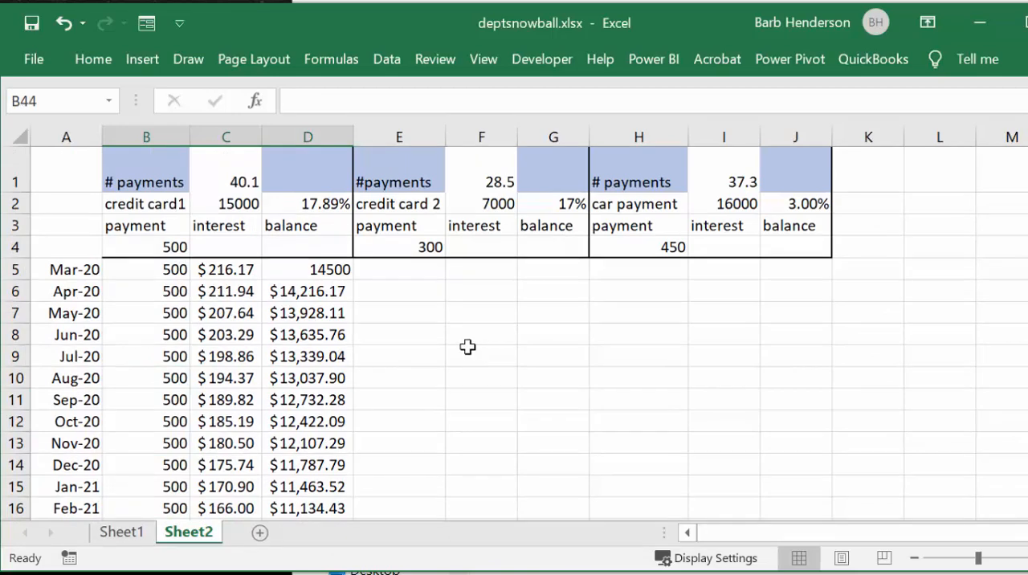
{"action": "left_click", "coordinate": [397, 271]}
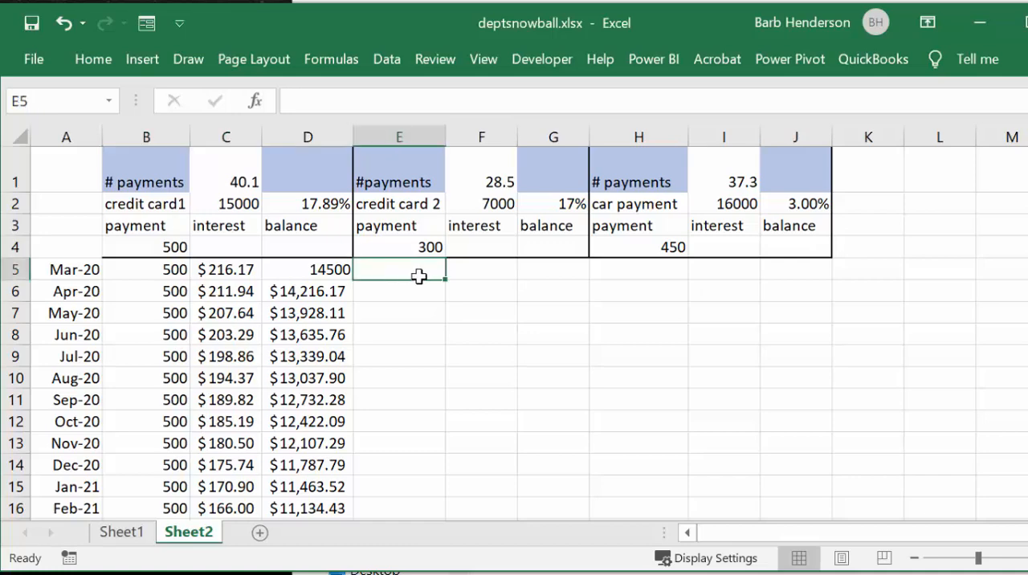
{"action": "type", "text": "300"}
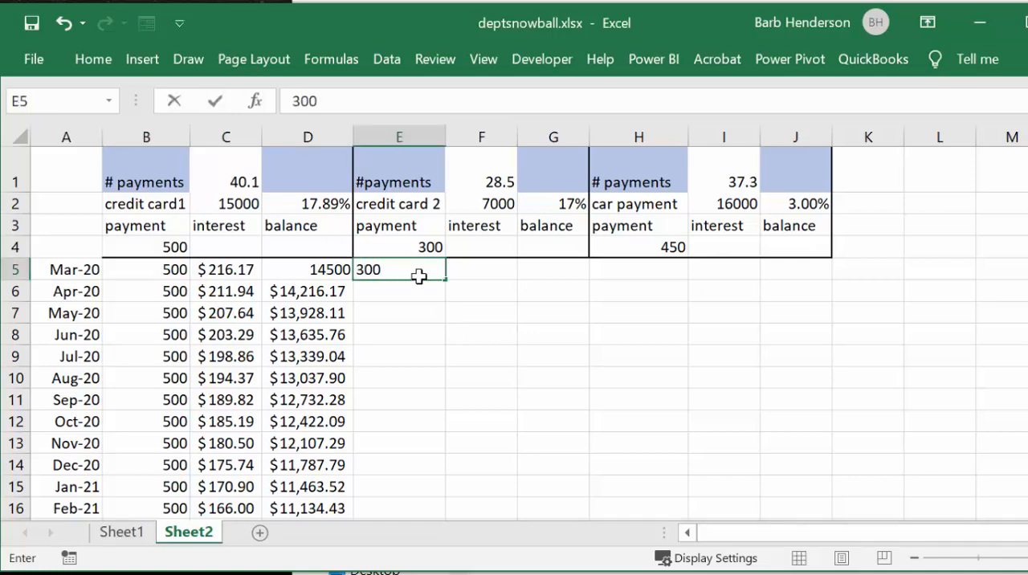
Step: Enter the formula =F2-E5 in G5 for credit card 2's March balance
{"action": "left_click", "coordinate": [551, 271]}
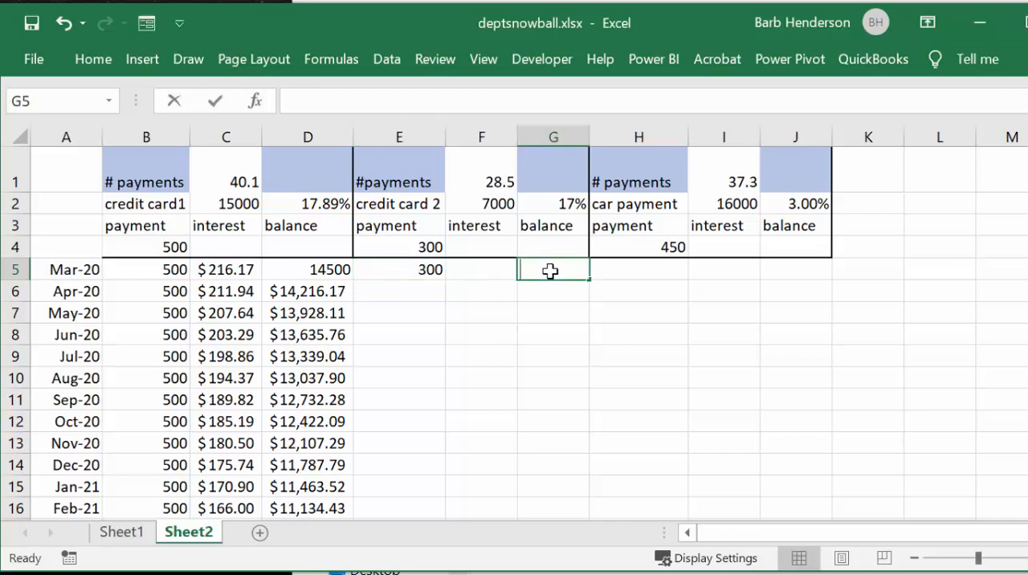
{"action": "type", "text": "="}
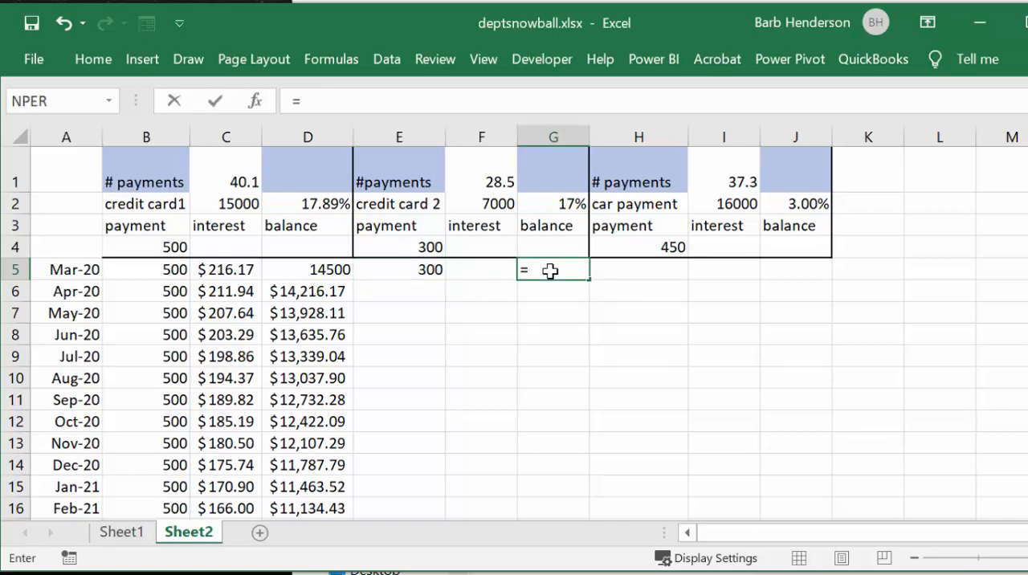
{"action": "left_click", "coordinate": [497, 203]}
{"action": "type", "text": "-"}
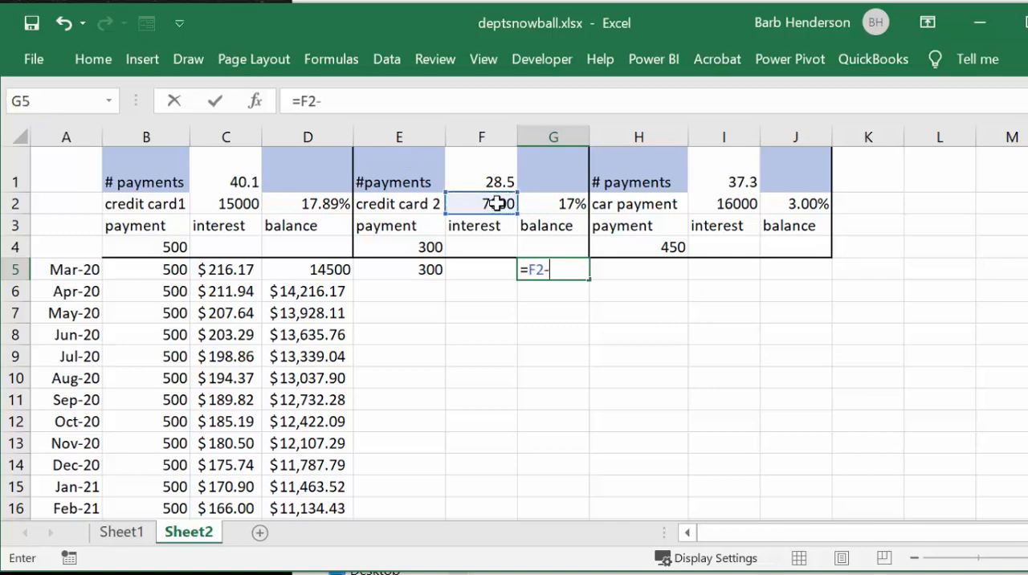
{"action": "left_click", "coordinate": [421, 270]}
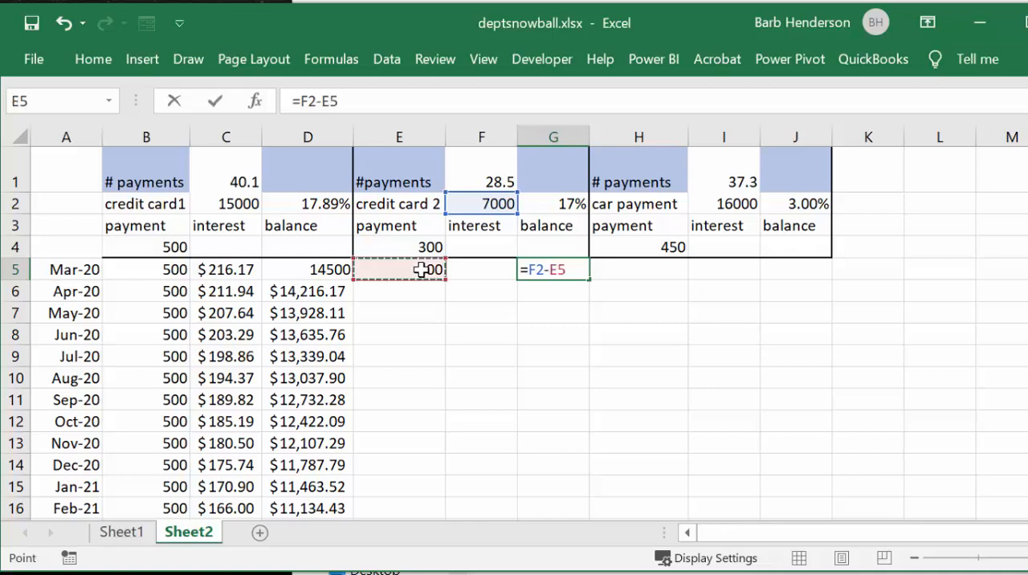
{"action": "key", "text": "Return"}
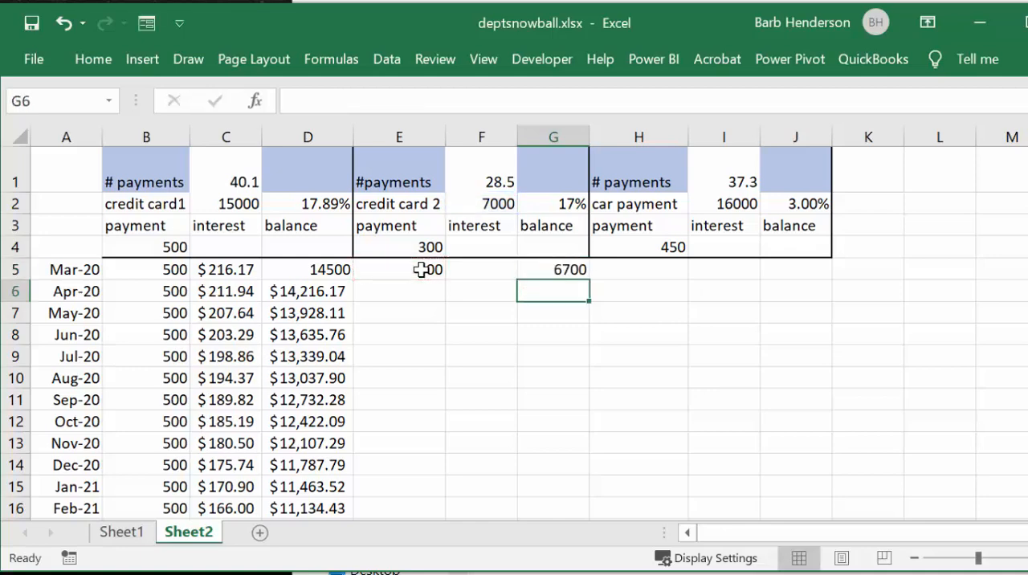
Step: Enter credit card 2's March interest formula in F5 as =G5*$G$2/12, with an absolute reference to the rate
{"action": "left_click", "coordinate": [470, 270]}
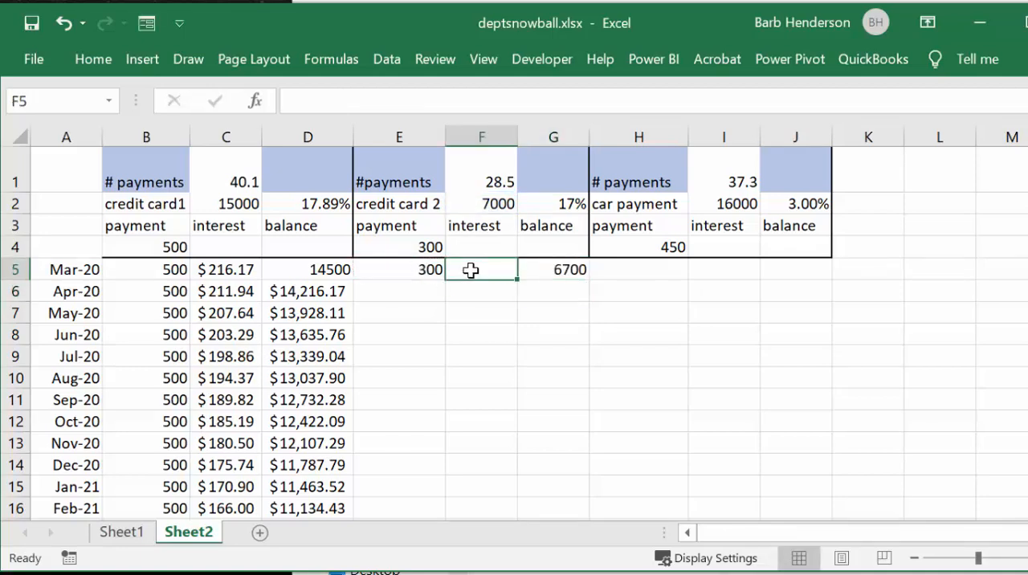
{"action": "type", "text": "="}
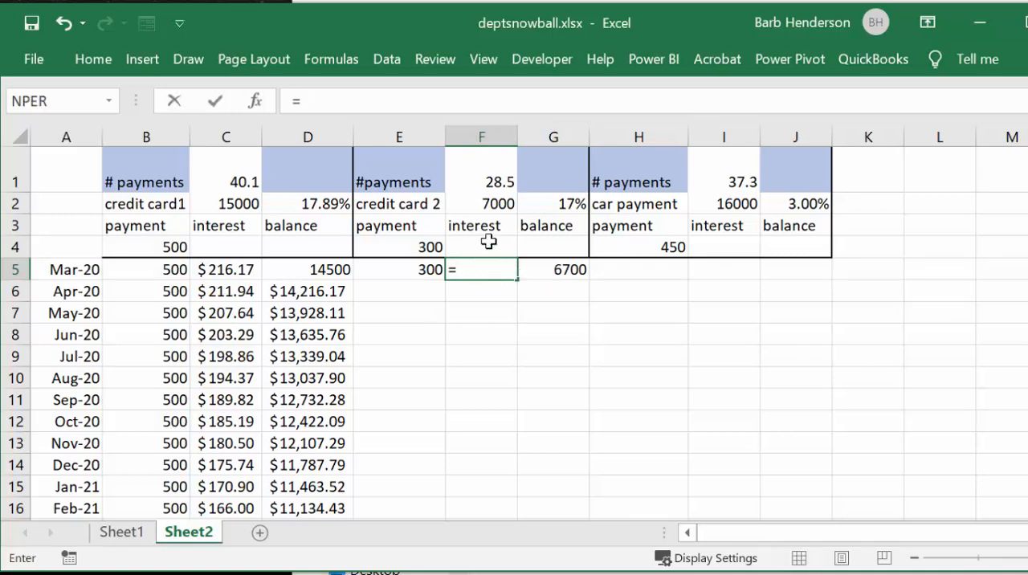
{"action": "left_click", "coordinate": [561, 272]}
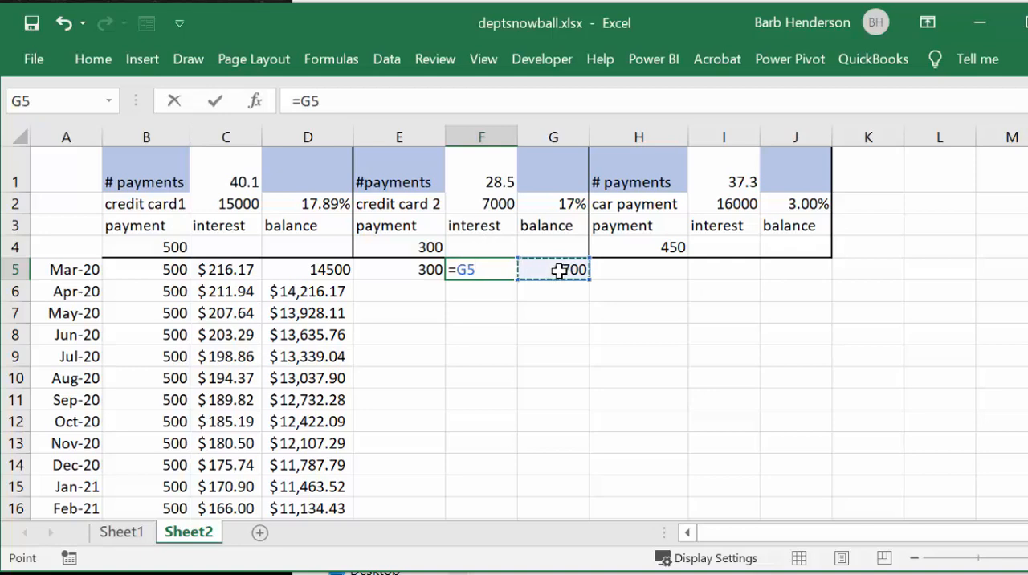
{"action": "type", "text": "*"}
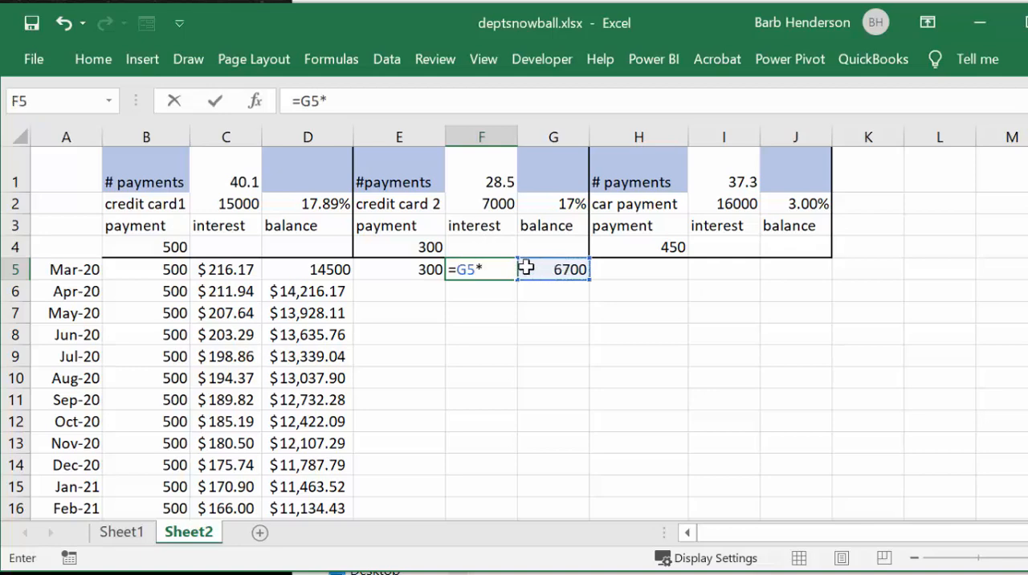
{"action": "left_click", "coordinate": [556, 200]}
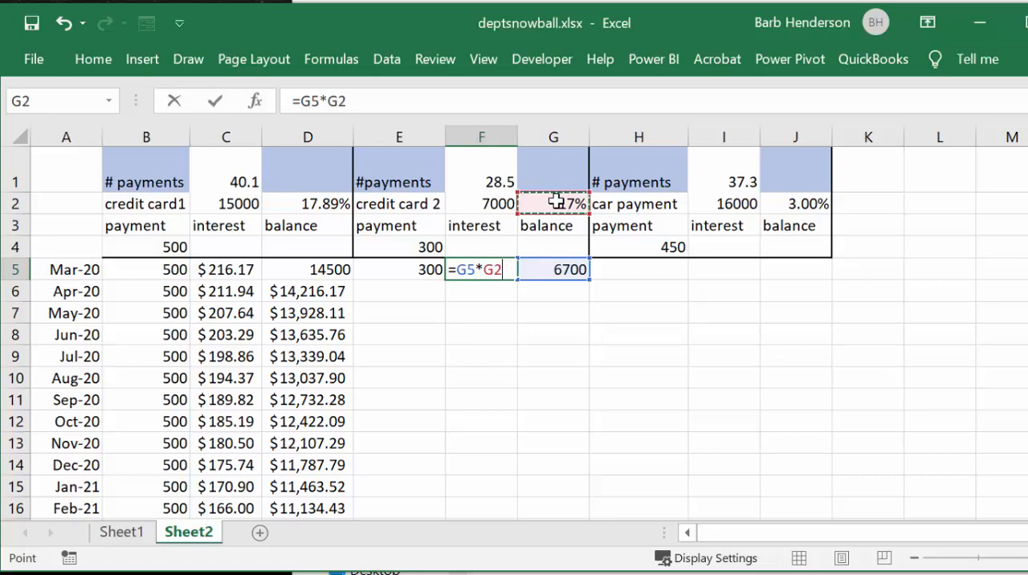
{"action": "key", "text": "F4"}
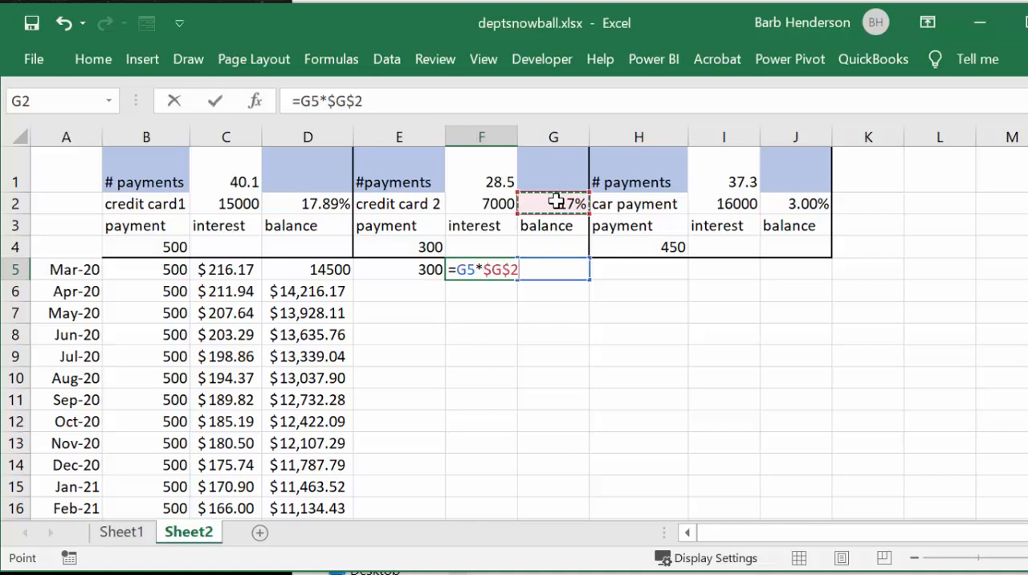
{"action": "type", "text": "/12"}
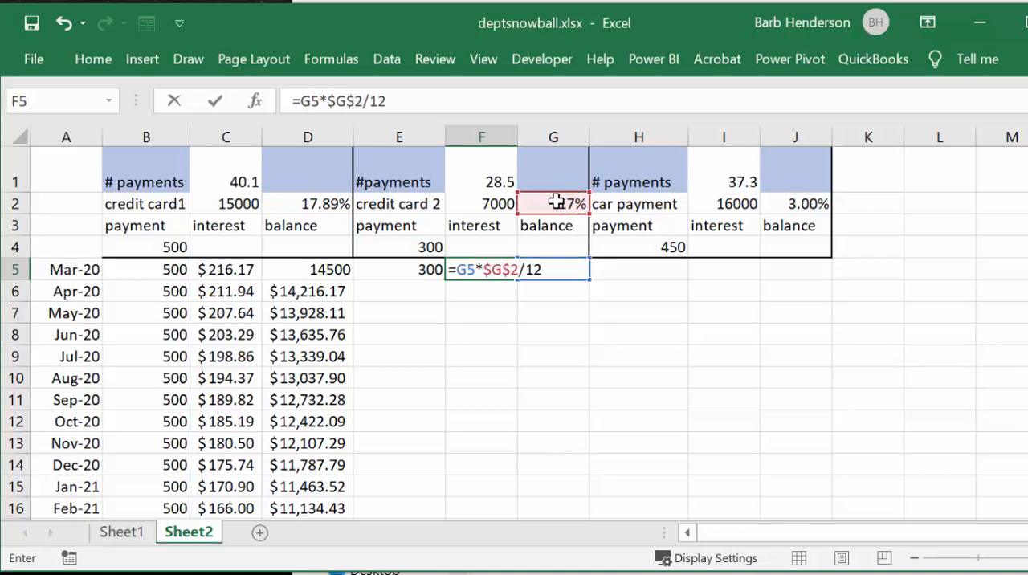
{"action": "key", "text": "Return"}
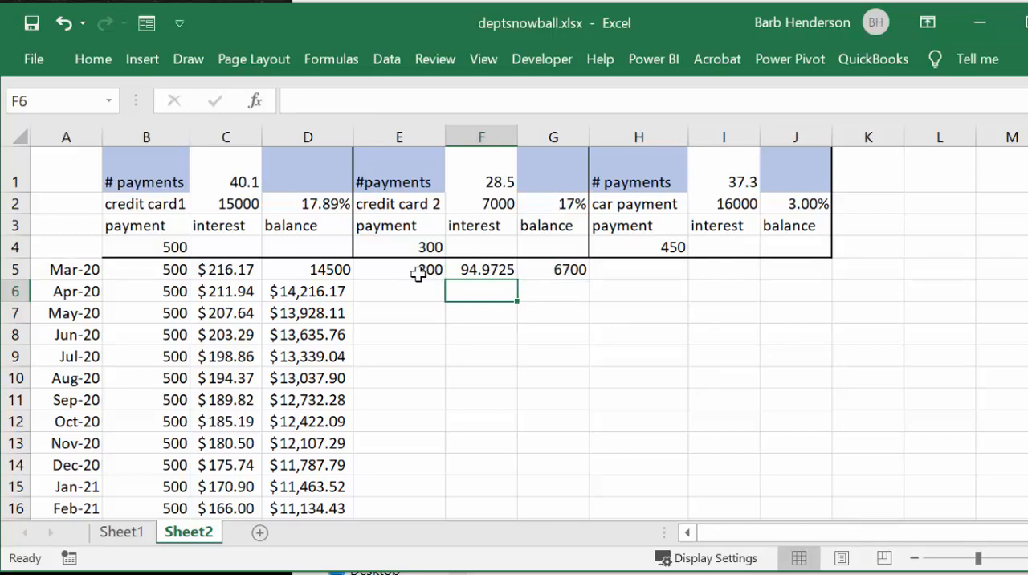
Step: Apply the dollar accounting number format to credit card 2's March interest in F5
{"action": "left_click", "coordinate": [557, 288]}
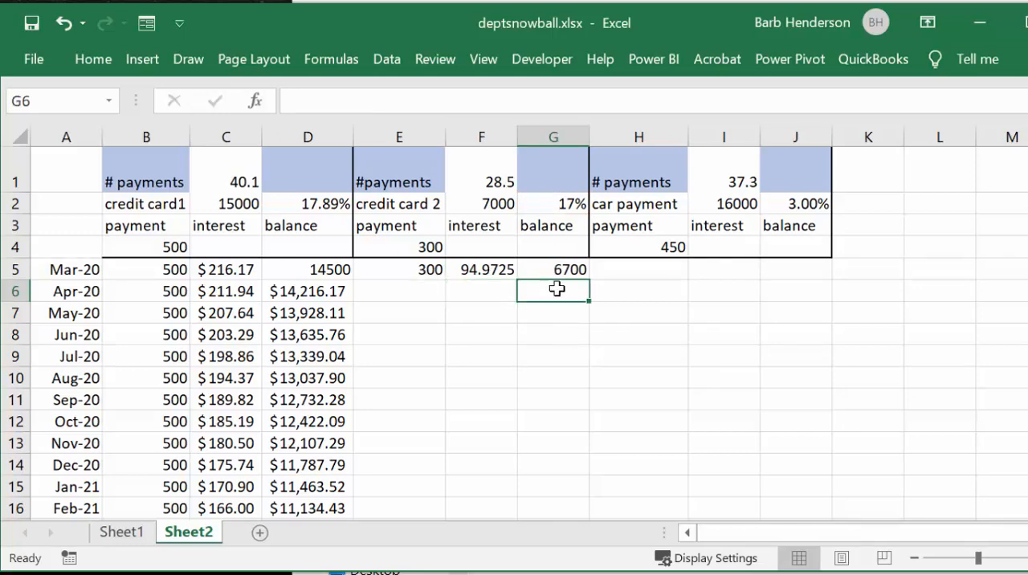
{"action": "type", "text": "="}
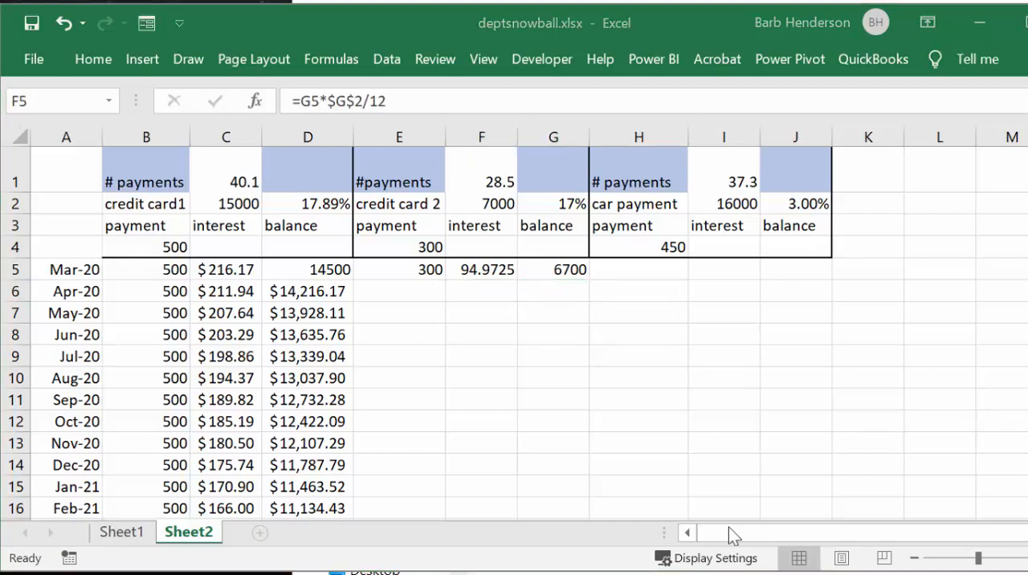
{"action": "left_click", "coordinate": [470, 270]}
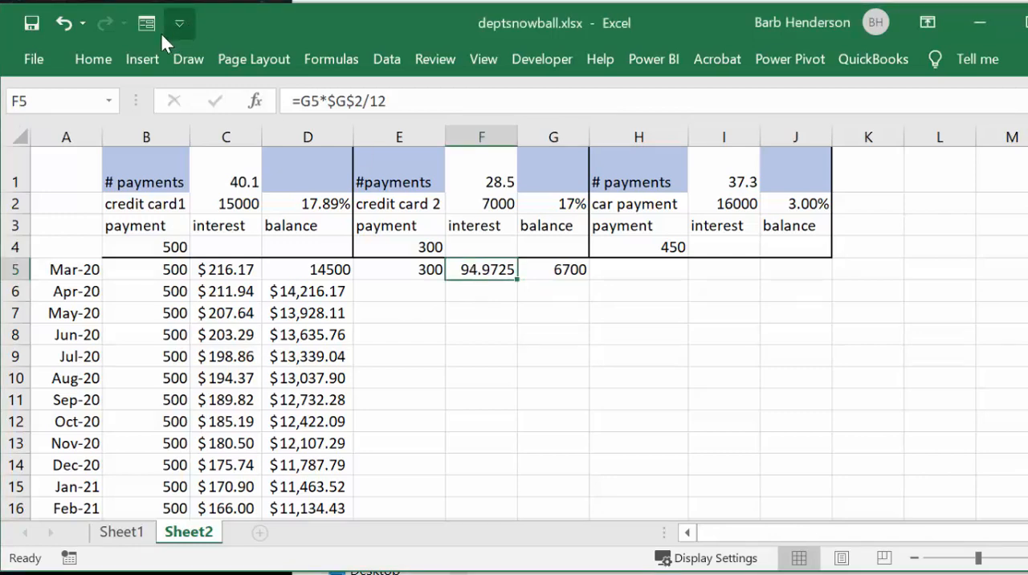
{"action": "left_click", "coordinate": [90, 62]}
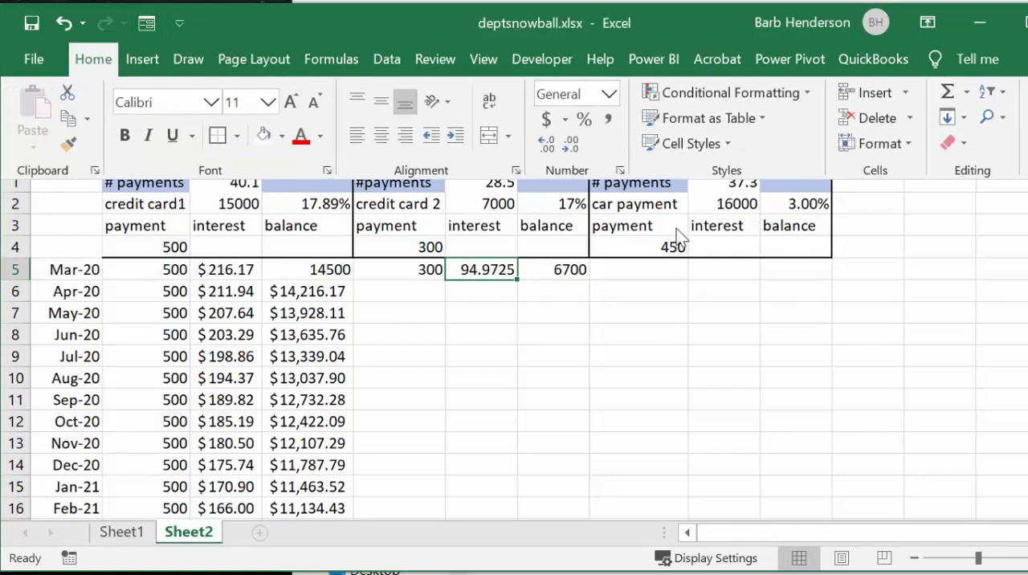
{"action": "left_click", "coordinate": [546, 119]}
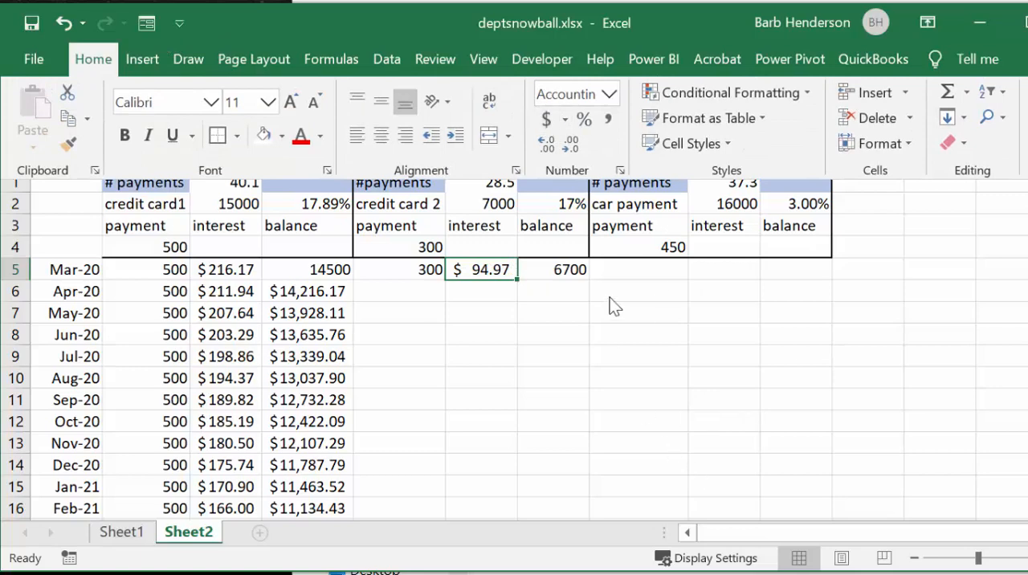
Step: Fill the 300 payment in E5 down credit card 2's payment column through row 45
{"action": "left_click", "coordinate": [557, 289]}
{"action": "left_click", "coordinate": [421, 269]}
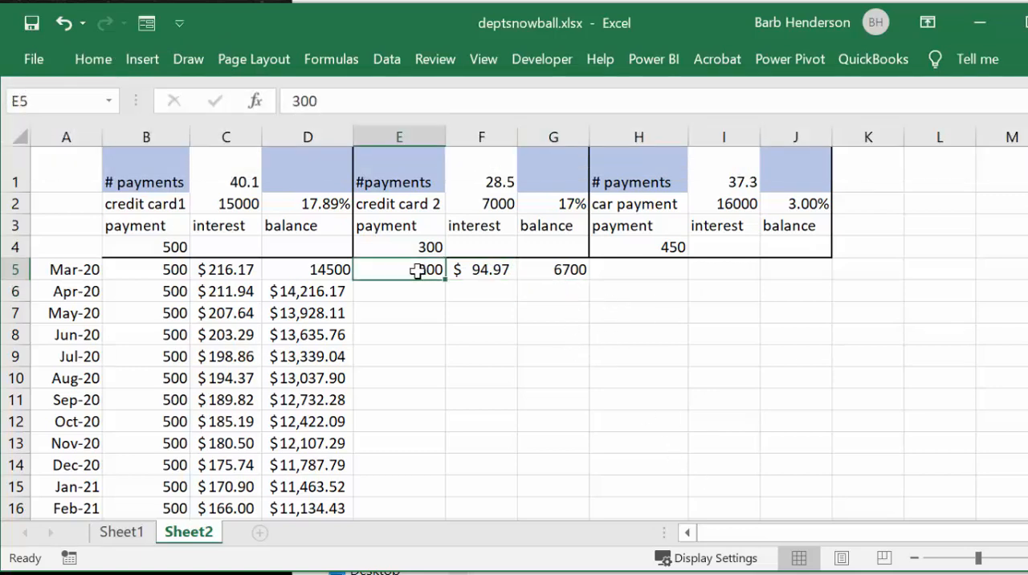
{"action": "left_click_drag", "start_coordinate": [448, 275], "coordinate": [446, 491]}
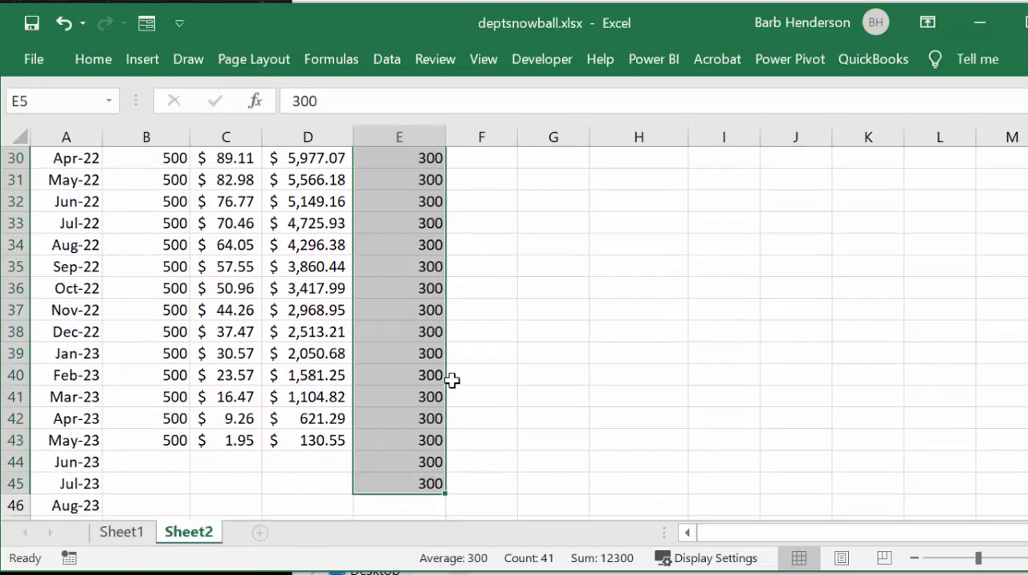
{"action": "scroll", "coordinate": [454, 379], "scroll_direction": "up", "scroll_amount": 10}
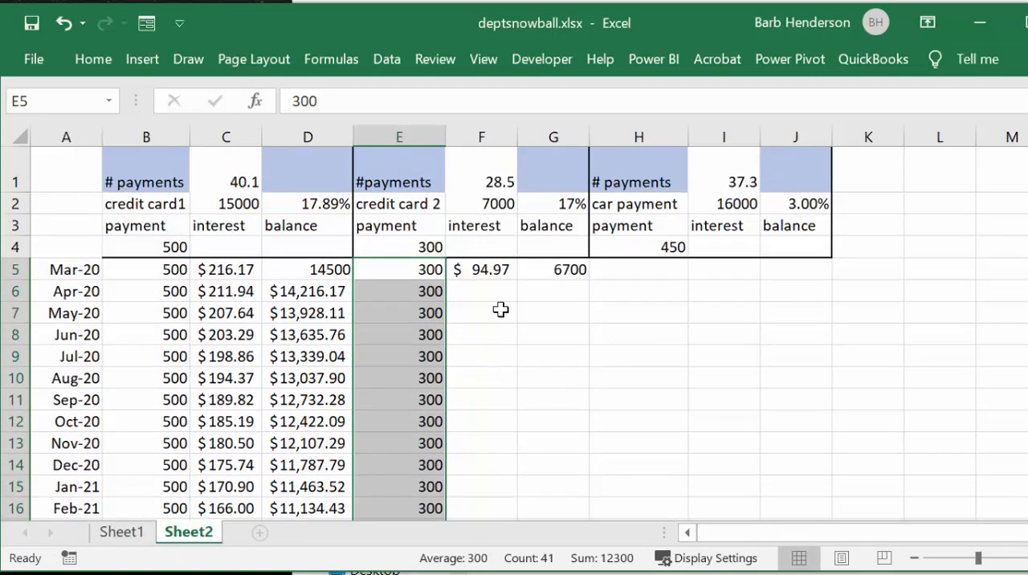
Step: Enter the formula =G5+F5-E6 in G6 for credit card 2's April balance
{"action": "left_click", "coordinate": [553, 290]}
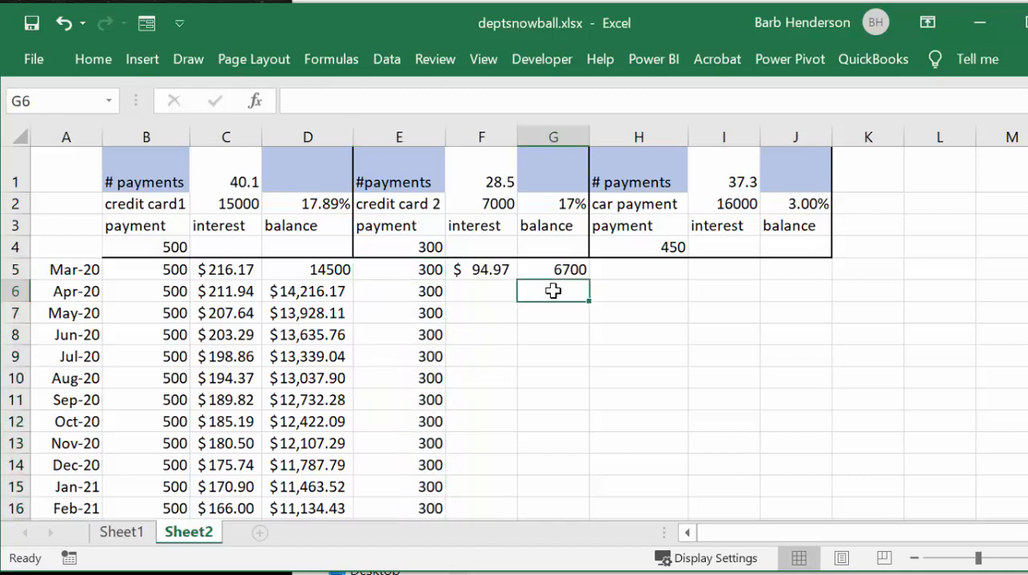
{"action": "type", "text": "="}
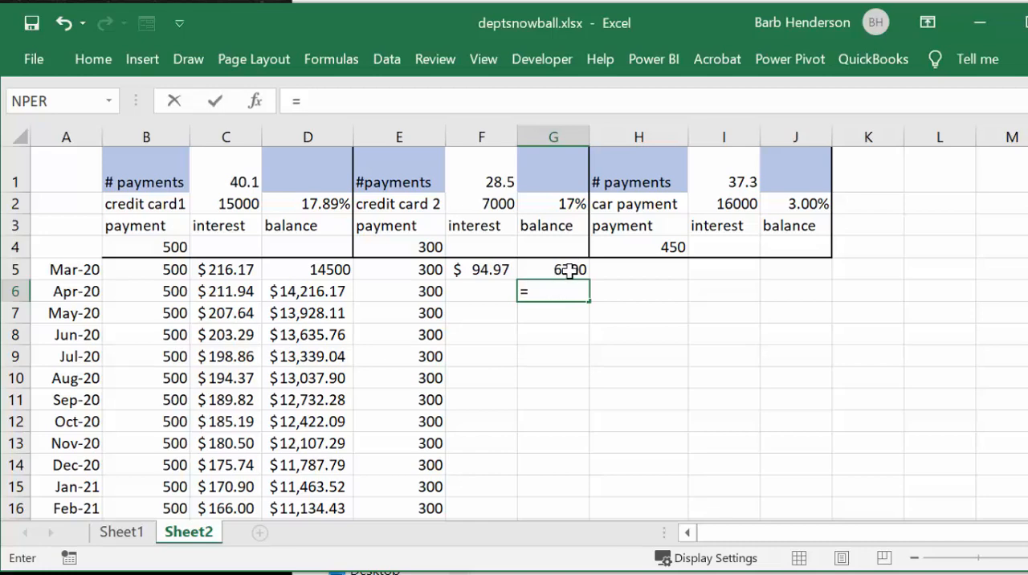
{"action": "left_click", "coordinate": [568, 271]}
{"action": "type", "text": "+"}
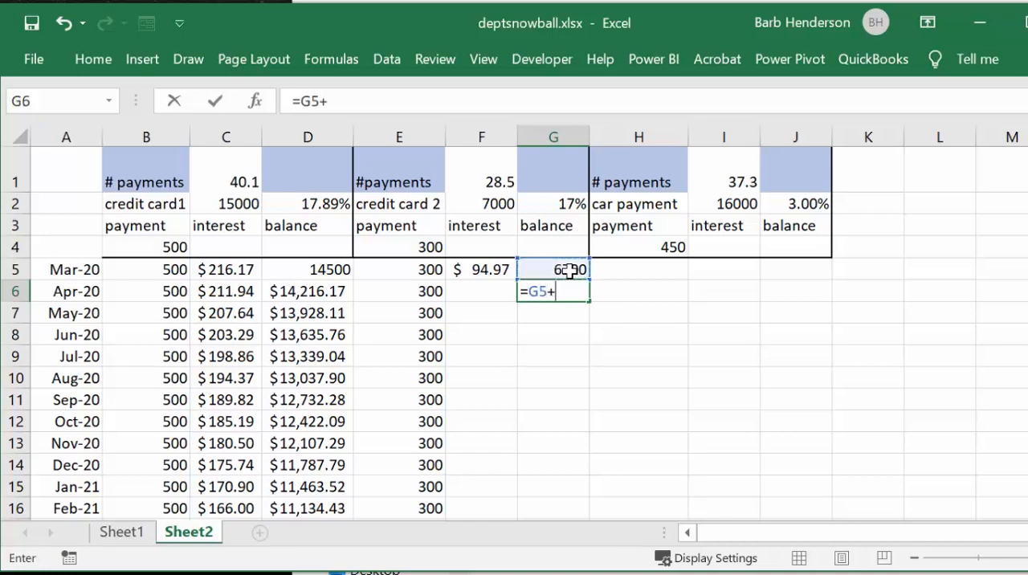
{"action": "left_click", "coordinate": [477, 270]}
{"action": "type", "text": "-"}
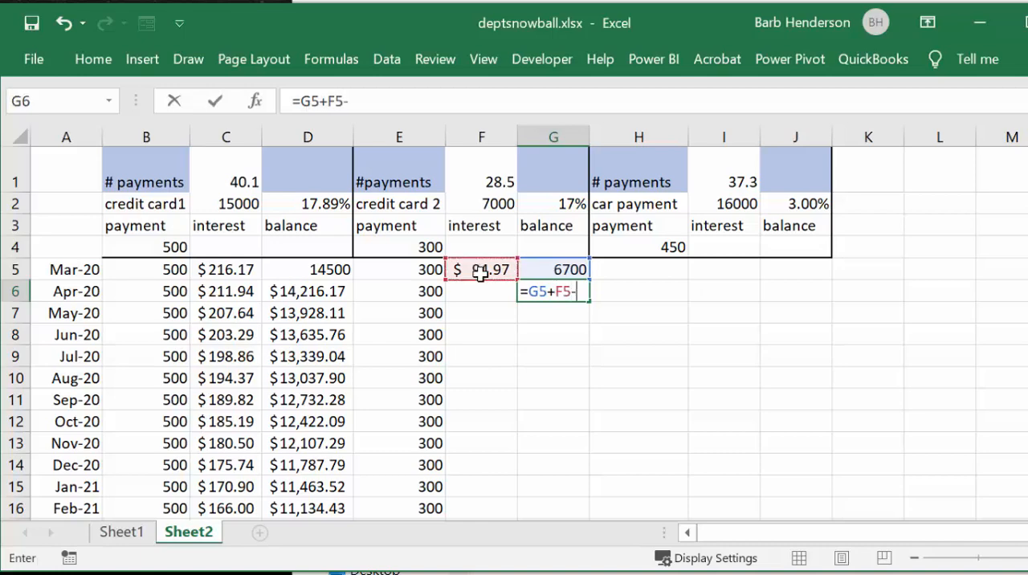
{"action": "left_click", "coordinate": [430, 291]}
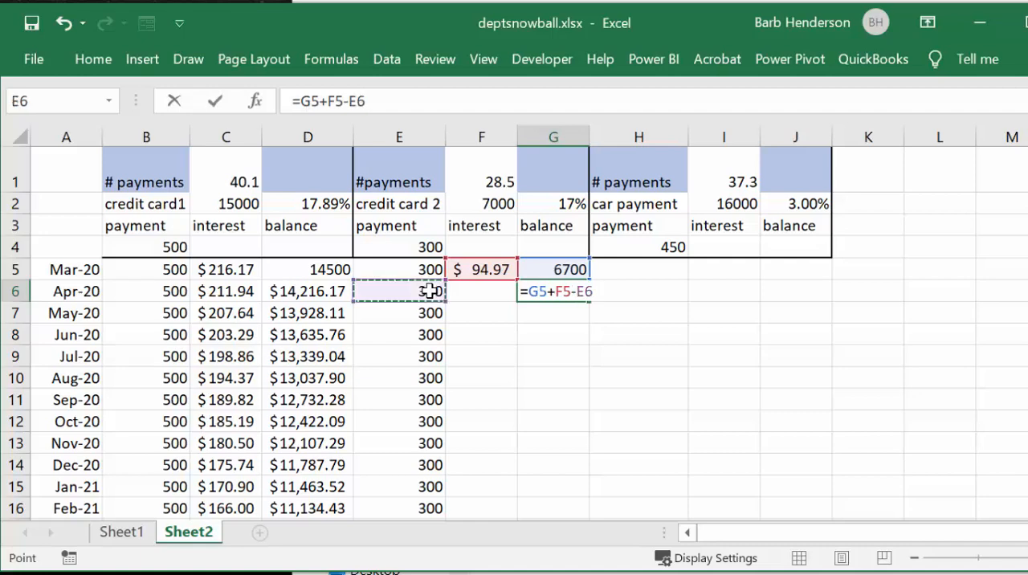
{"action": "key", "text": "Return"}
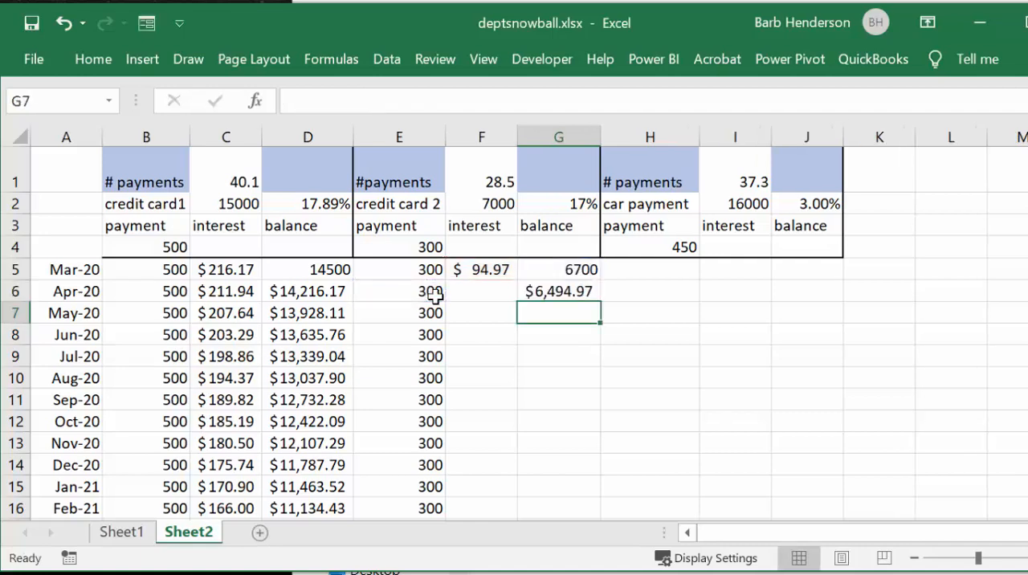
Step: Fill credit card 2's interest and balance formulas down through row 36, and clear the overpaid months in E33:G36
{"action": "left_click", "coordinate": [480, 273]}
{"action": "left_click_drag", "start_coordinate": [517, 279], "coordinate": [586, 517]}
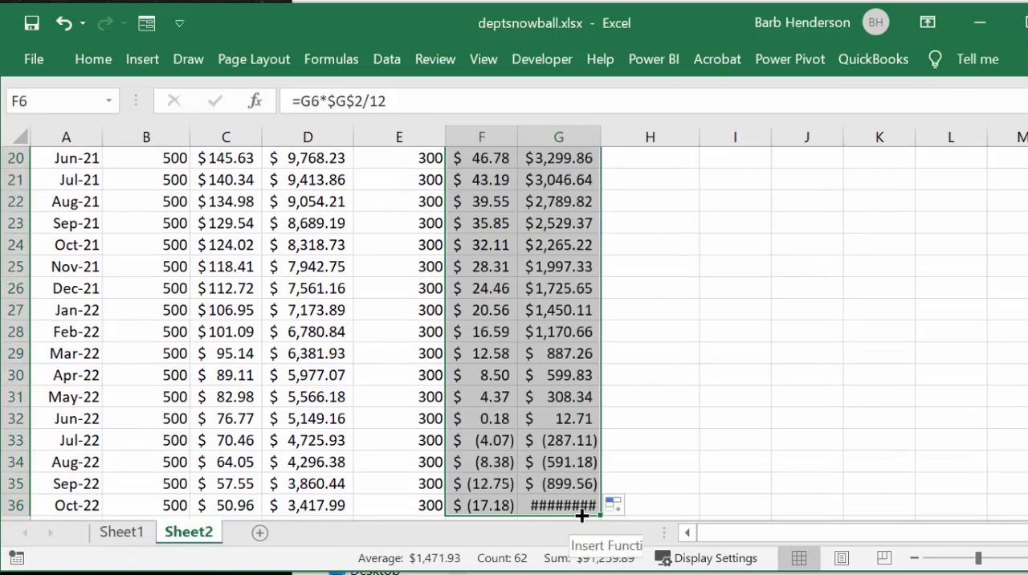
{"action": "left_click", "coordinate": [457, 437]}
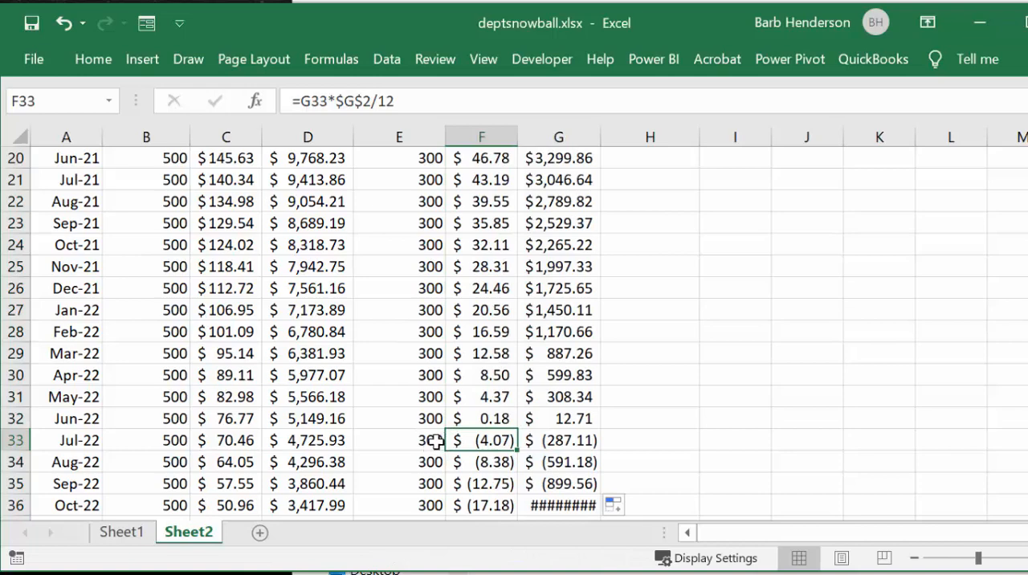
{"action": "left_click_drag", "start_coordinate": [405, 438], "coordinate": [567, 500]}
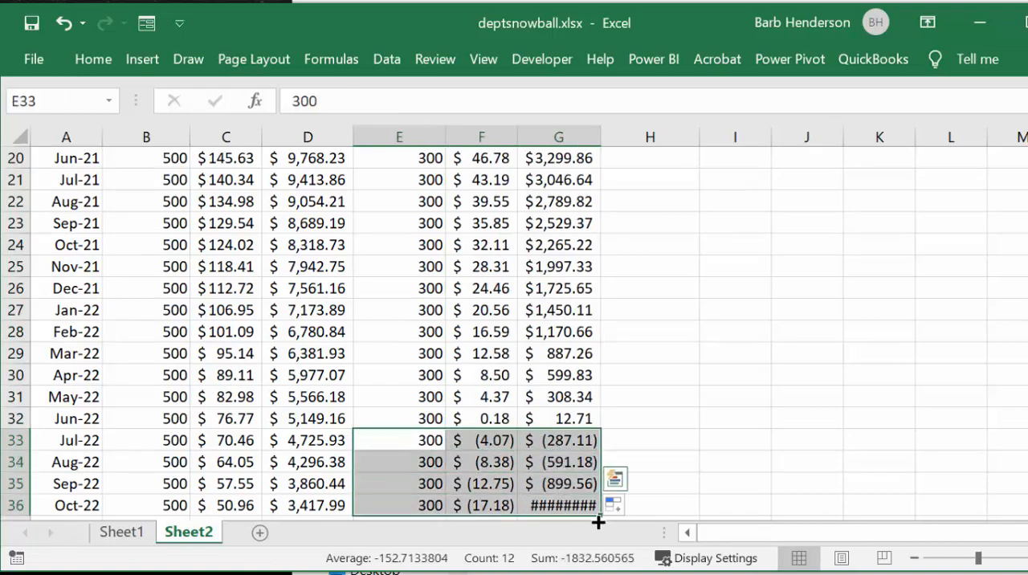
{"action": "key", "text": "Delete"}
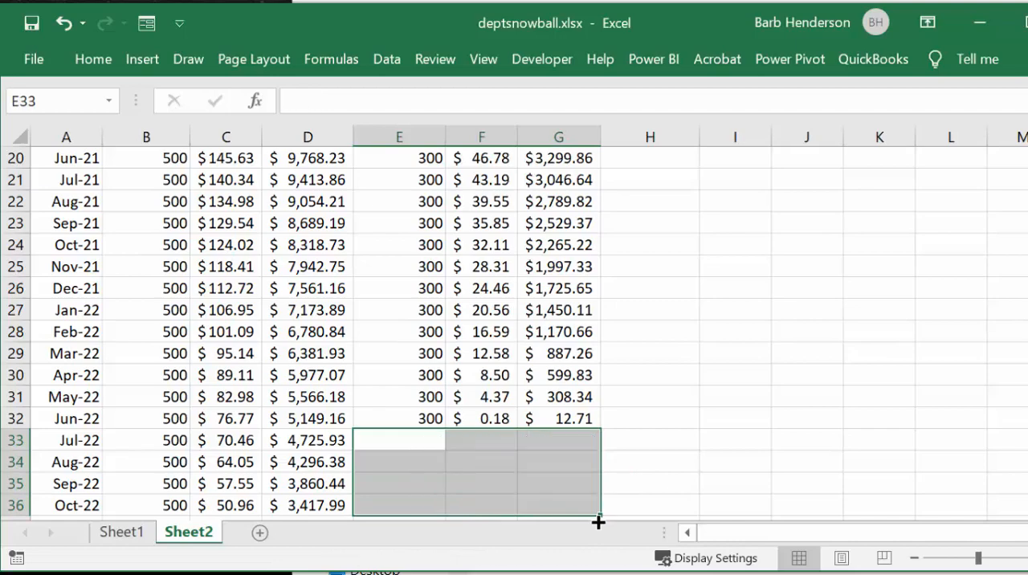
Step: Enter the car loan's March payment of 450 in H5 and fill it down the payment column through row 40
{"action": "scroll", "coordinate": [710, 470], "scroll_direction": "up", "scroll_amount": 6}
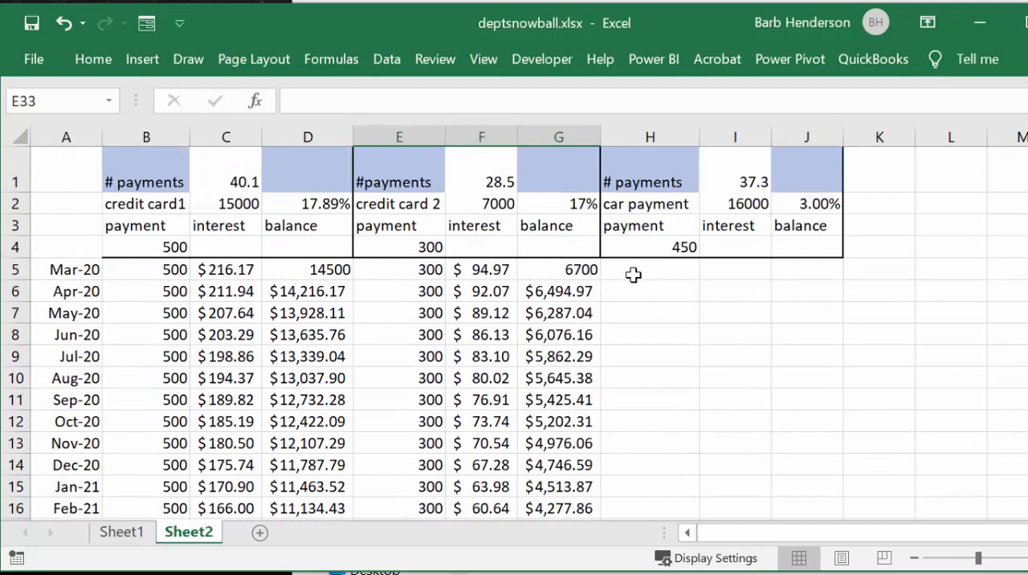
{"action": "left_click", "coordinate": [633, 274]}
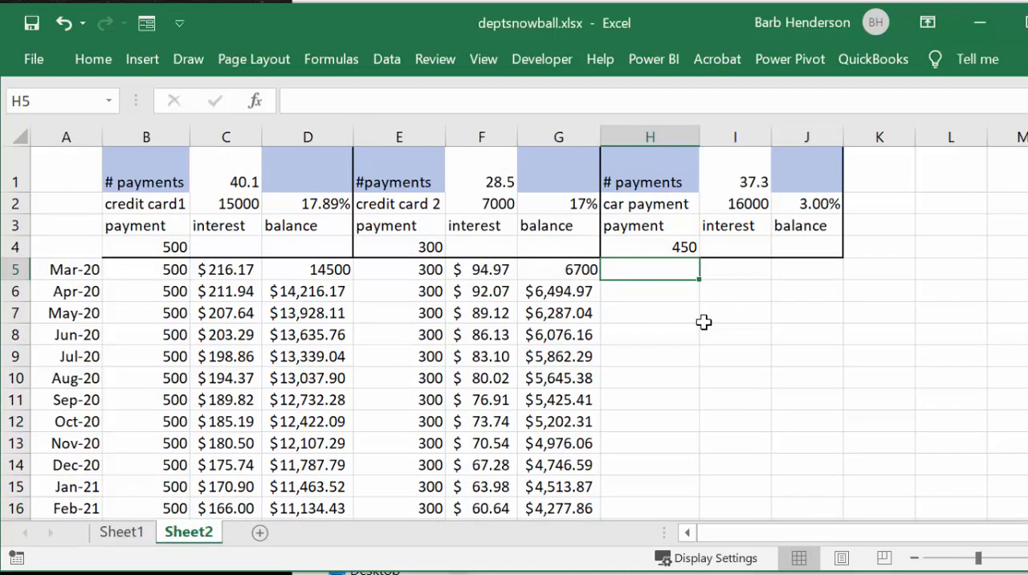
{"action": "type", "text": "450"}
{"action": "key", "text": "Return"}
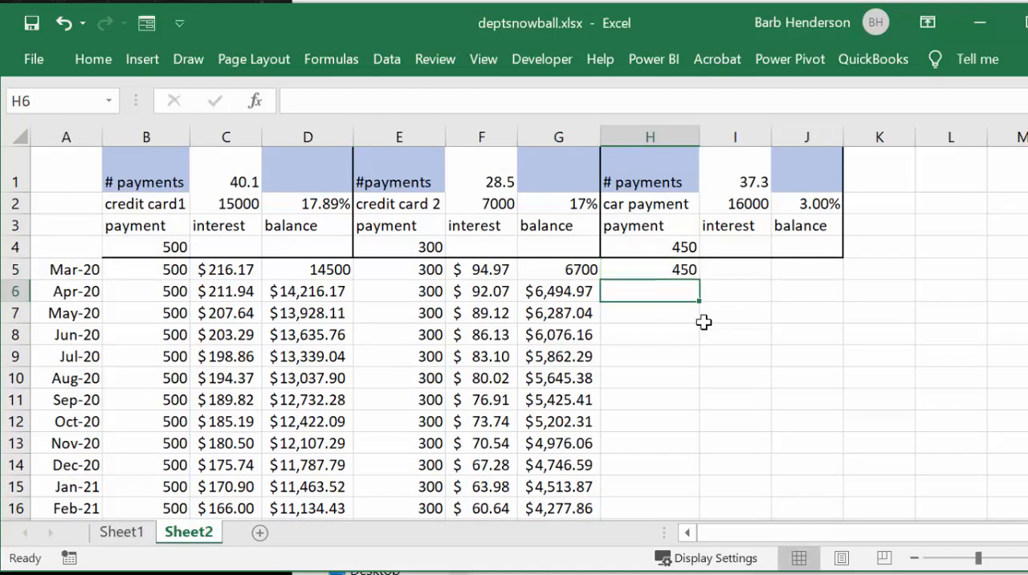
{"action": "left_click", "coordinate": [692, 268]}
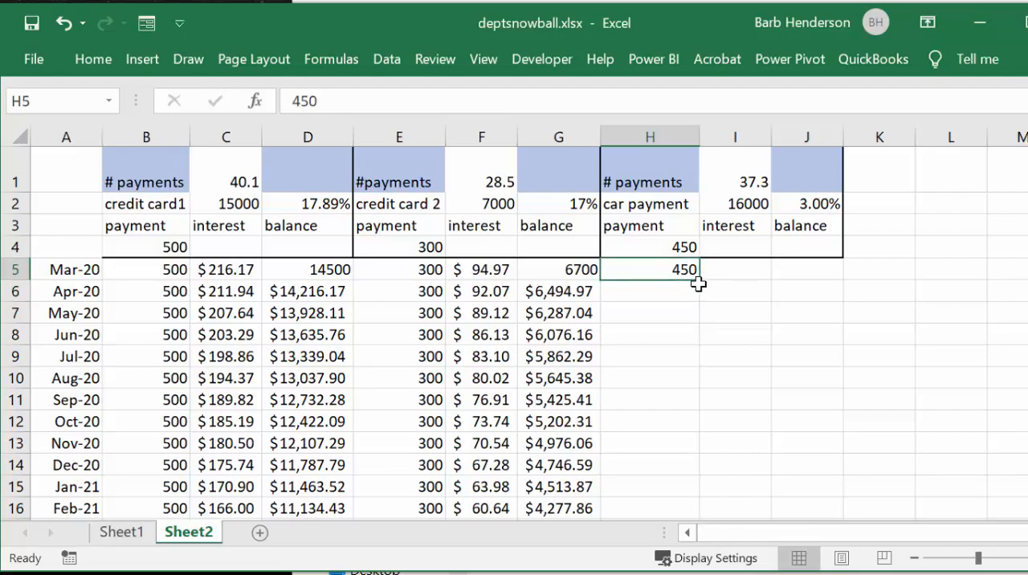
{"action": "left_click_drag", "start_coordinate": [698, 280], "coordinate": [685, 399]}
Step: Enter the formula =I2-H5 in J5 for the car loan's March balance
{"action": "scroll", "coordinate": [725, 348], "scroll_direction": "up", "scroll_amount": 7}
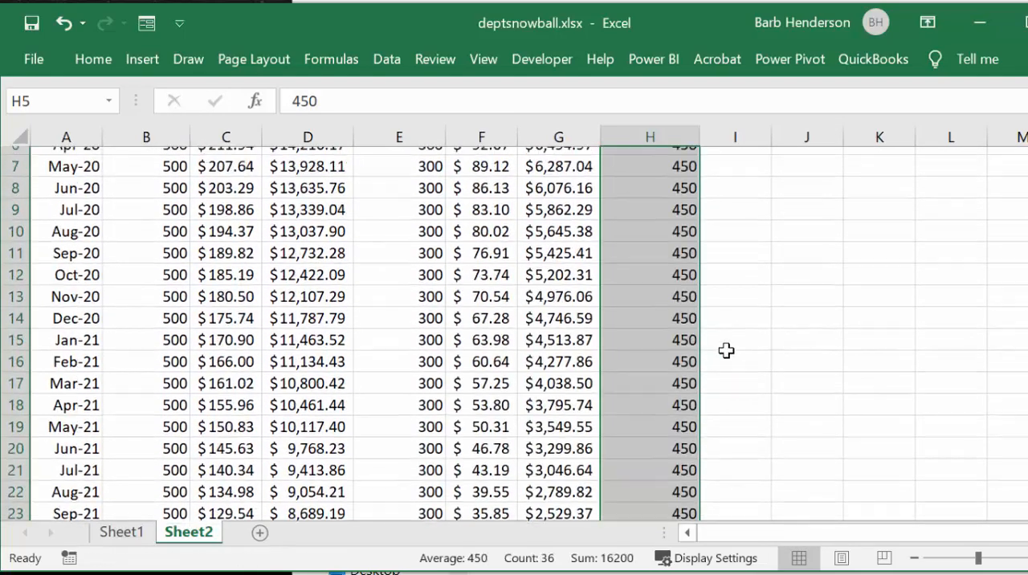
{"action": "scroll", "coordinate": [725, 348], "scroll_direction": "up", "scroll_amount": 2}
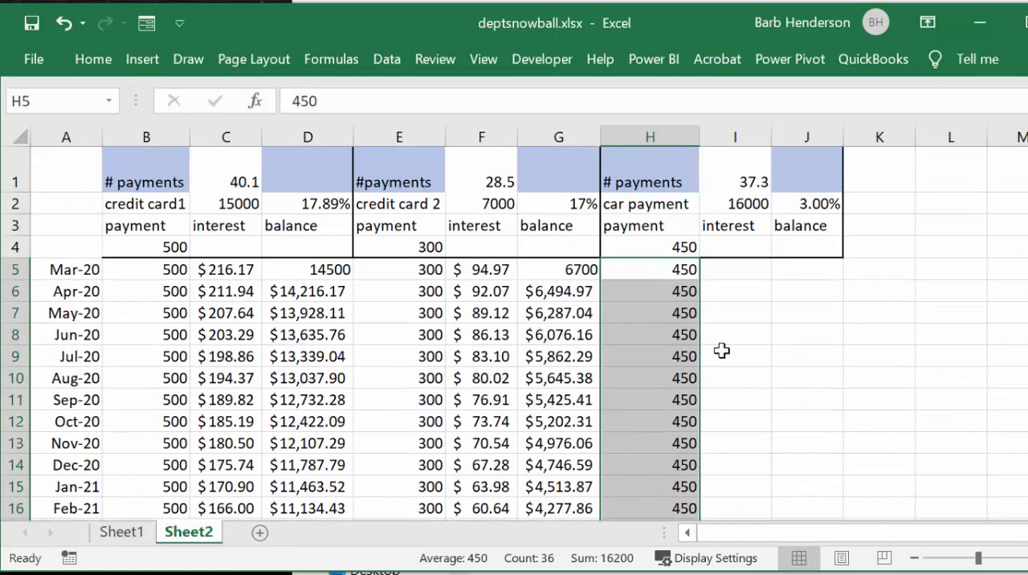
{"action": "left_click", "coordinate": [791, 271]}
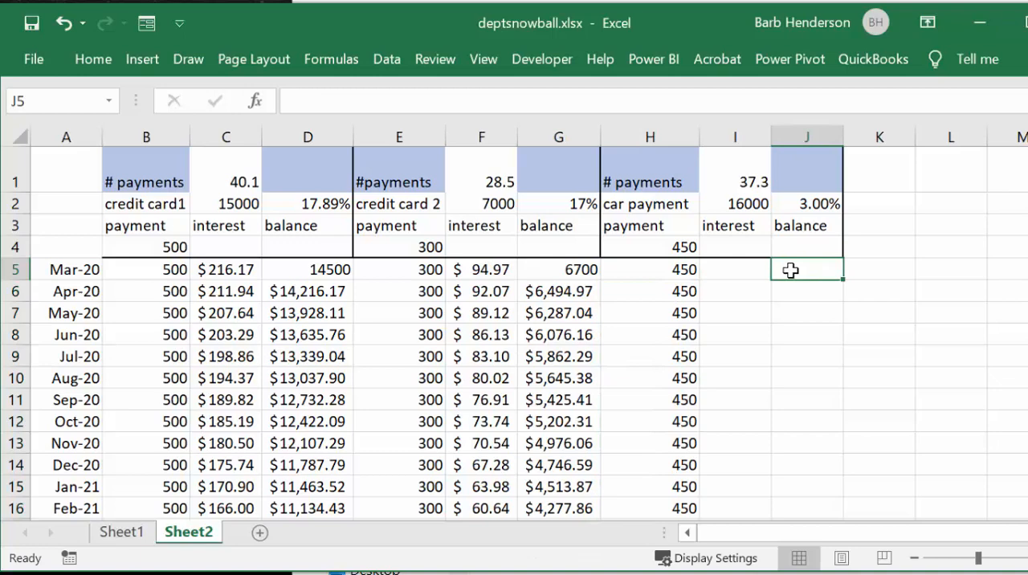
{"action": "type", "text": "="}
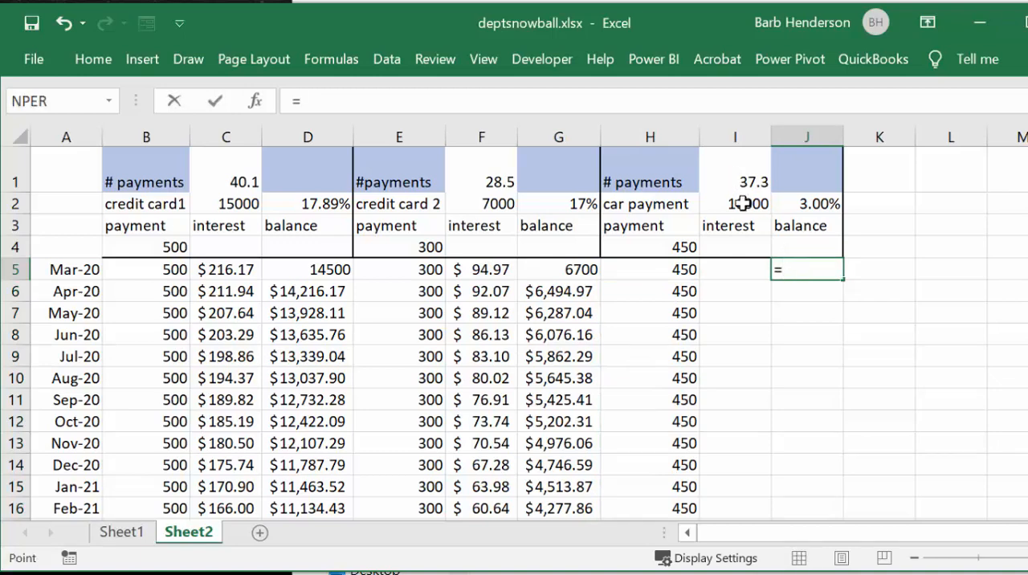
{"action": "left_click", "coordinate": [741, 204]}
{"action": "type", "text": "-"}
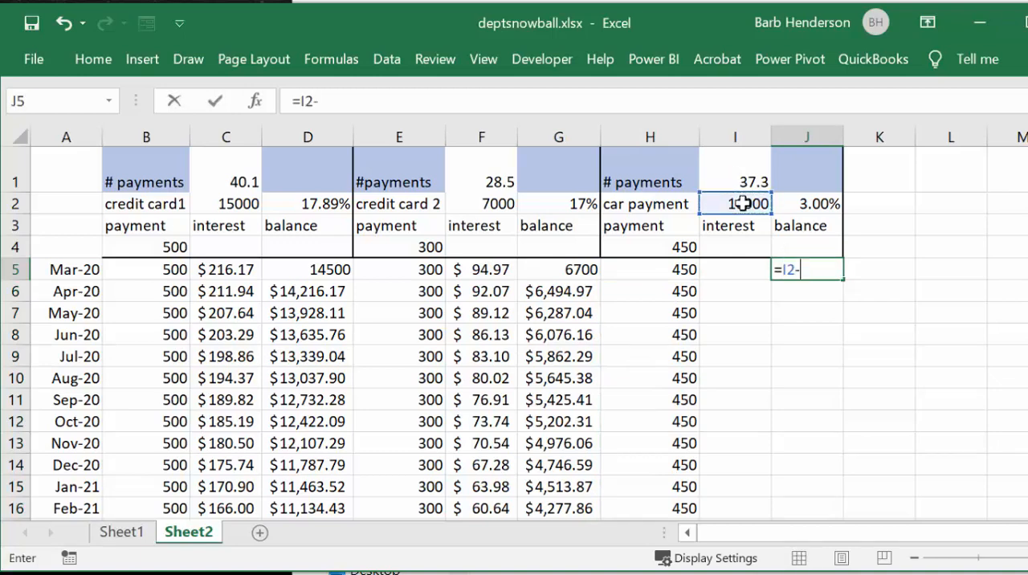
{"action": "left_click", "coordinate": [679, 270]}
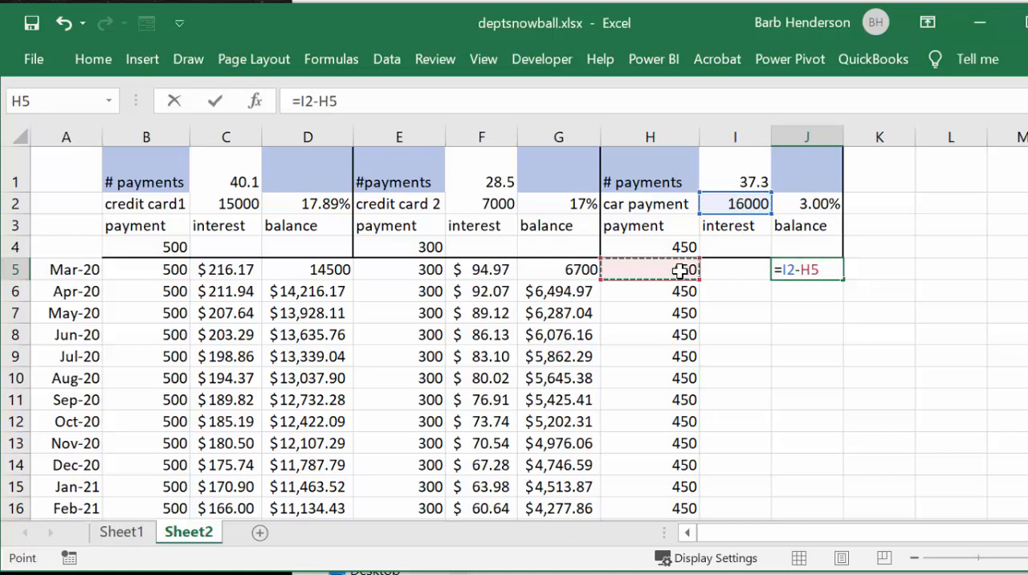
{"action": "key", "text": "Return"}
Step: Enter the car loan's March interest formula in I5 as =J5*$J$2/12, with an absolute reference to the rate
{"action": "left_click", "coordinate": [717, 272]}
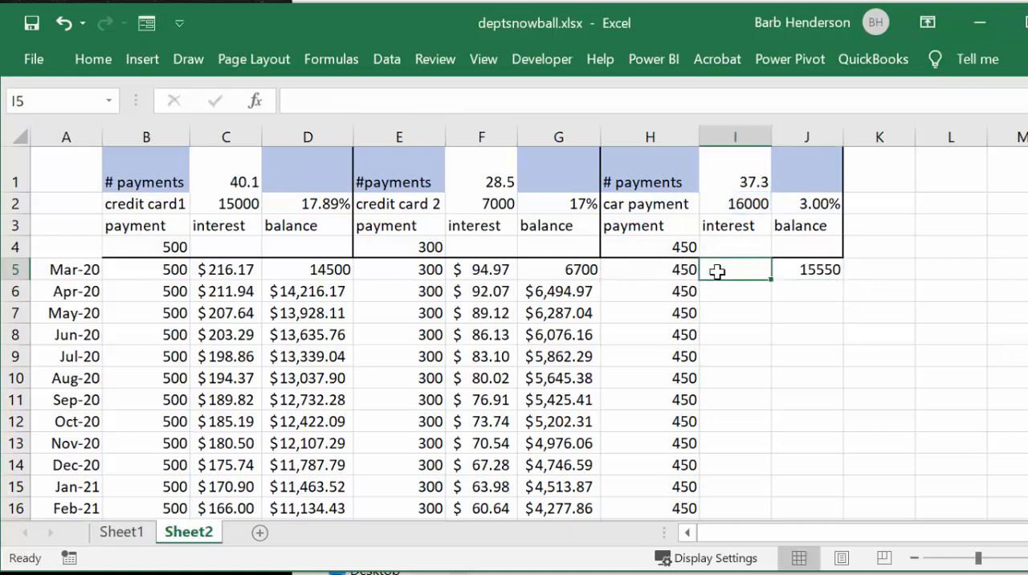
{"action": "type", "text": "="}
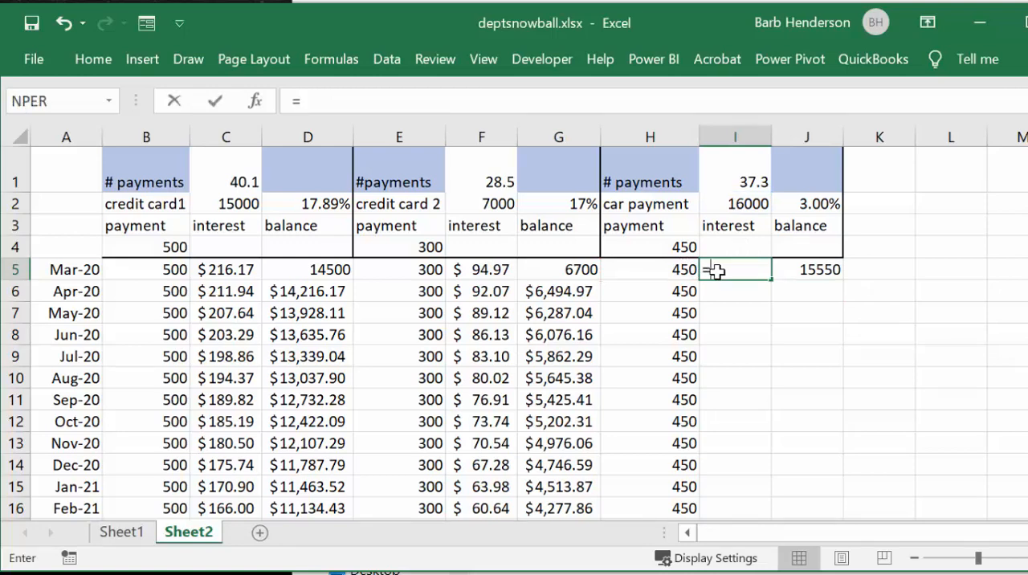
{"action": "left_click", "coordinate": [805, 270]}
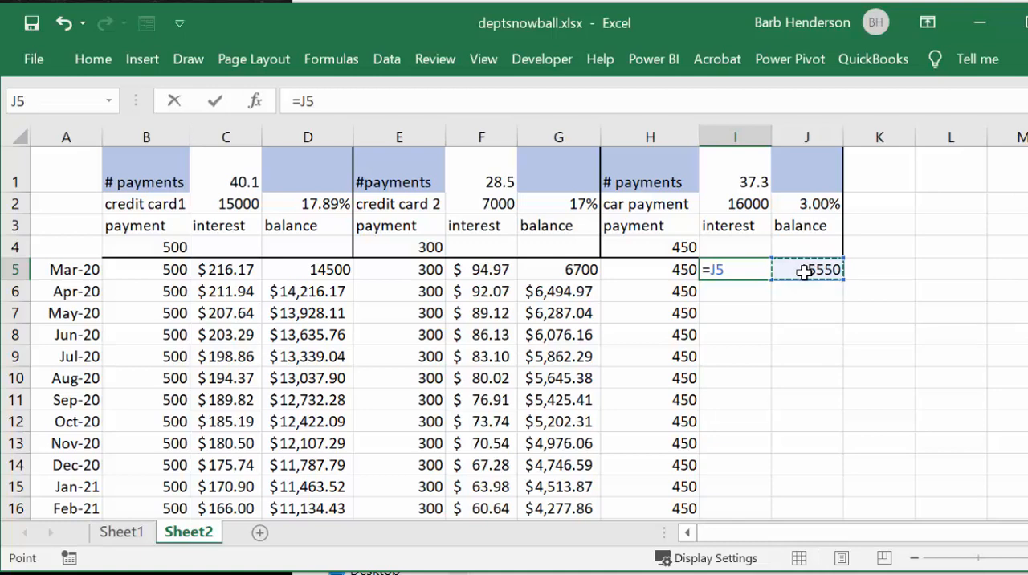
{"action": "type", "text": "*"}
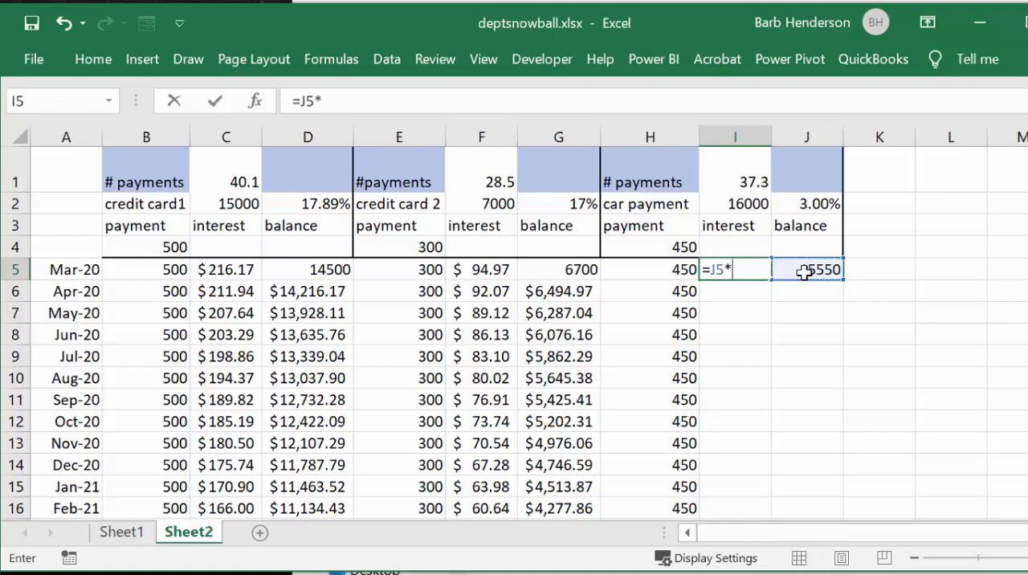
{"action": "left_click", "coordinate": [817, 202]}
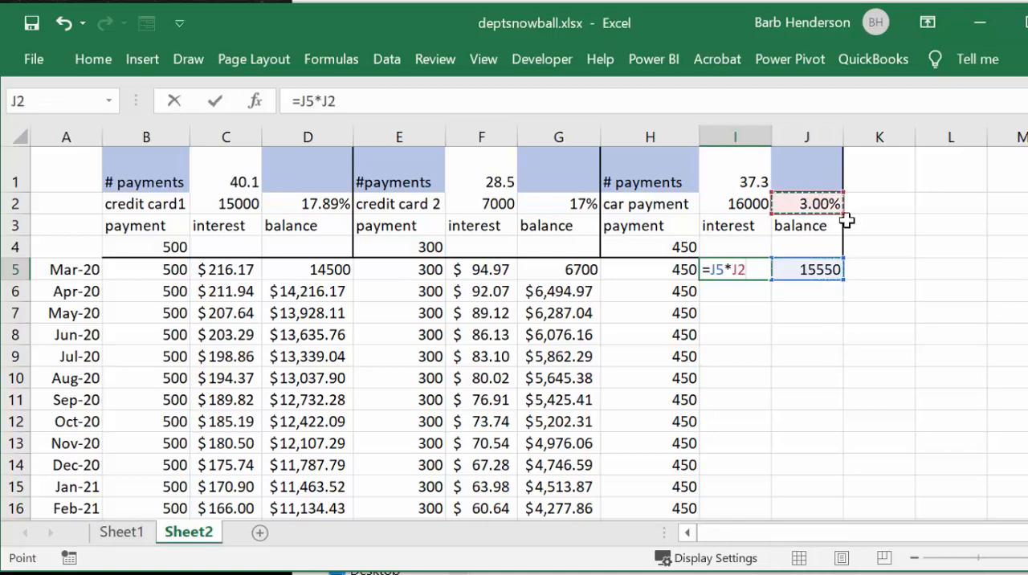
{"action": "key", "text": "F4"}
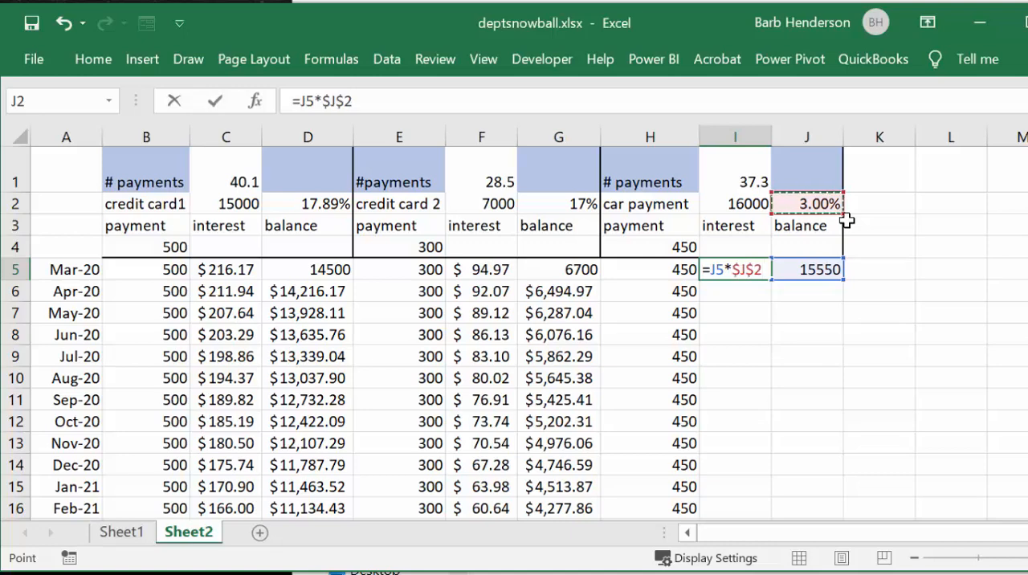
{"action": "type", "text": "/12"}
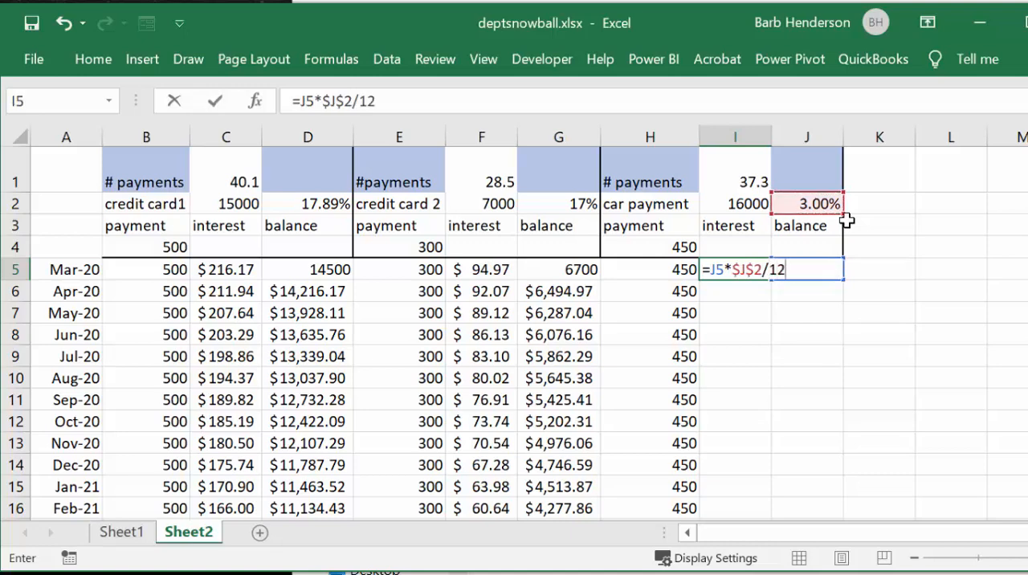
{"action": "key", "text": "Return"}
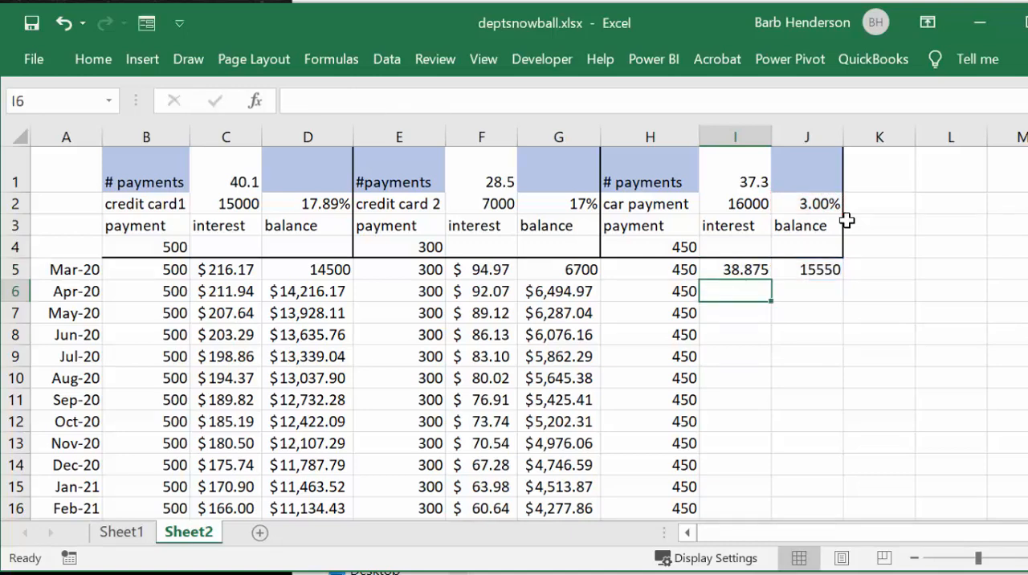
Step: Enter the formula =J5+I5-H6 in J6 for the car loan's April balance
{"action": "left_click", "coordinate": [800, 291]}
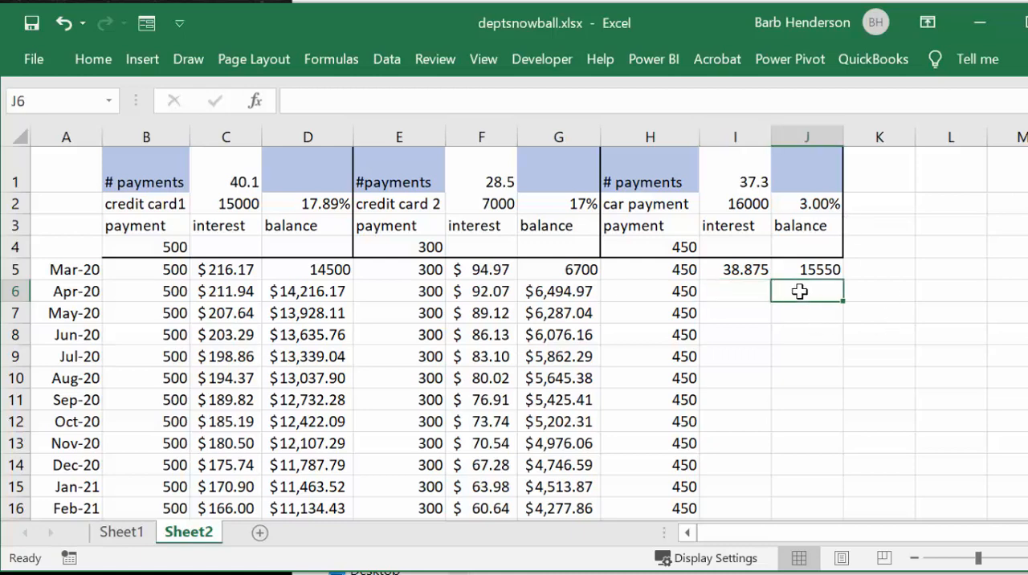
{"action": "type", "text": "="}
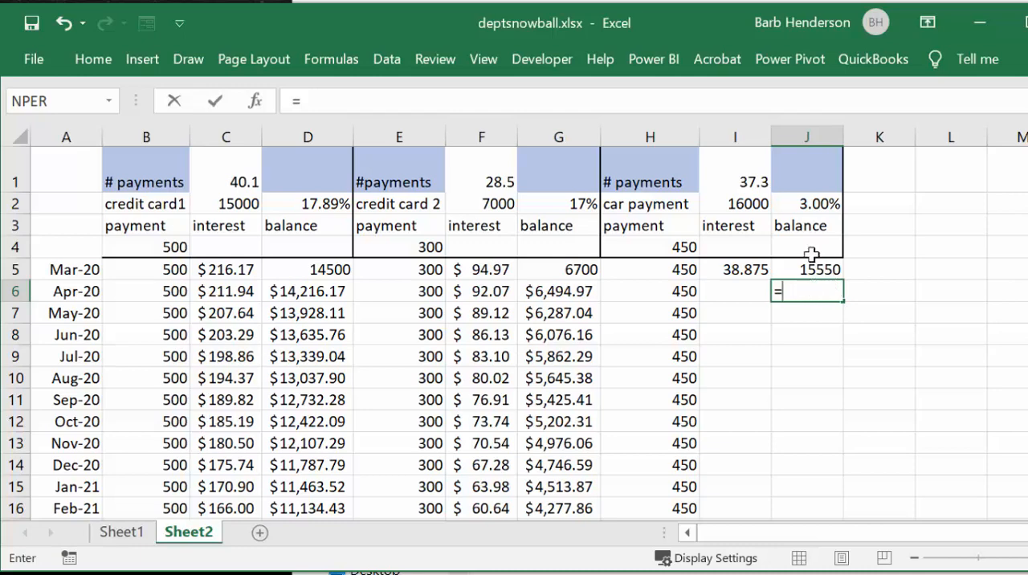
{"action": "left_click", "coordinate": [814, 268]}
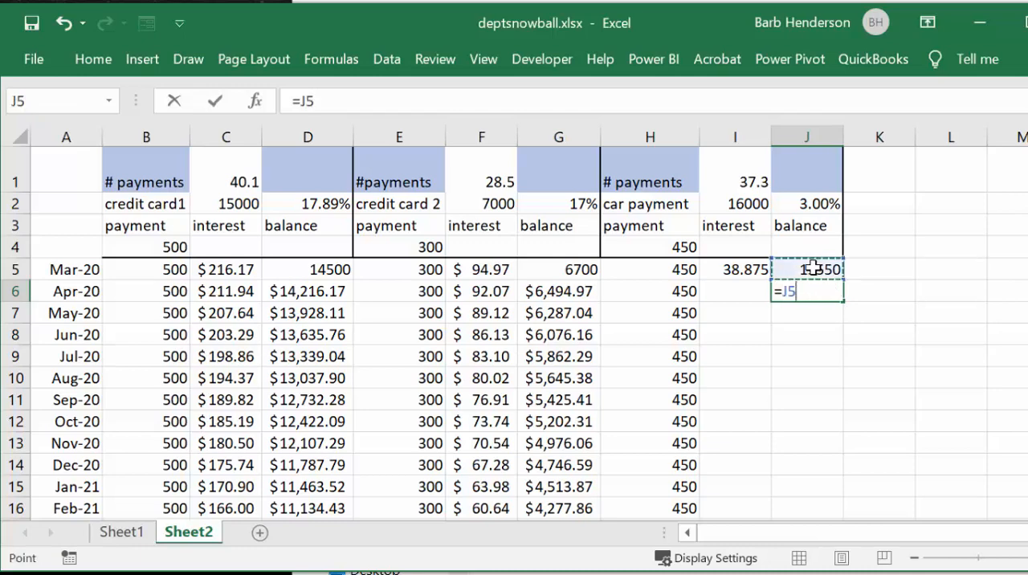
{"action": "type", "text": "+"}
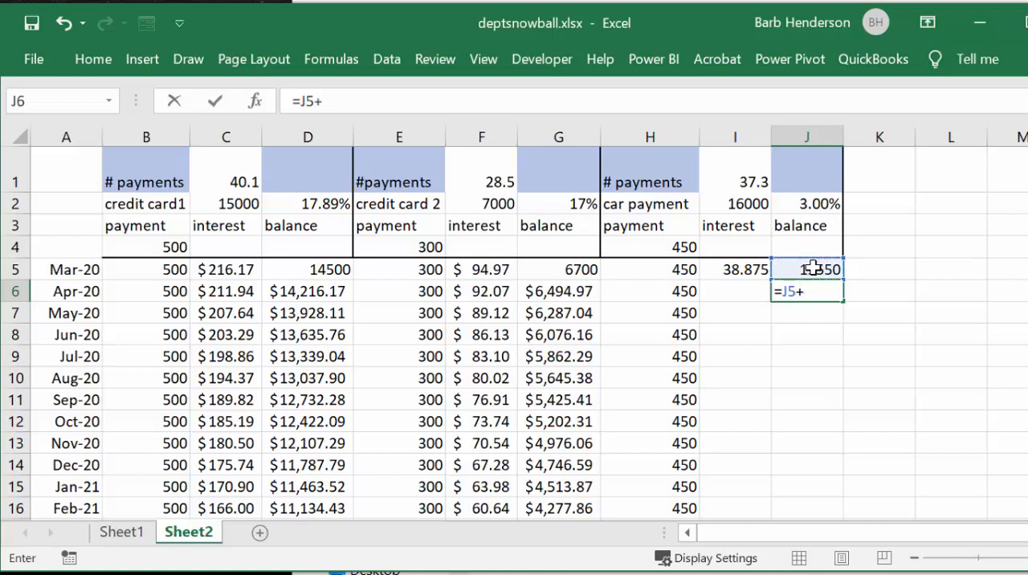
{"action": "left_click", "coordinate": [732, 269]}
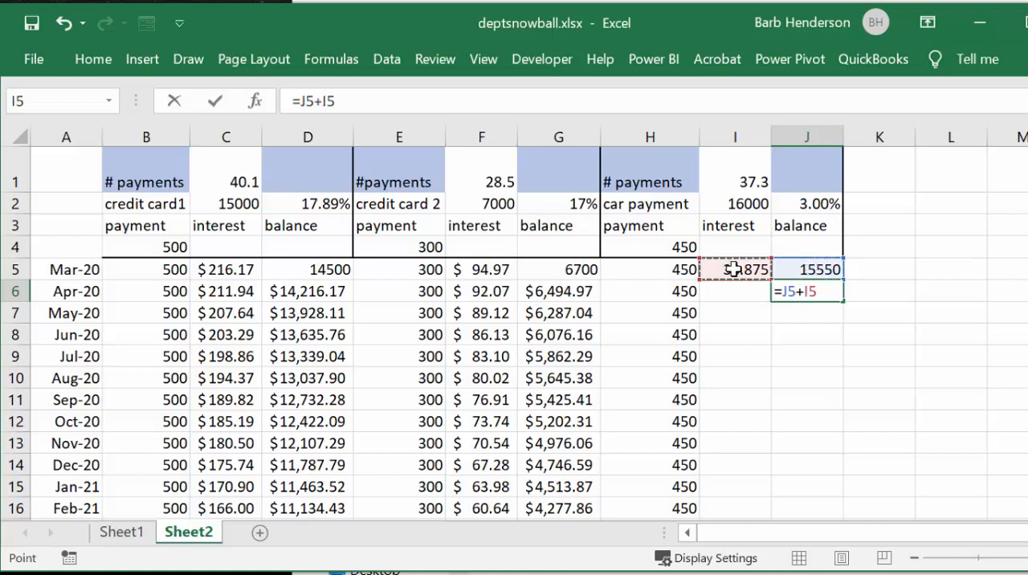
{"action": "type", "text": "-"}
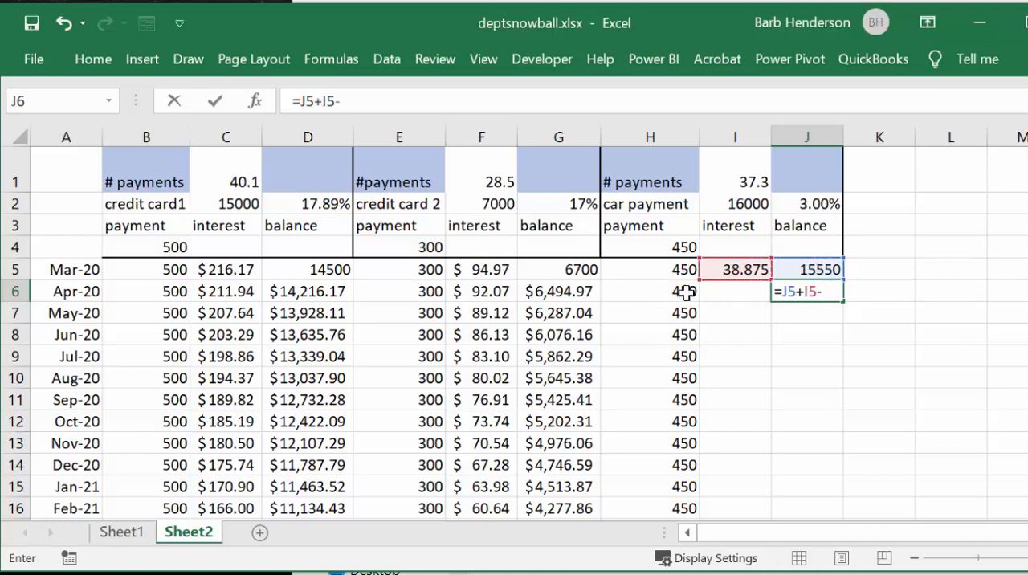
{"action": "left_click", "coordinate": [679, 291]}
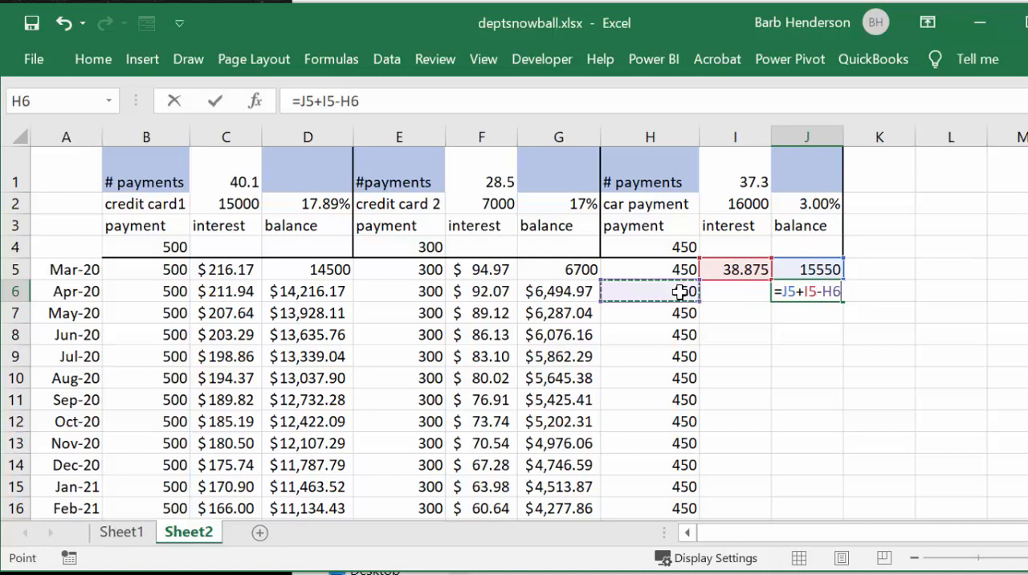
{"action": "key", "text": "Return"}
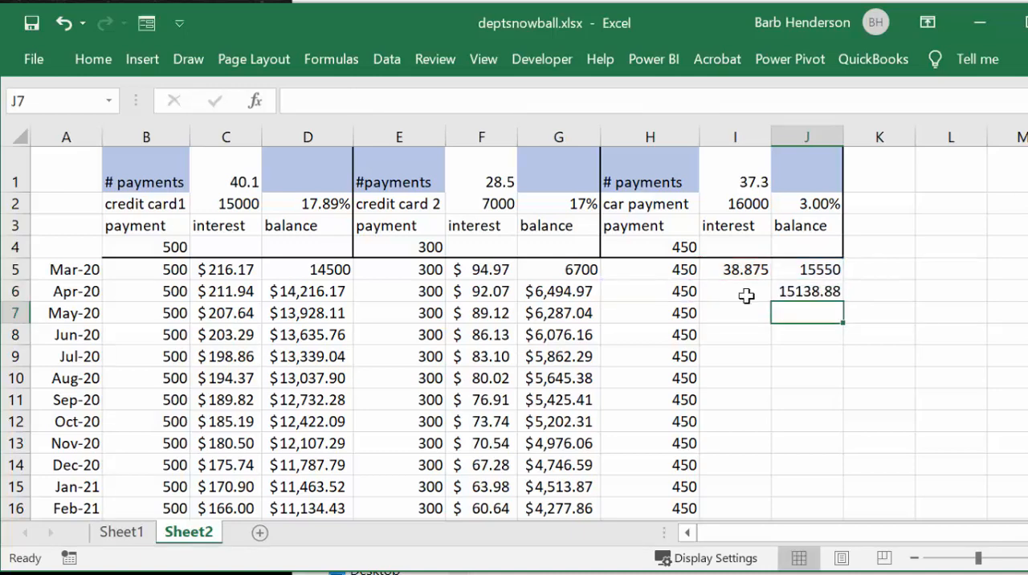
Step: Apply the dollar accounting number format to the car loan's March interest in I5
{"action": "left_click", "coordinate": [733, 272]}
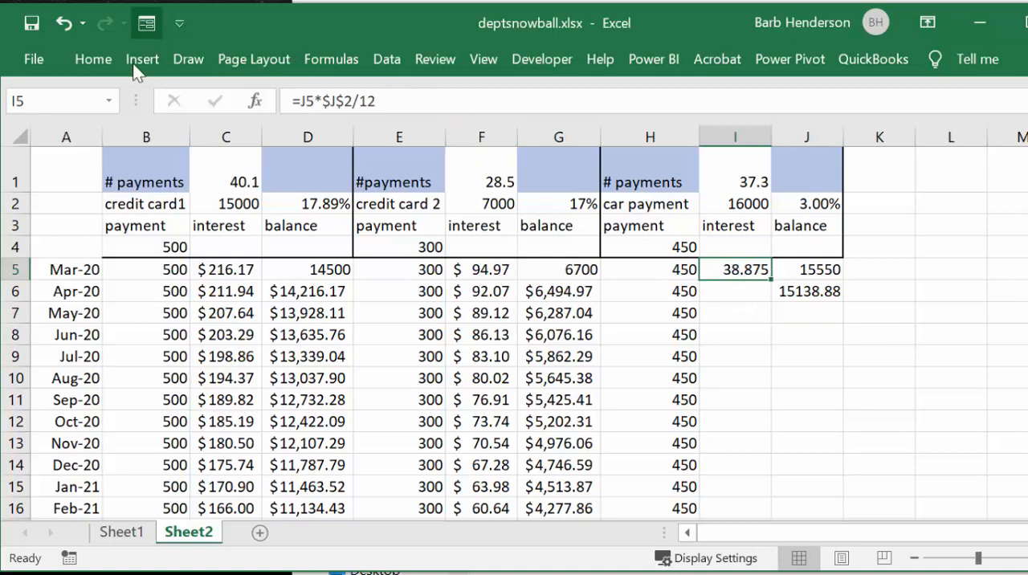
{"action": "left_click", "coordinate": [95, 60]}
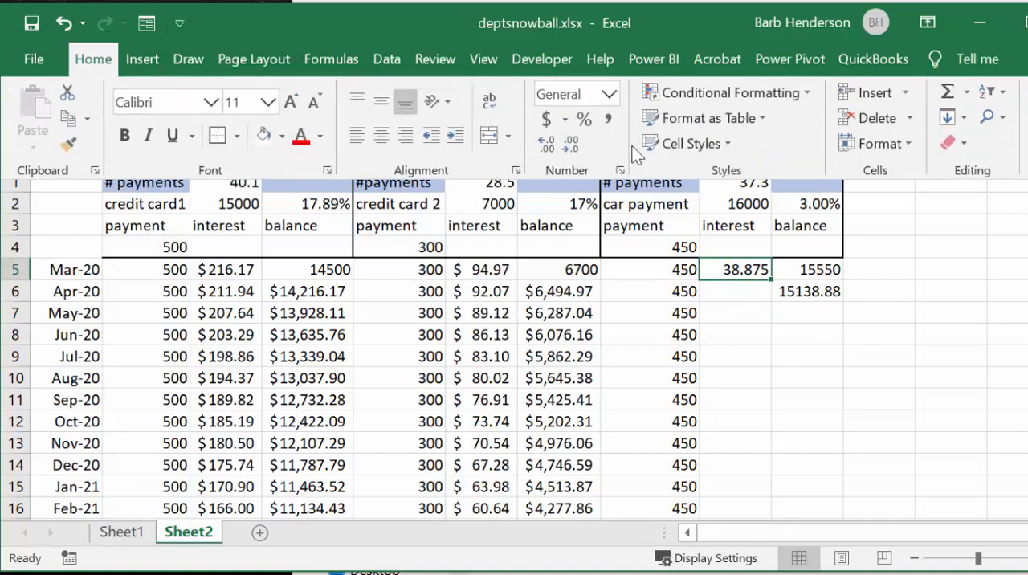
{"action": "left_click", "coordinate": [545, 118]}
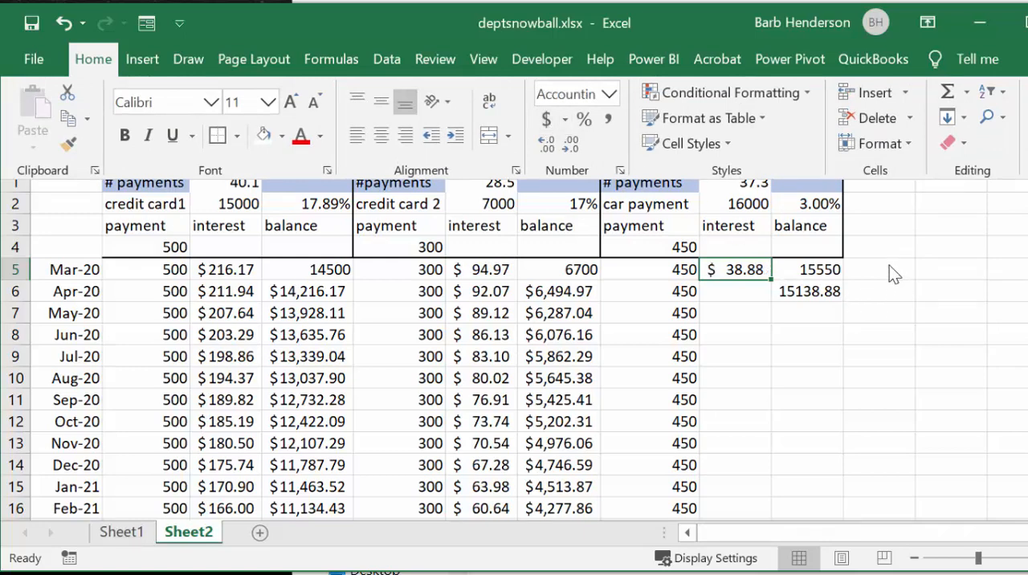
Step: Fill the car loan's interest formula into I6, and fill the interest and balance formulas in I6:J6 down through row 47
{"action": "left_click", "coordinate": [761, 275]}
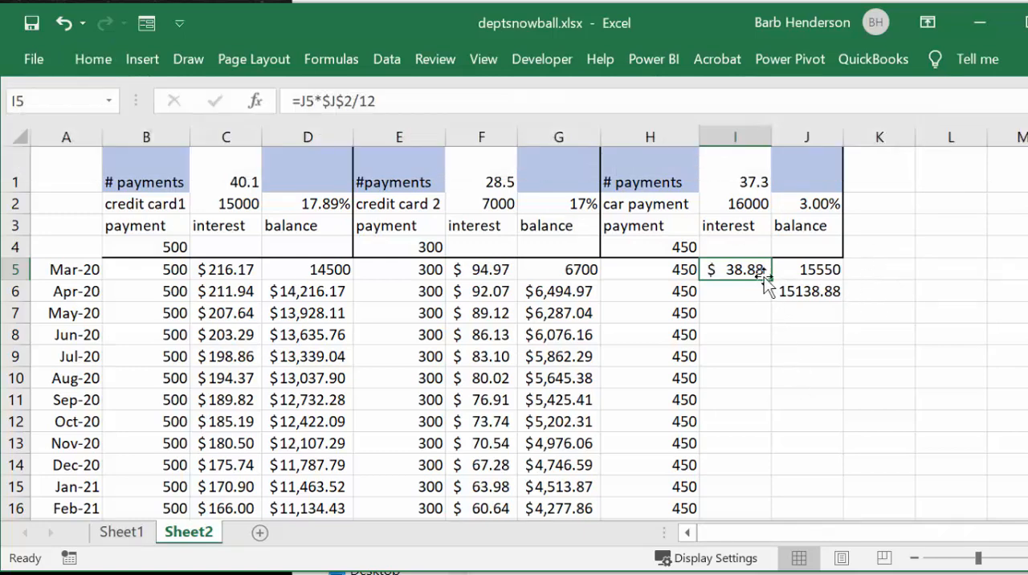
{"action": "left_click_drag", "start_coordinate": [770, 280], "coordinate": [848, 458]}
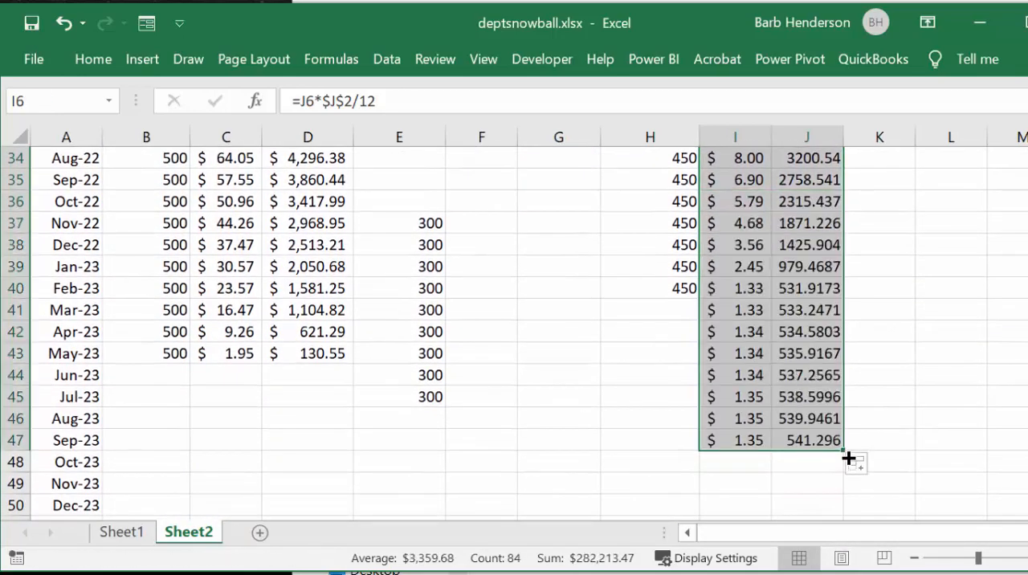
{"action": "scroll", "coordinate": [851, 461], "scroll_direction": "up", "scroll_amount": 11}
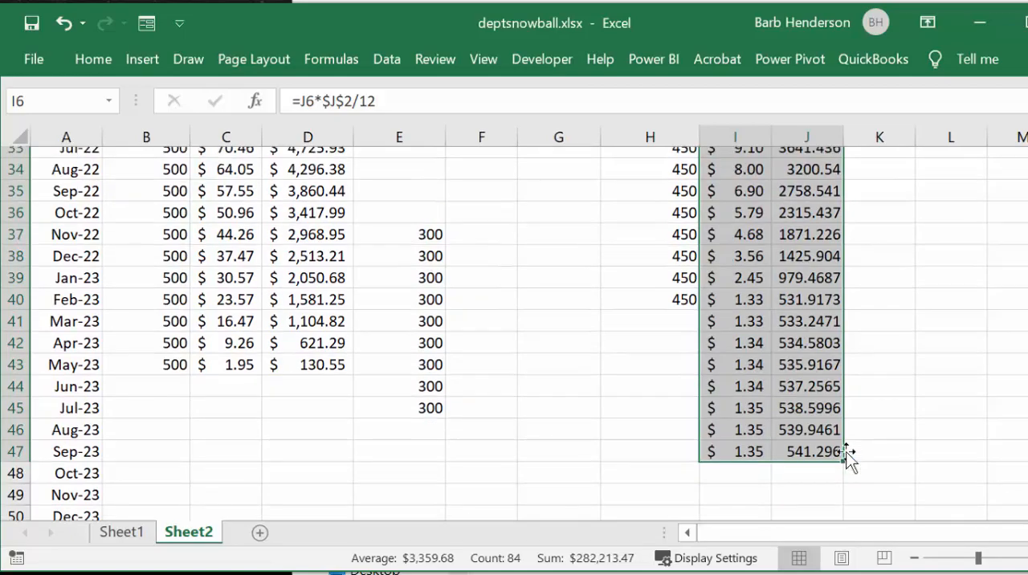
{"action": "scroll", "coordinate": [848, 454], "scroll_direction": "down", "scroll_amount": 12}
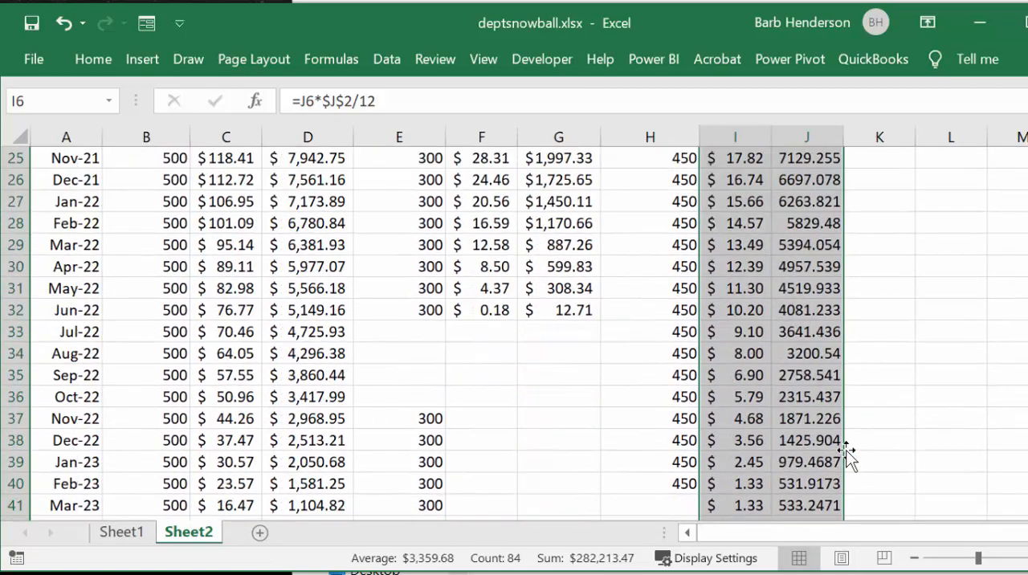
{"action": "mouse_move", "coordinate": [844, 385]}
{"action": "left_mouse_down"}
{"action": "mouse_move", "coordinate": [845, 415]}
{"action": "mouse_move", "coordinate": [848, 391]}
{"action": "left_mouse_up"}
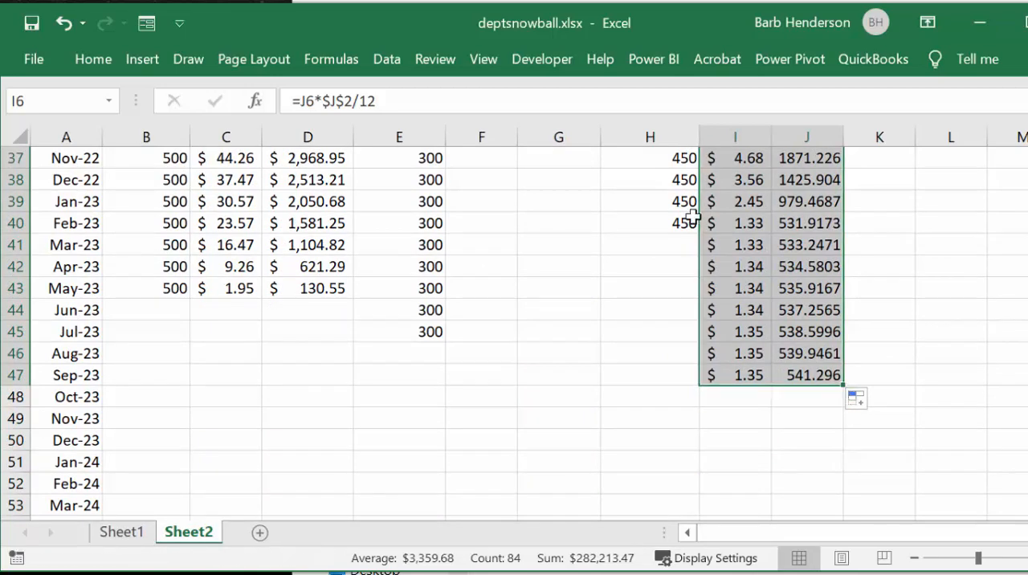
Step: Extend the car loan's 450 payments down through row 47, and clear the overpaid months in H42:J47
{"action": "left_click", "coordinate": [682, 199]}
{"action": "left_click_drag", "start_coordinate": [682, 199], "coordinate": [666, 385]}
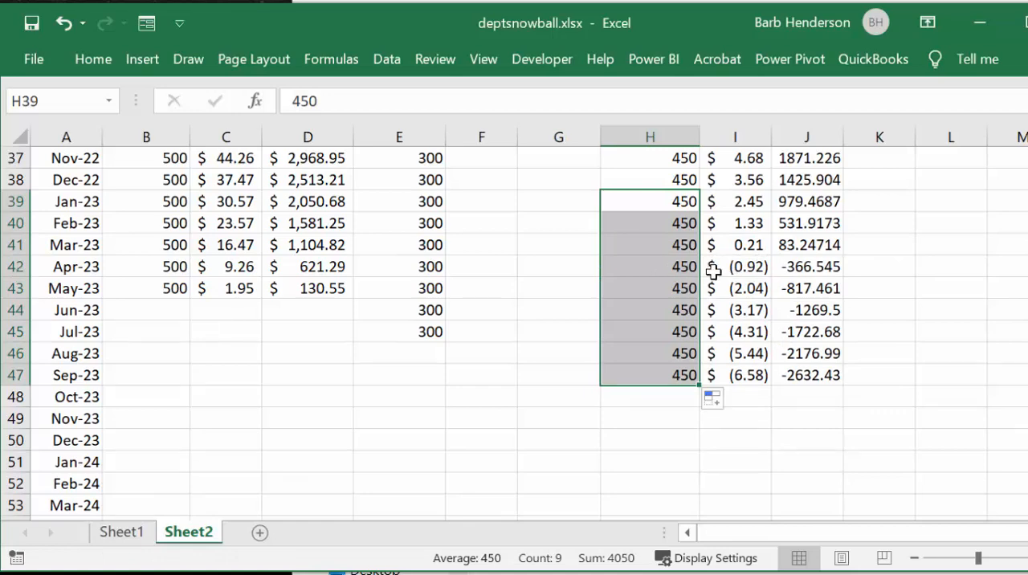
{"action": "left_click_drag", "start_coordinate": [715, 270], "coordinate": [831, 374]}
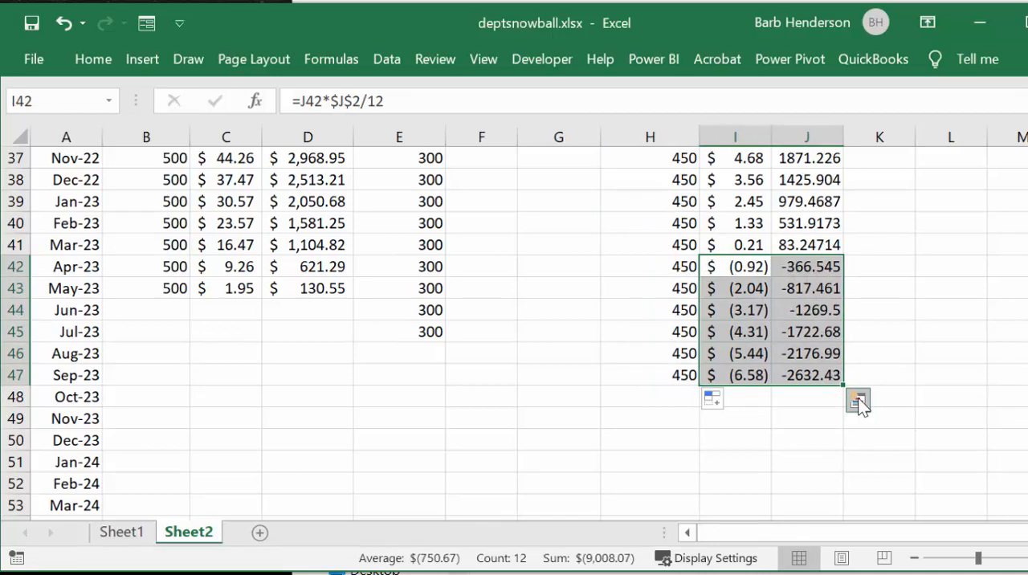
{"action": "key", "text": "Delete"}
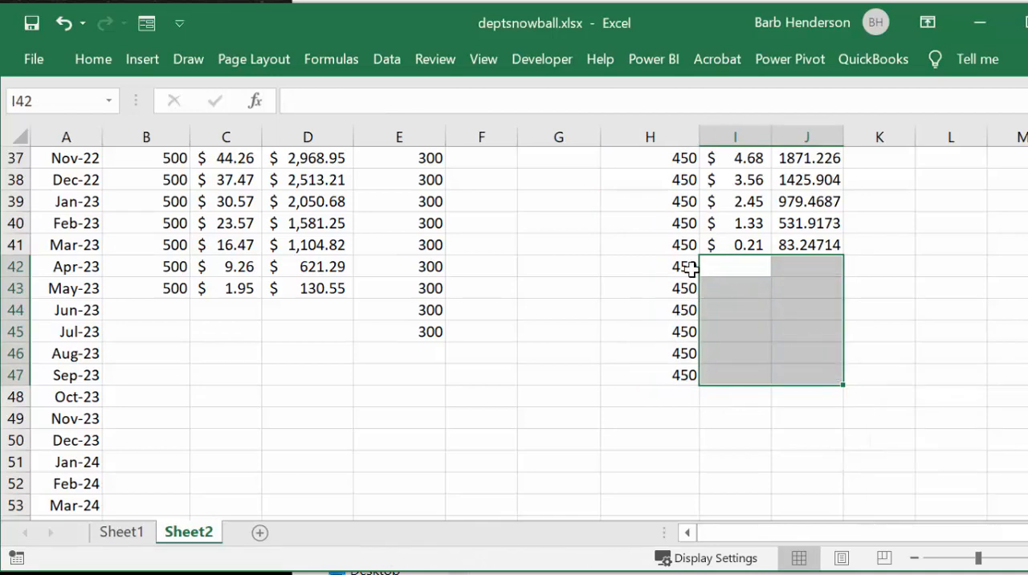
{"action": "left_click_drag", "start_coordinate": [691, 269], "coordinate": [682, 375]}
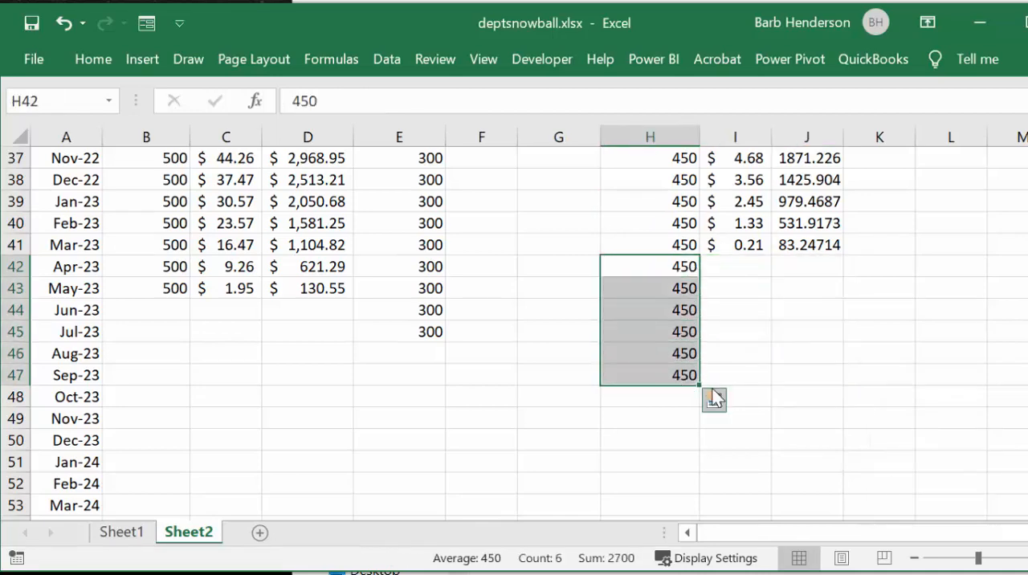
{"action": "key", "text": "Delete"}
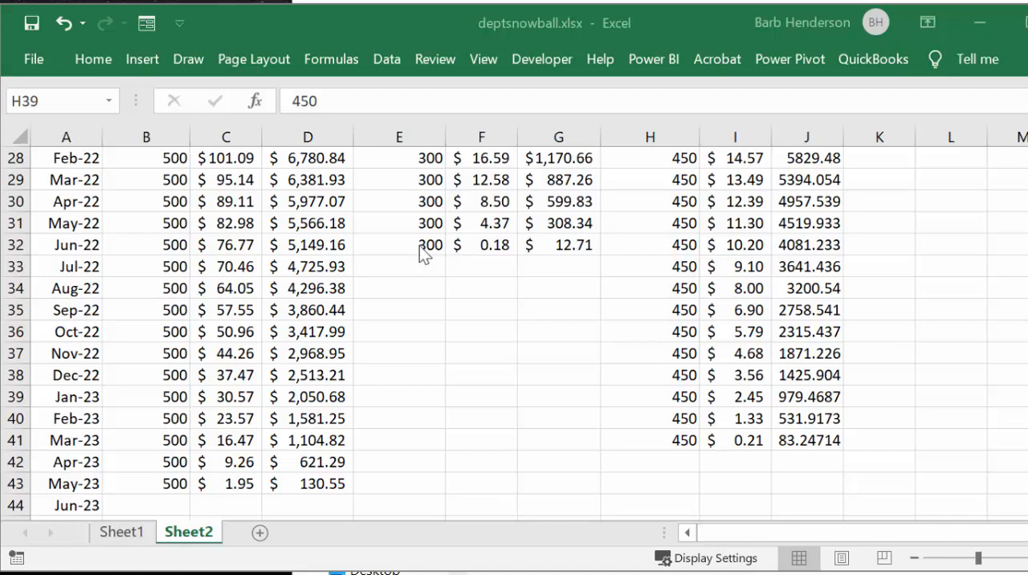
Step: Set credit card 1's Jul-22 payment in B33 to 800 and fill it down through row 40
{"action": "left_click", "coordinate": [172, 267]}
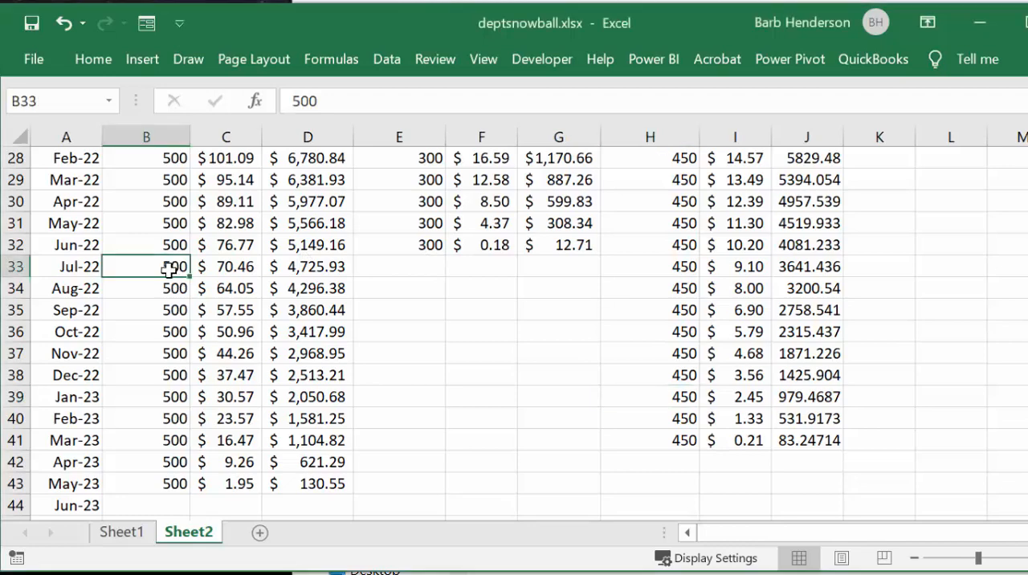
{"action": "type", "text": "80"}
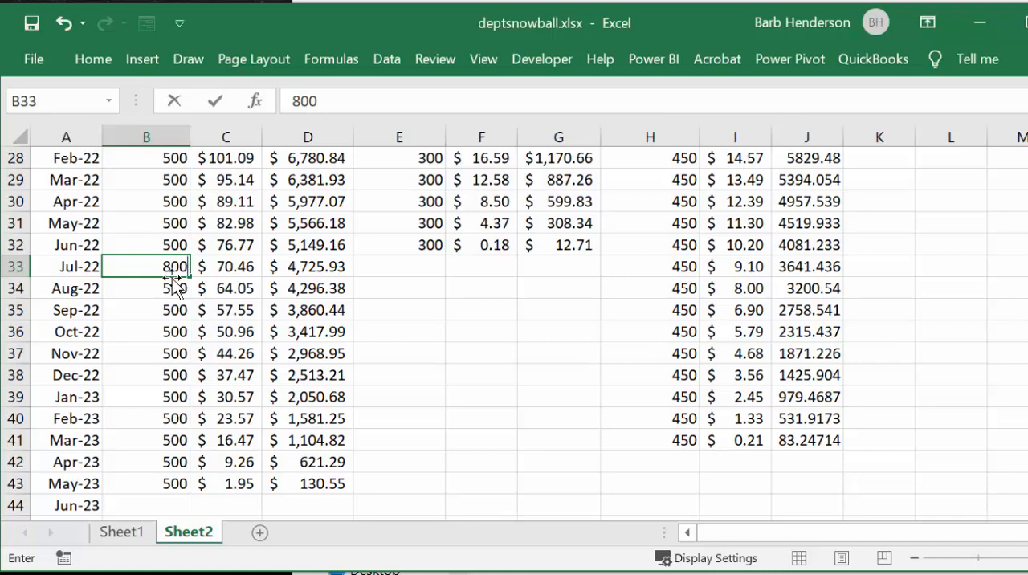
{"action": "key", "text": "Return"}
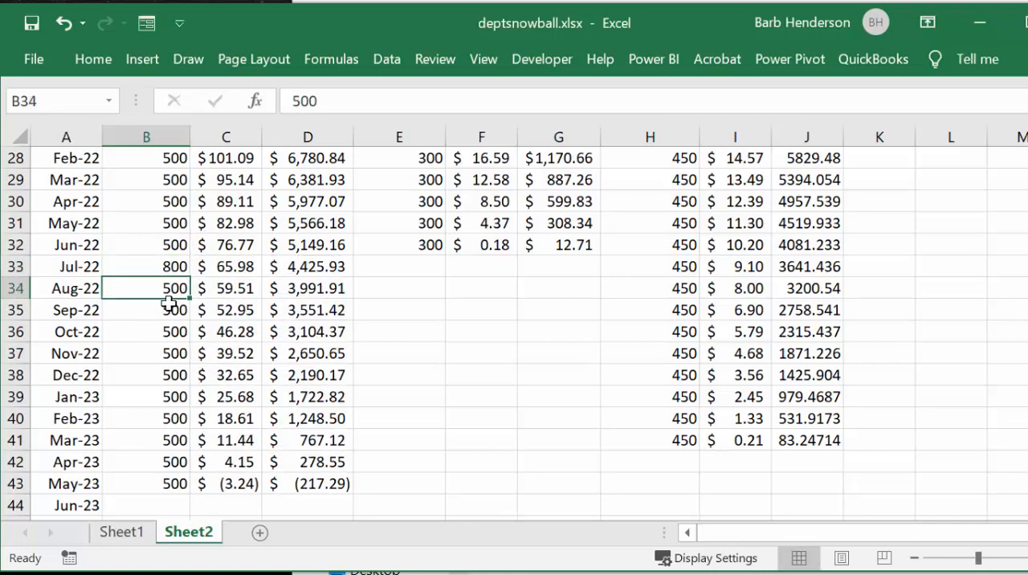
{"action": "left_click", "coordinate": [173, 266]}
{"action": "left_click_drag", "start_coordinate": [189, 277], "coordinate": [177, 426]}
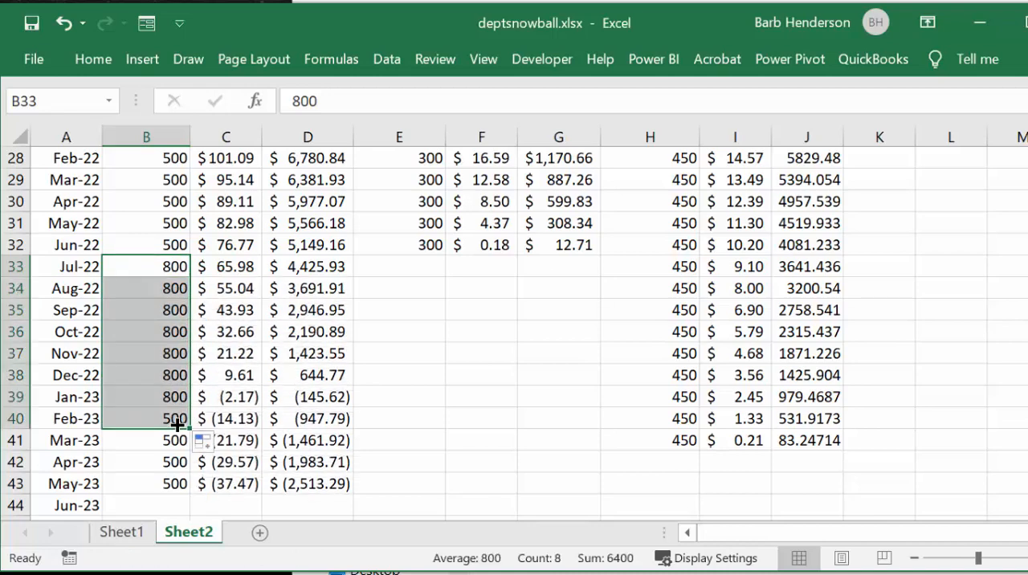
Step: Clear credit card 1's overpaid months from Jan-23 to May-23 in B39:D43
{"action": "left_click", "coordinate": [179, 397]}
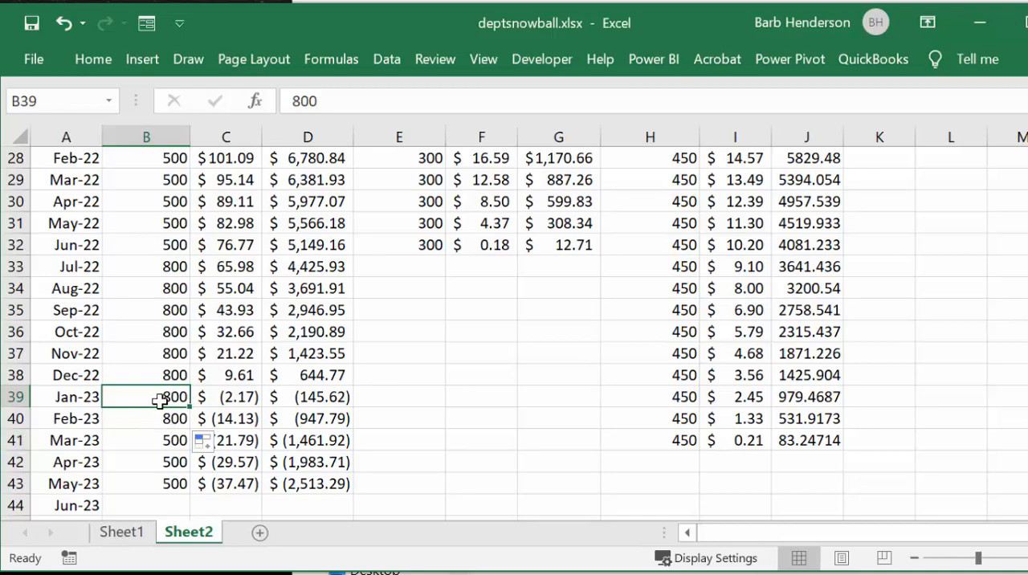
{"action": "left_click_drag", "start_coordinate": [157, 396], "coordinate": [344, 485]}
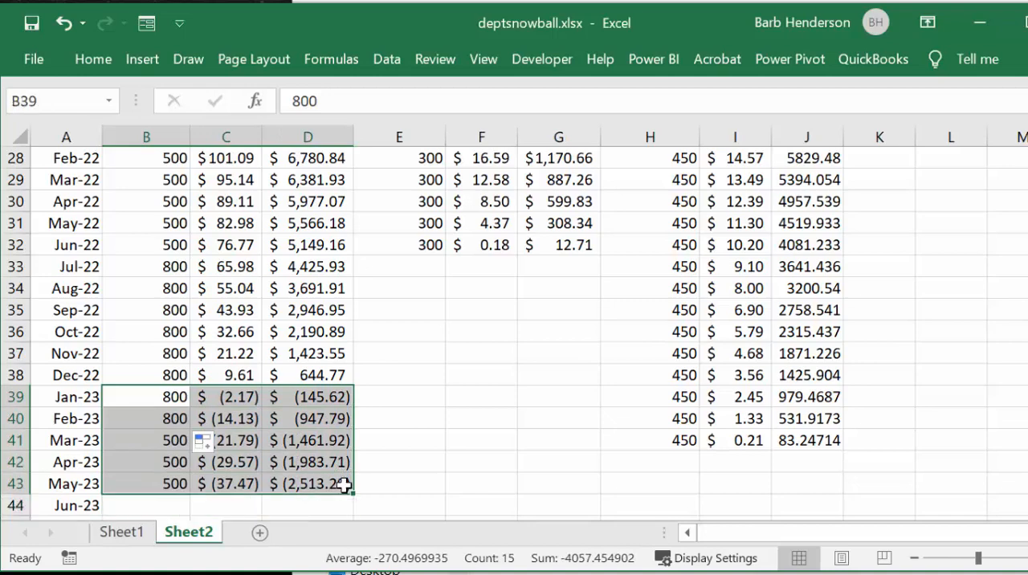
{"action": "key", "text": "Delete"}
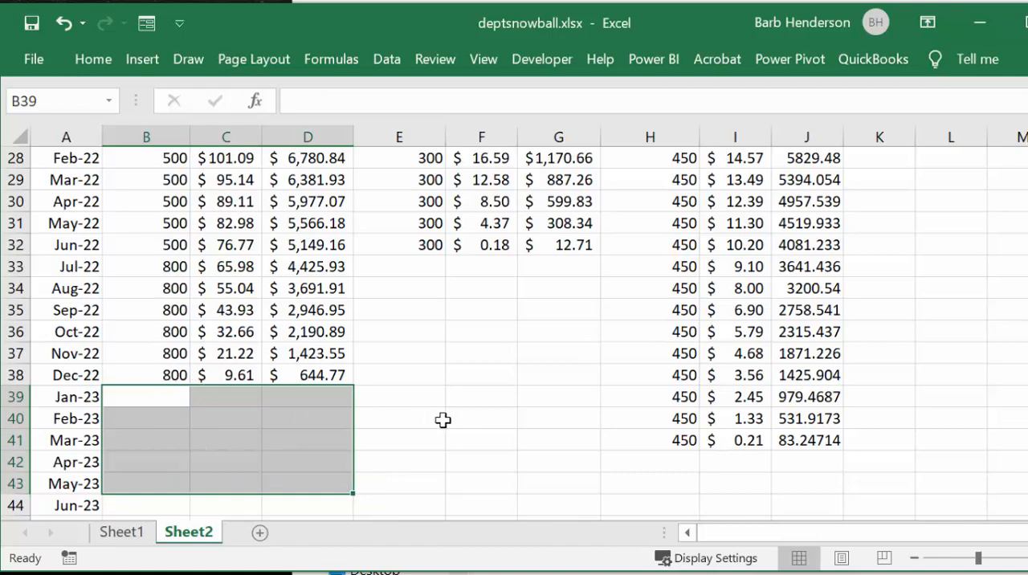
Step: Set the car loan's Jan-23 payment in H39 to 1250
{"action": "left_click", "coordinate": [688, 400]}
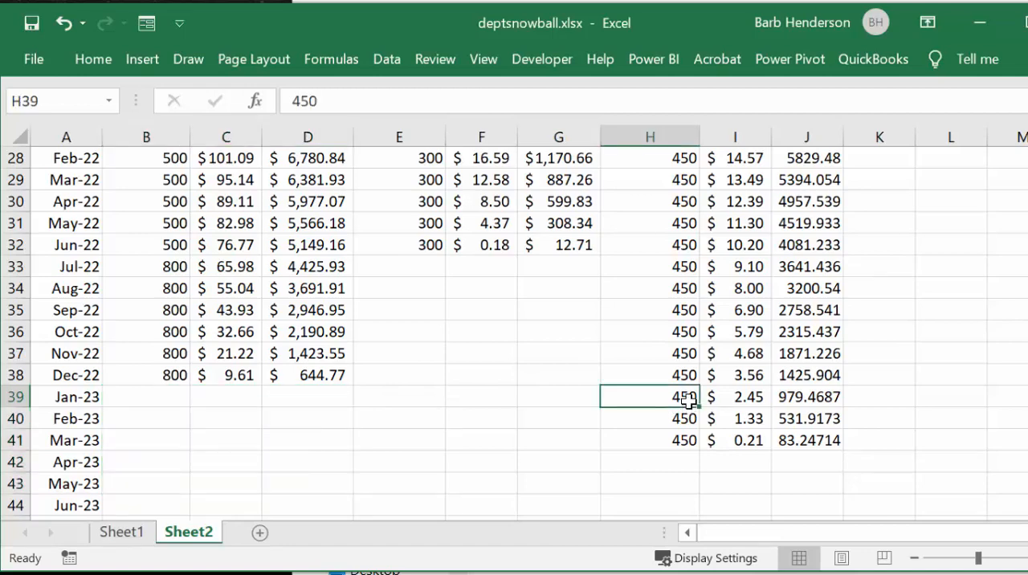
{"action": "type", "text": "12"}
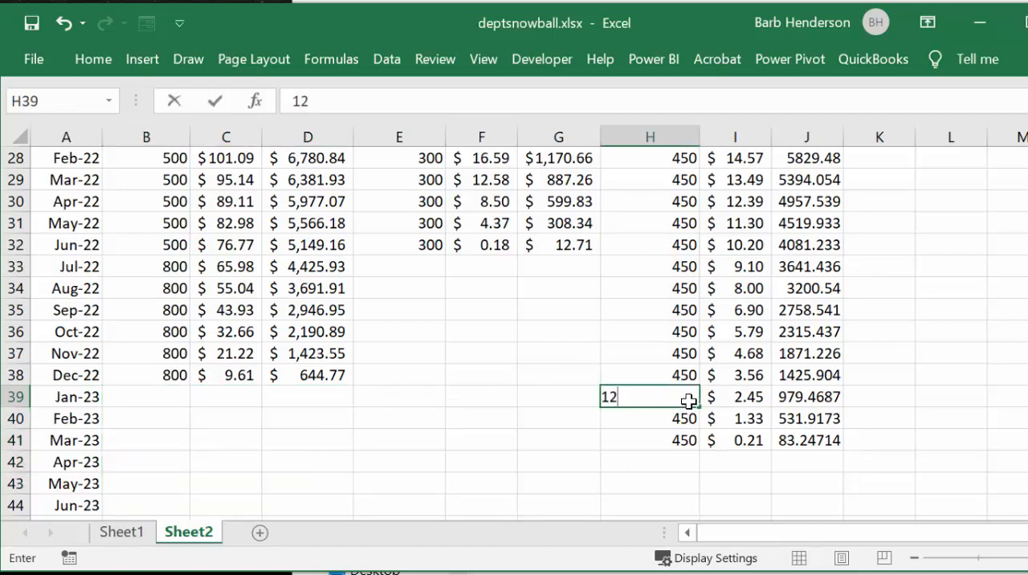
{"action": "type", "text": "55"}
{"action": "key", "text": "BackSpace"}
{"action": "type", "text": "0"}
{"action": "key", "text": "Return"}
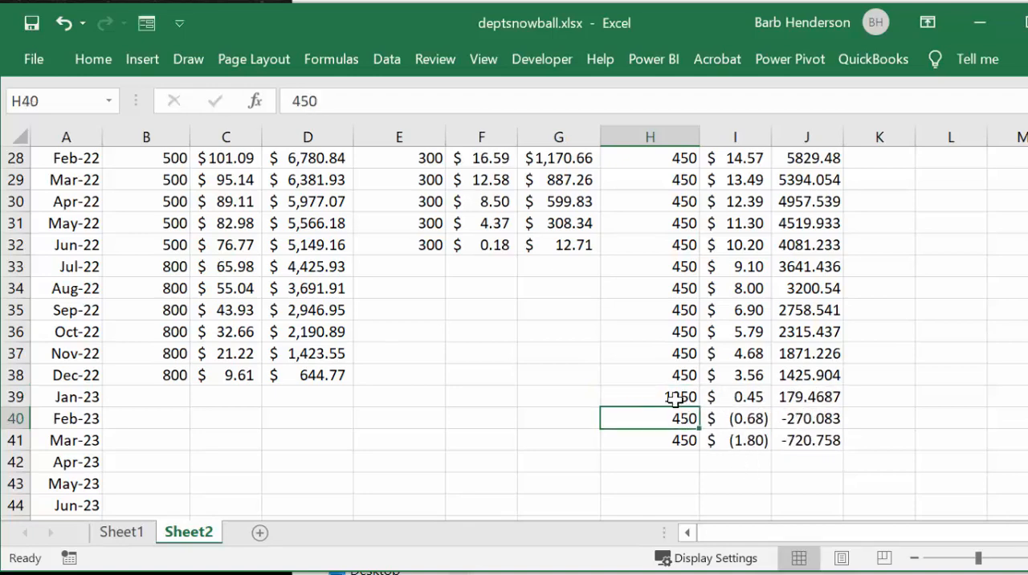
Step: Extend the car loan's 1250 payment into H40, and clear the overpaid months in H40:J41
{"action": "left_click", "coordinate": [674, 399]}
{"action": "left_click_drag", "start_coordinate": [702, 408], "coordinate": [701, 434]}
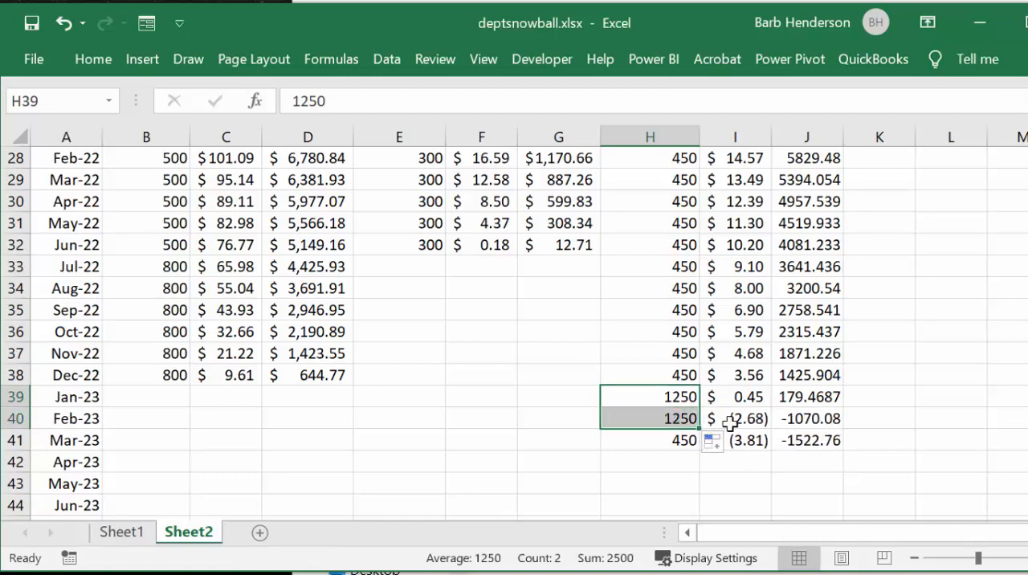
{"action": "left_click", "coordinate": [673, 421]}
{"action": "left_click_drag", "start_coordinate": [673, 421], "coordinate": [840, 439]}
{"action": "key", "text": "Delete"}
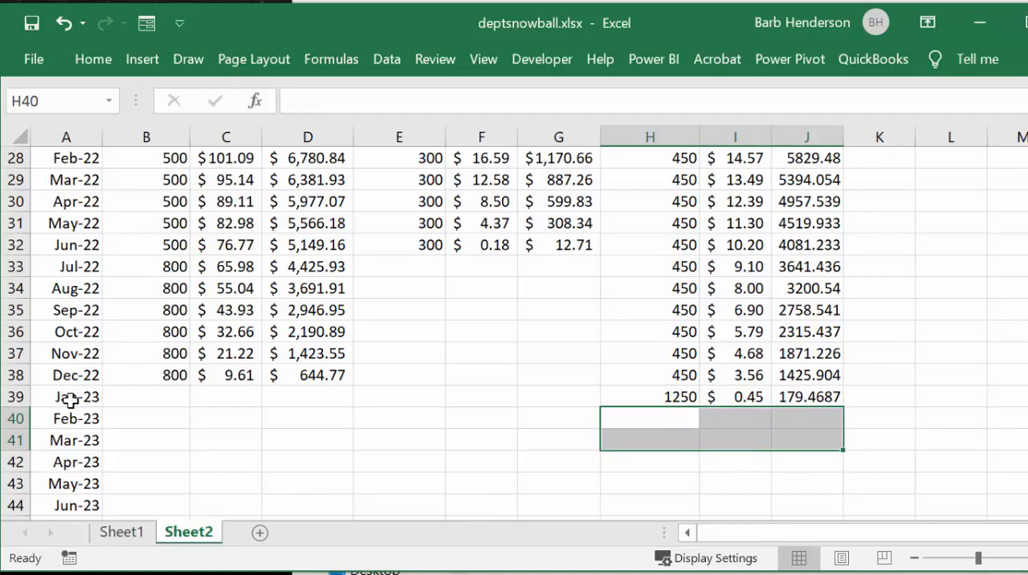
Step: Enter the formula =D5+G5+J5 in K5 to total the three debts' balances for Mar-20
{"action": "left_click", "coordinate": [1023, 452]}
{"action": "scroll", "coordinate": [1024, 441], "scroll_direction": "up", "scroll_amount": 9}
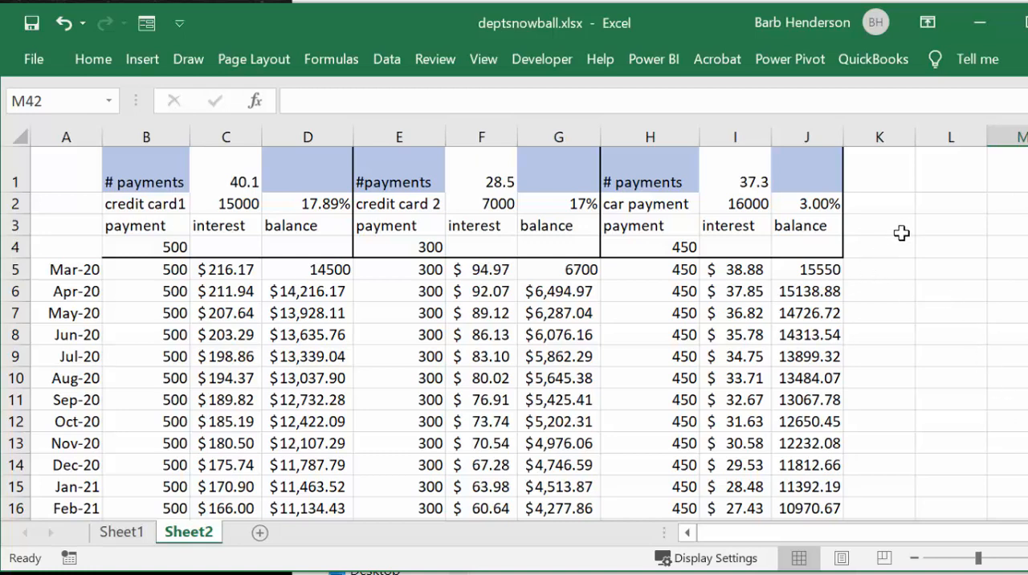
{"action": "left_click", "coordinate": [882, 269]}
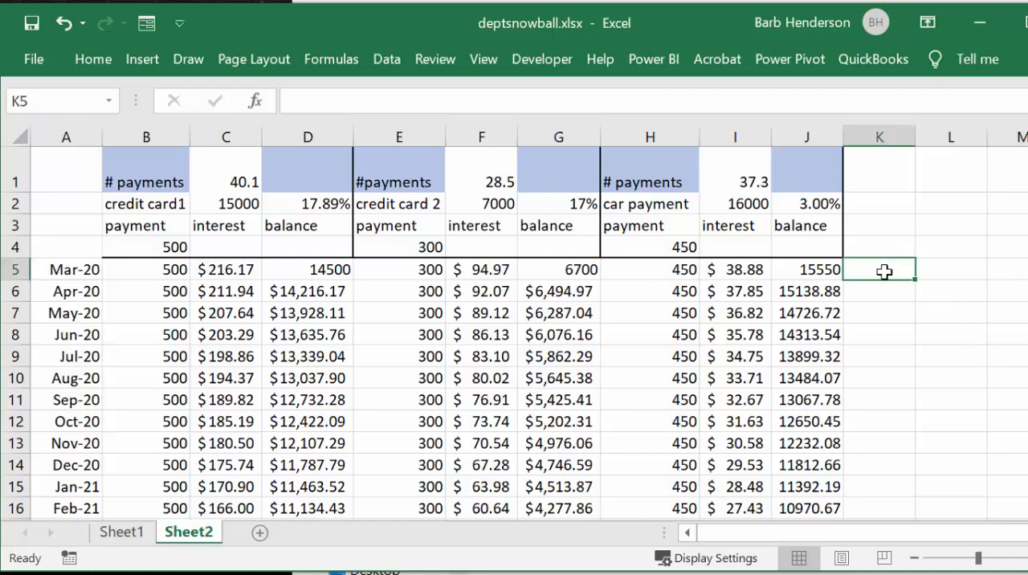
{"action": "type", "text": "="}
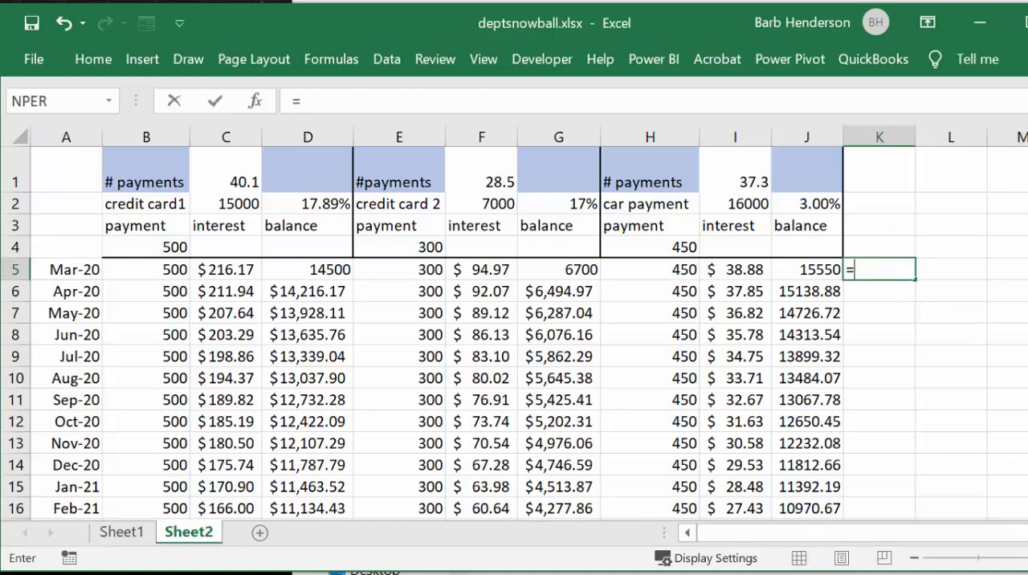
{"action": "left_click", "coordinate": [326, 273]}
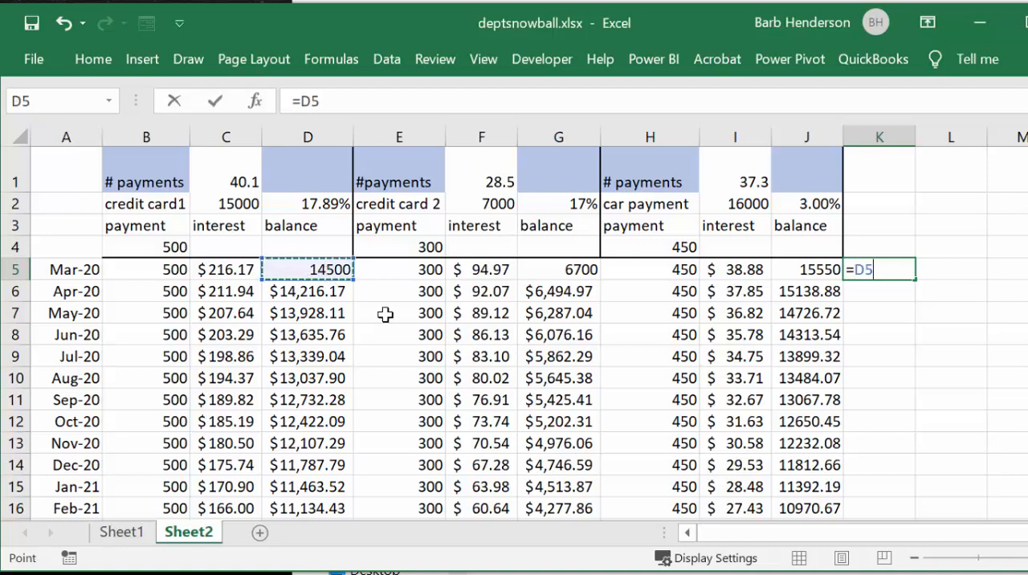
{"action": "type", "text": "+"}
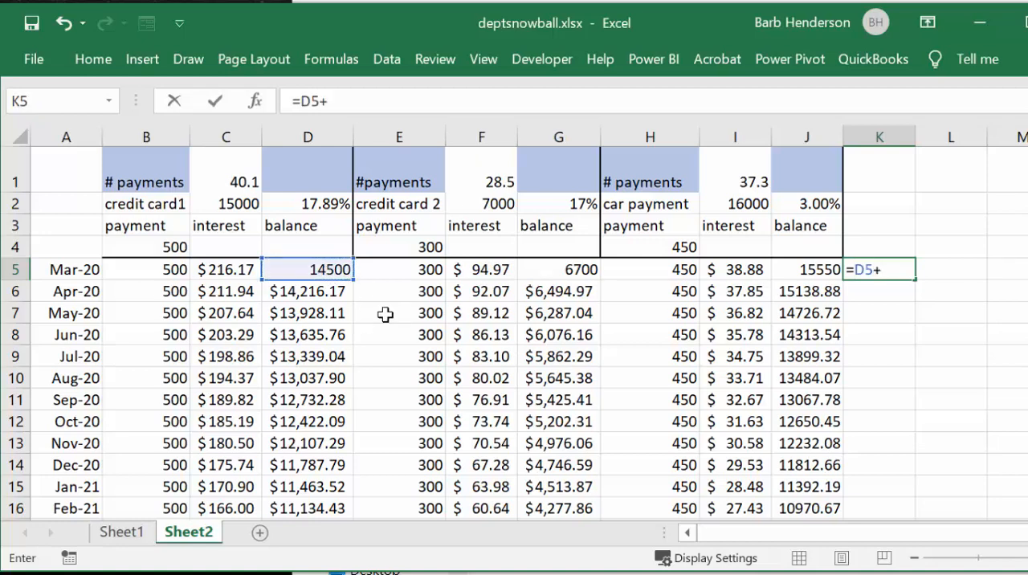
{"action": "left_click", "coordinate": [576, 269]}
{"action": "type", "text": "+"}
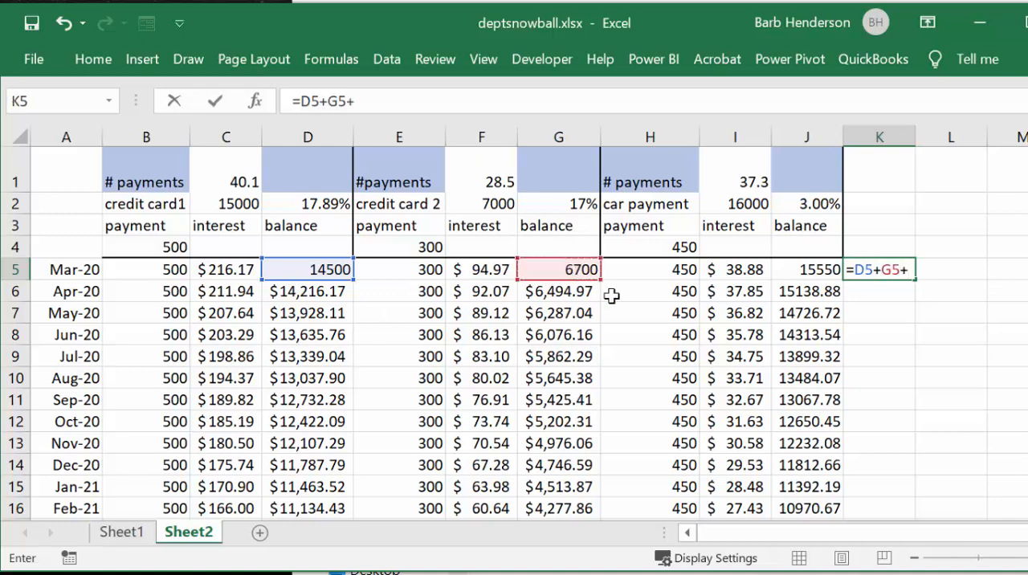
{"action": "left_click", "coordinate": [807, 270]}
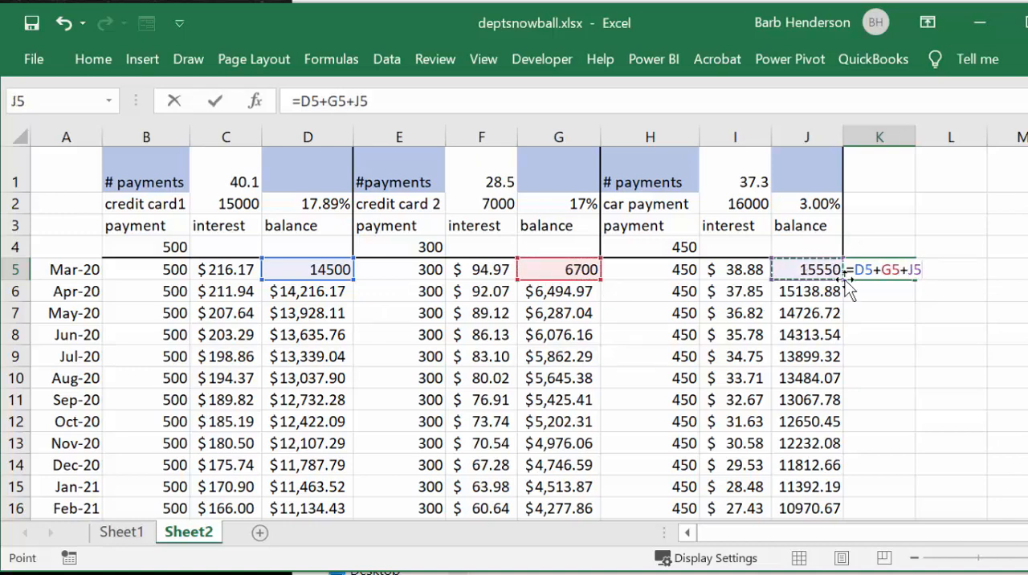
{"action": "key", "text": "Return"}
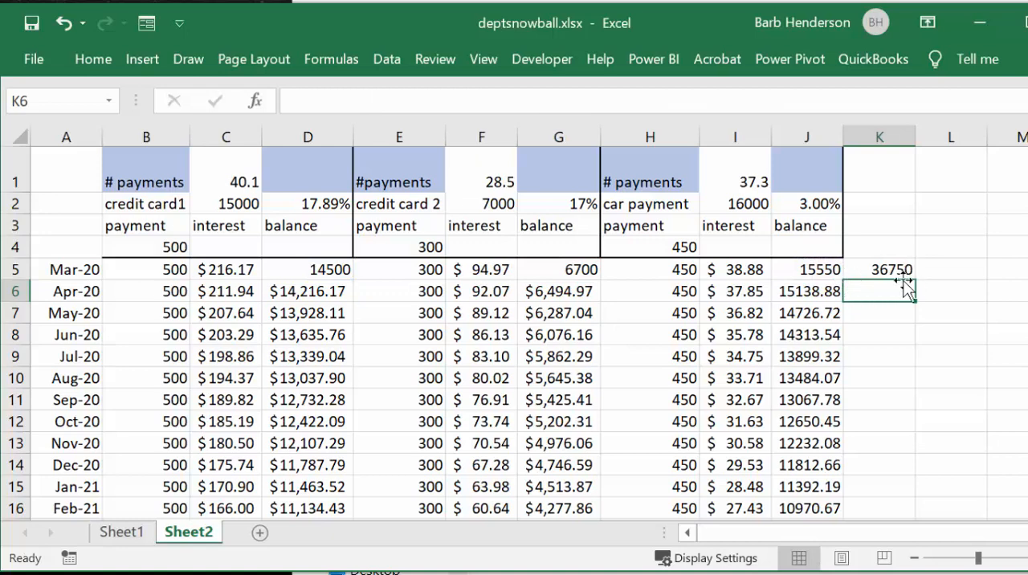
Step: Apply the Accounting dollar format to the total in K5 and fill the formula down through row 39
{"action": "left_click", "coordinate": [885, 270]}
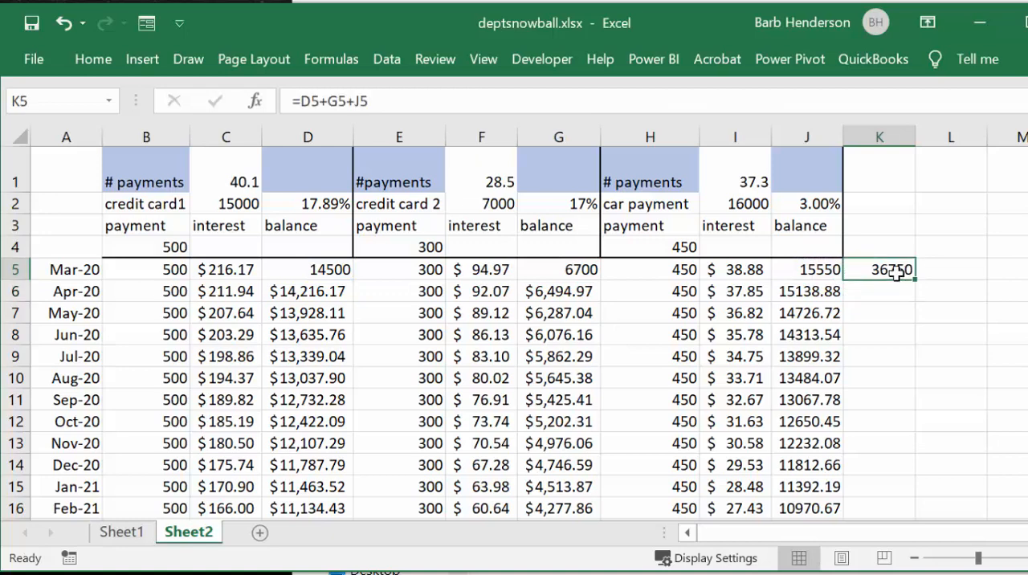
{"action": "left_click", "coordinate": [81, 56]}
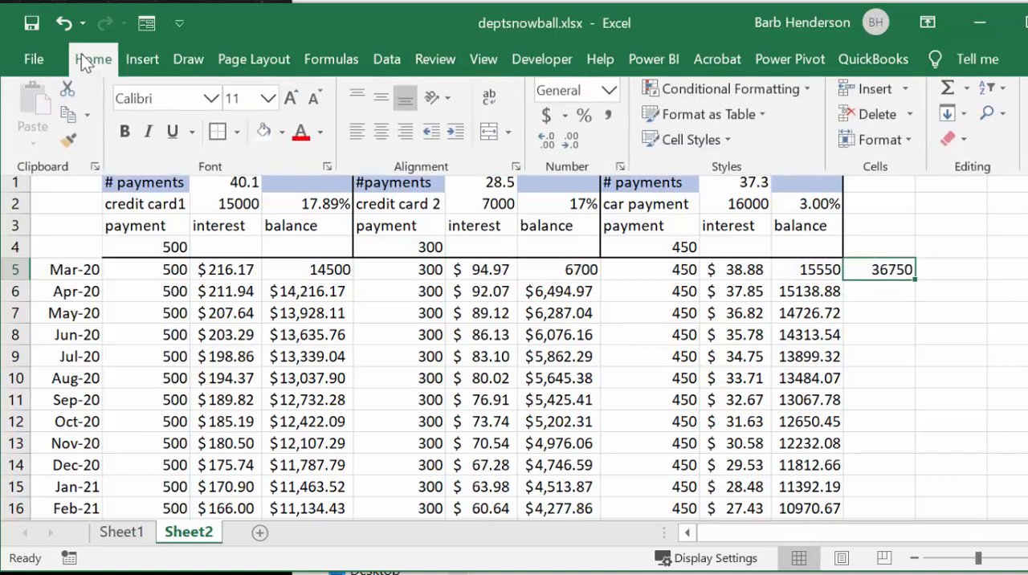
{"action": "left_click", "coordinate": [547, 119]}
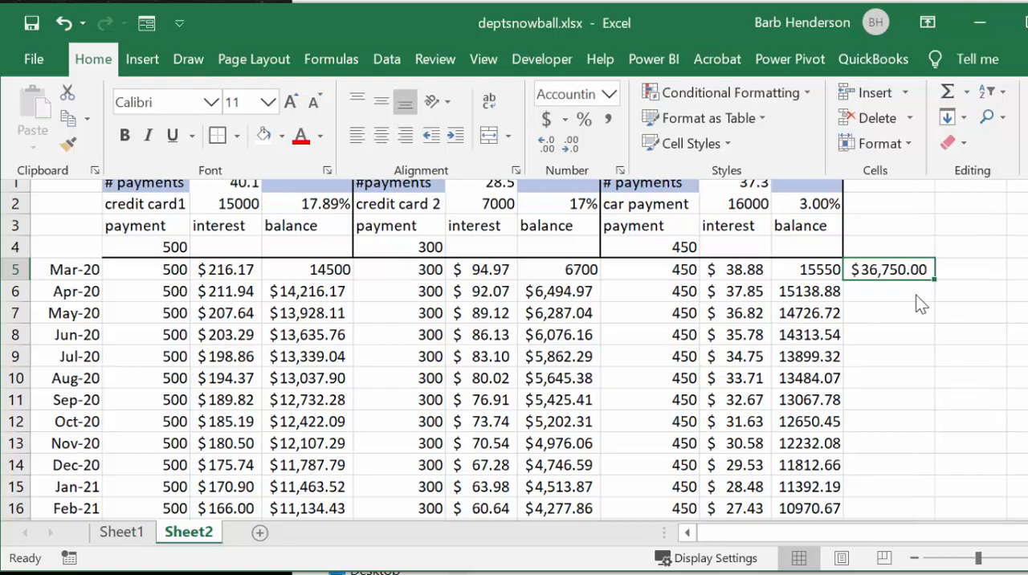
{"action": "left_click_drag", "start_coordinate": [934, 278], "coordinate": [894, 451]}
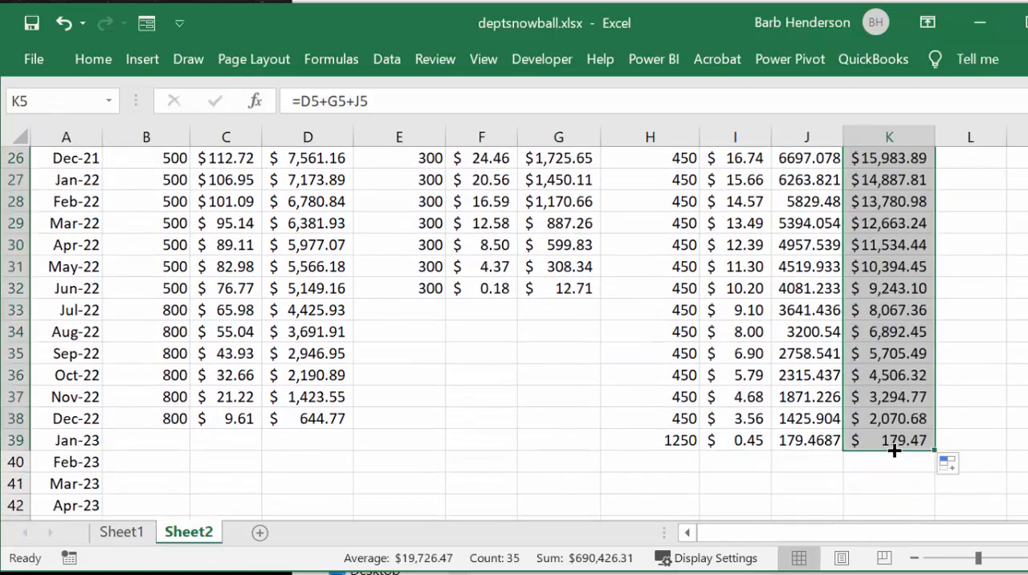
{"action": "scroll", "coordinate": [956, 305], "scroll_direction": "up", "scroll_amount": 8}
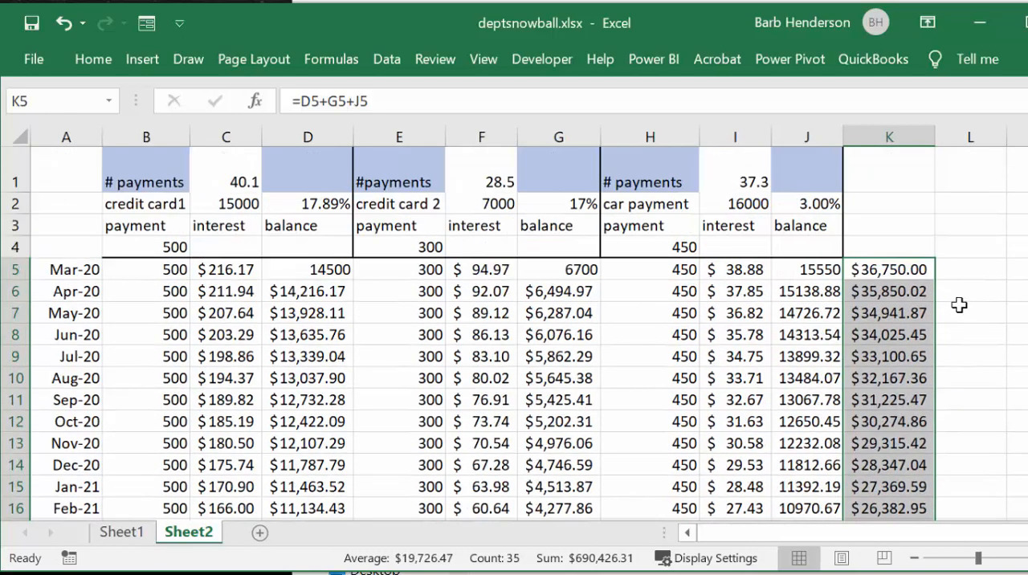